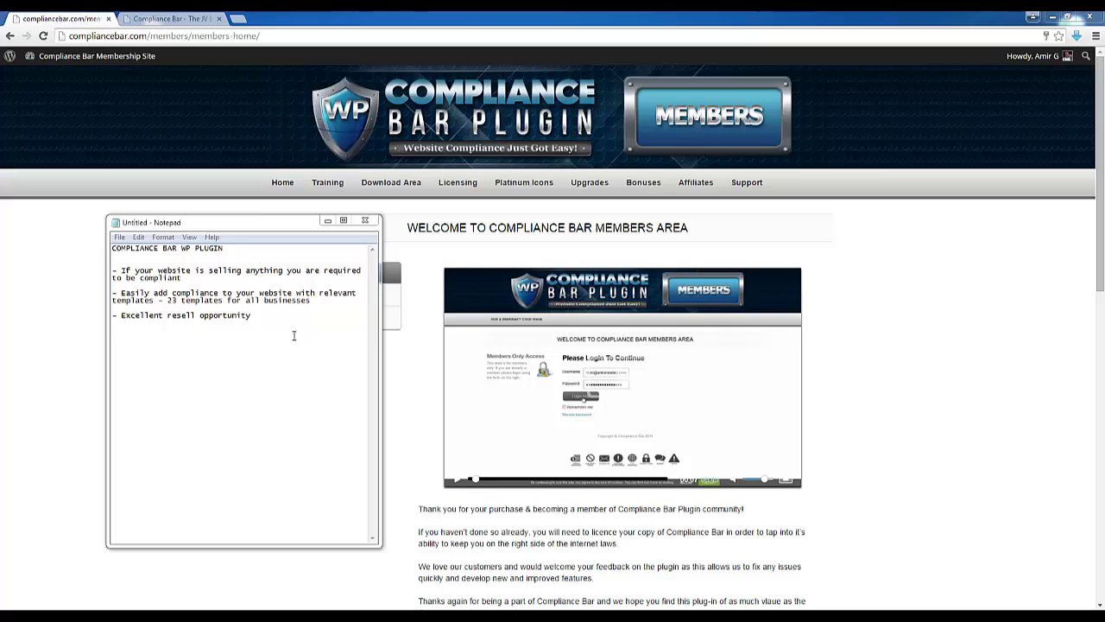
Highlight the compliance, 23 templates and resell-opportunity bullets in the notes, then minimize Notepad
{"action": "left_click", "coordinate": [188, 277]}
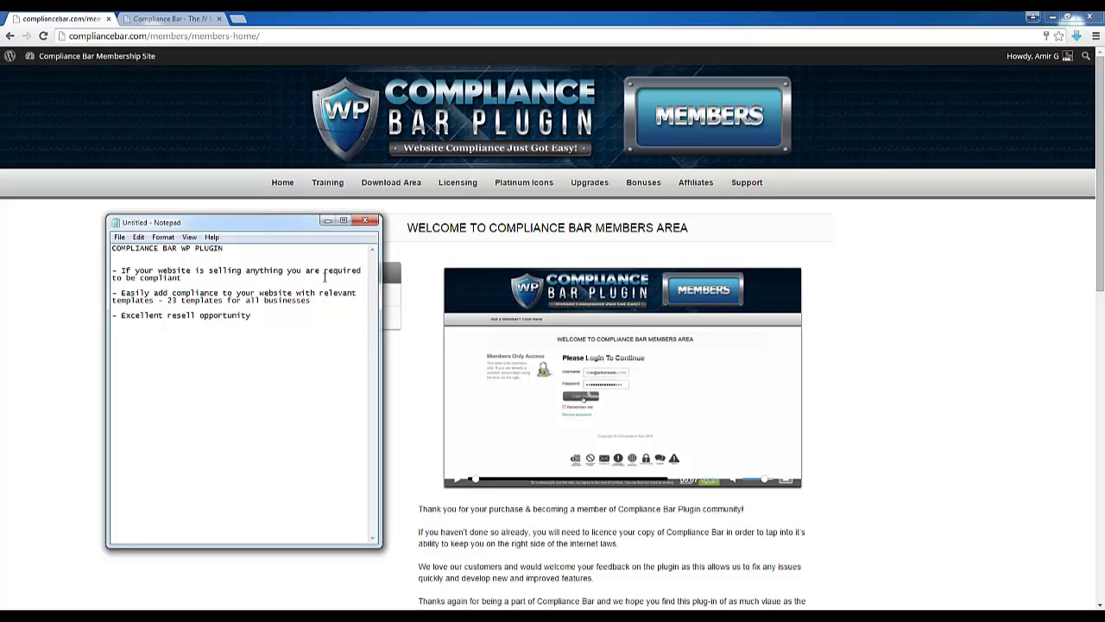
{"action": "left_click_drag", "start_coordinate": [114, 270], "coordinate": [204, 279]}
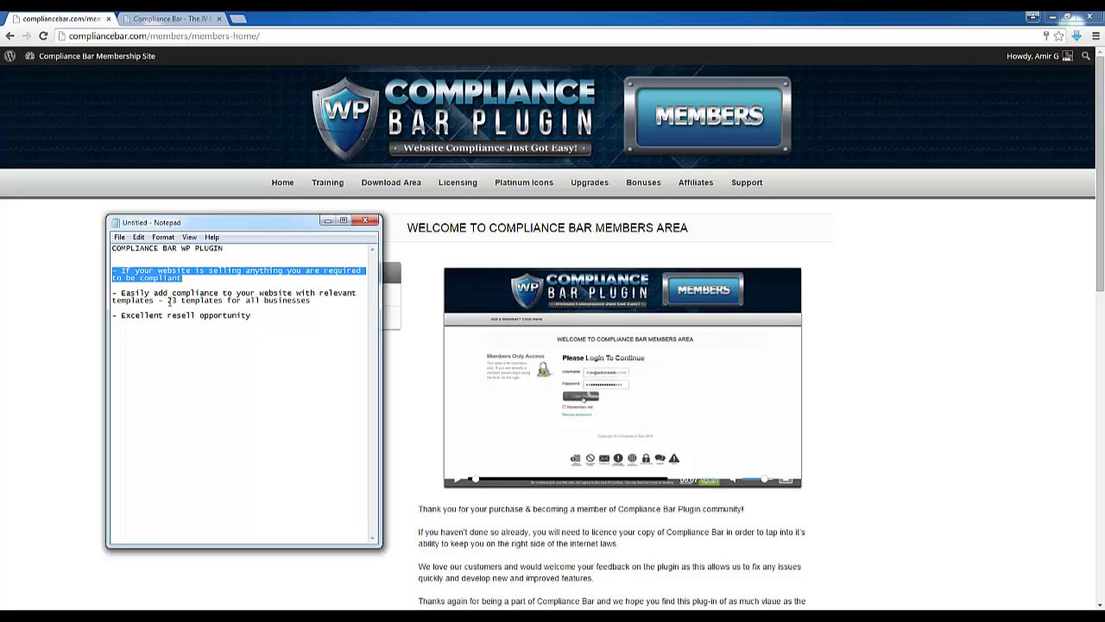
{"action": "left_click_drag", "start_coordinate": [167, 300], "coordinate": [311, 300]}
{"action": "left_click", "coordinate": [338, 299]}
{"action": "left_click", "coordinate": [160, 302]}
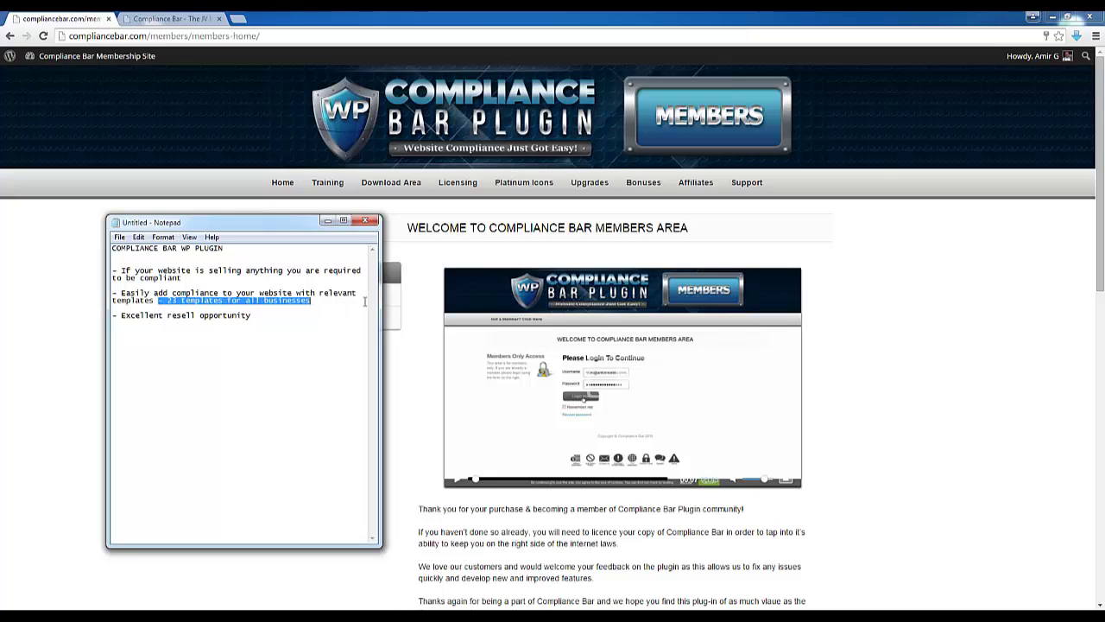
{"action": "left_click", "coordinate": [259, 321]}
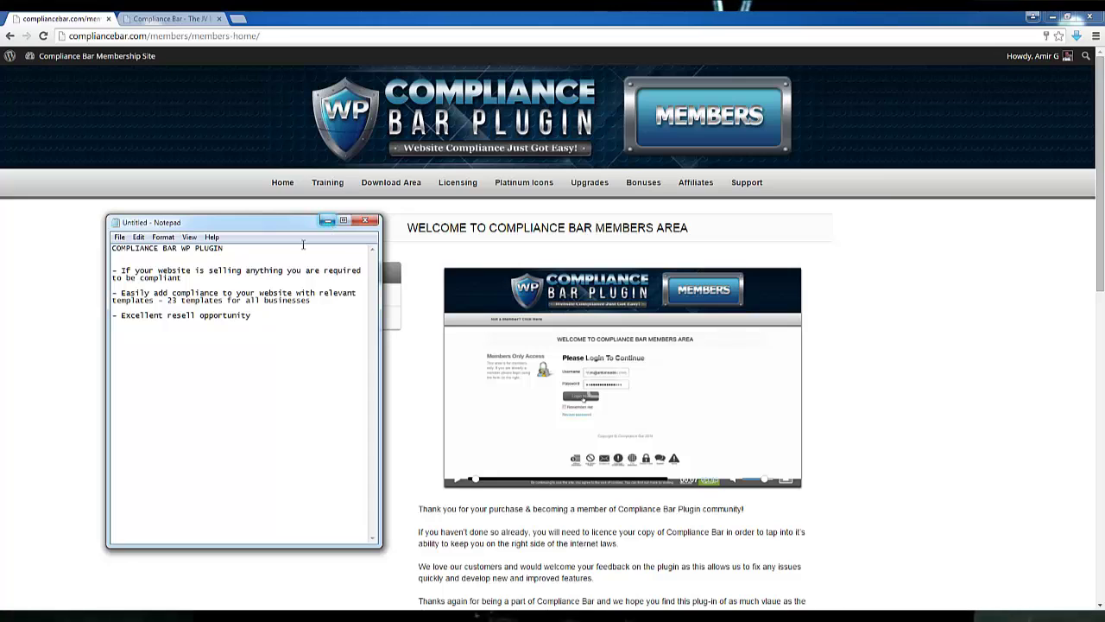
{"action": "left_click_drag", "start_coordinate": [267, 316], "coordinate": [112, 317]}
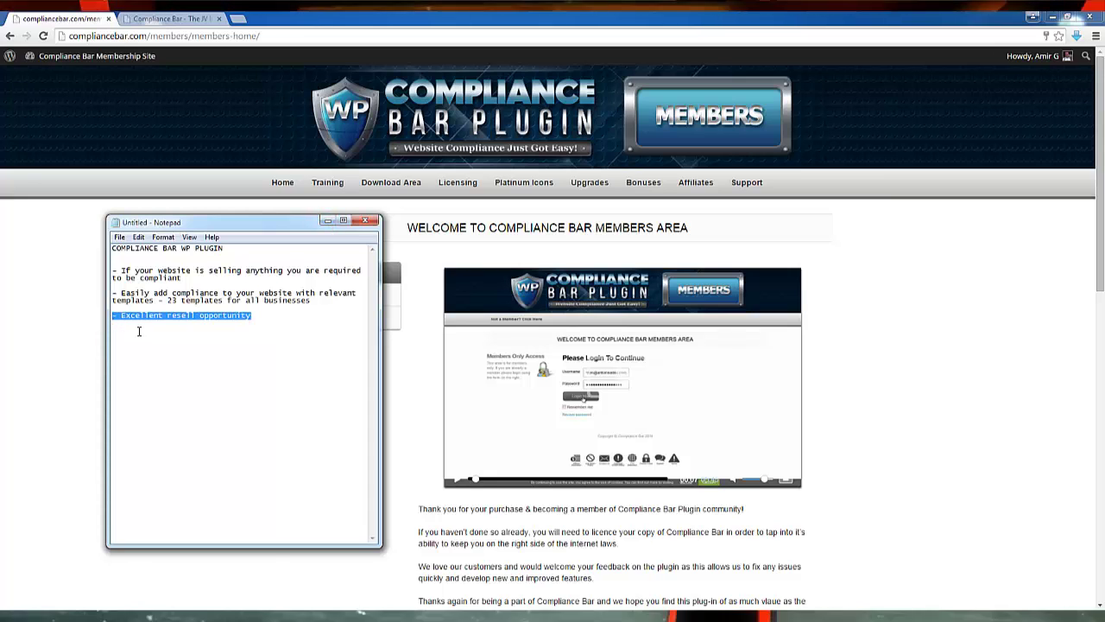
{"action": "left_click", "coordinate": [329, 222]}
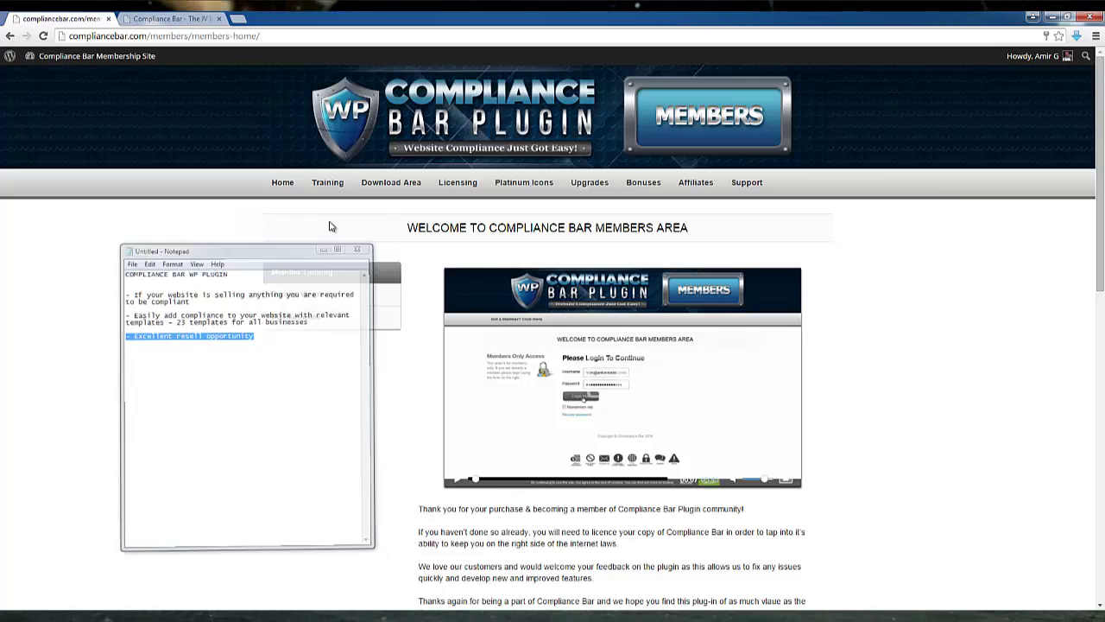
Switch to the 'Compliance Bar - The JV…' tab and go down to its Facebook comments box
{"action": "left_click", "coordinate": [177, 18]}
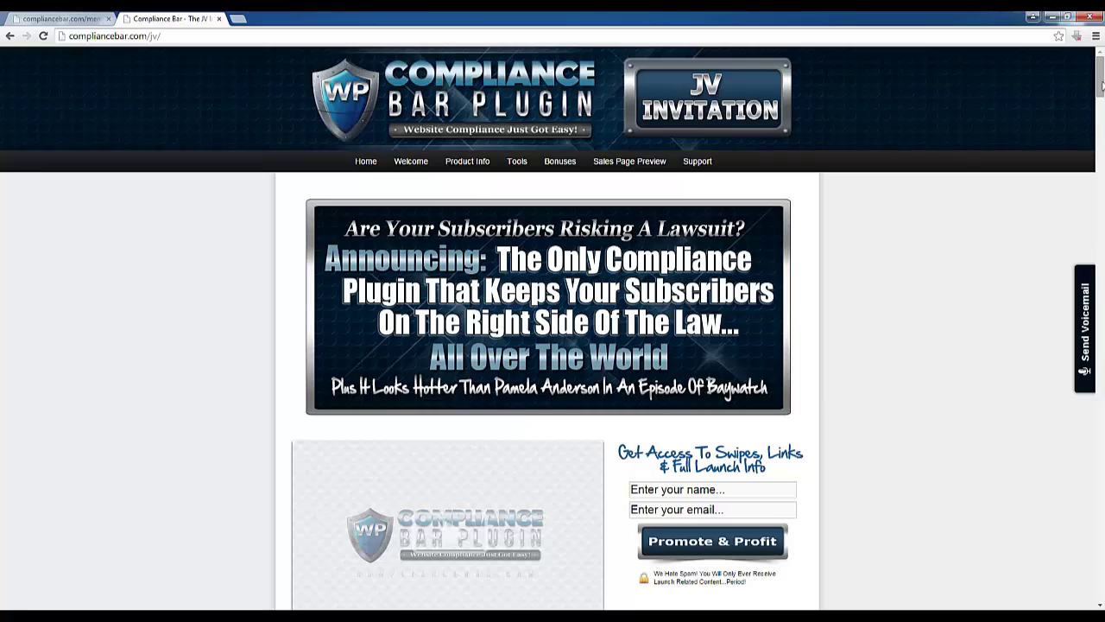
{"action": "left_click_drag", "start_coordinate": [1099, 86], "coordinate": [1101, 576]}
{"action": "left_click", "coordinate": [422, 164]}
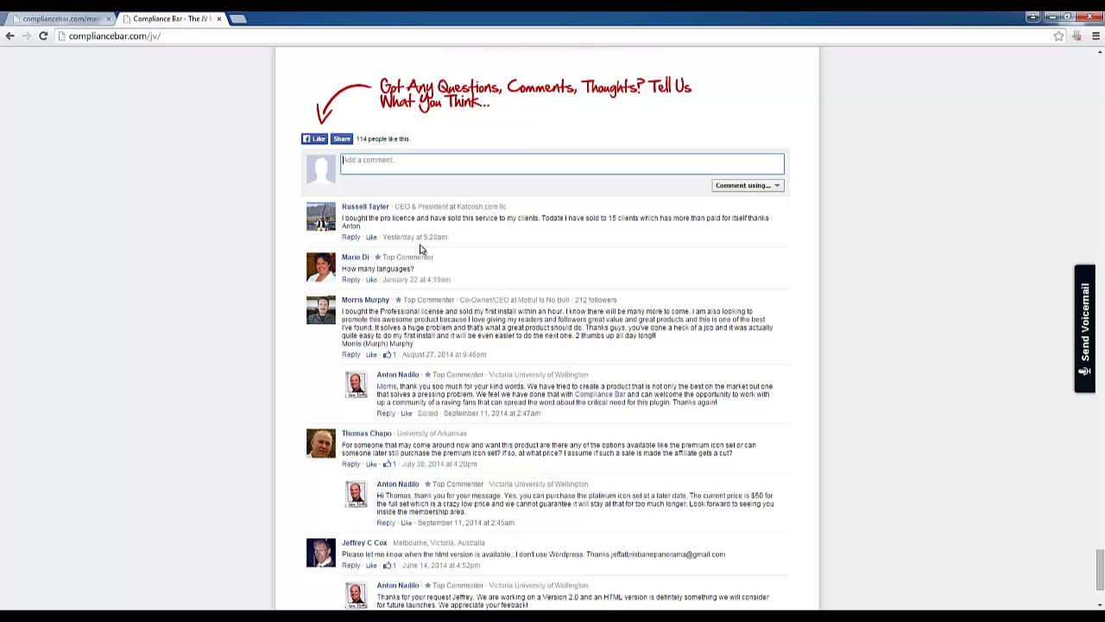
{"action": "left_click_drag", "start_coordinate": [433, 220], "coordinate": [541, 216]}
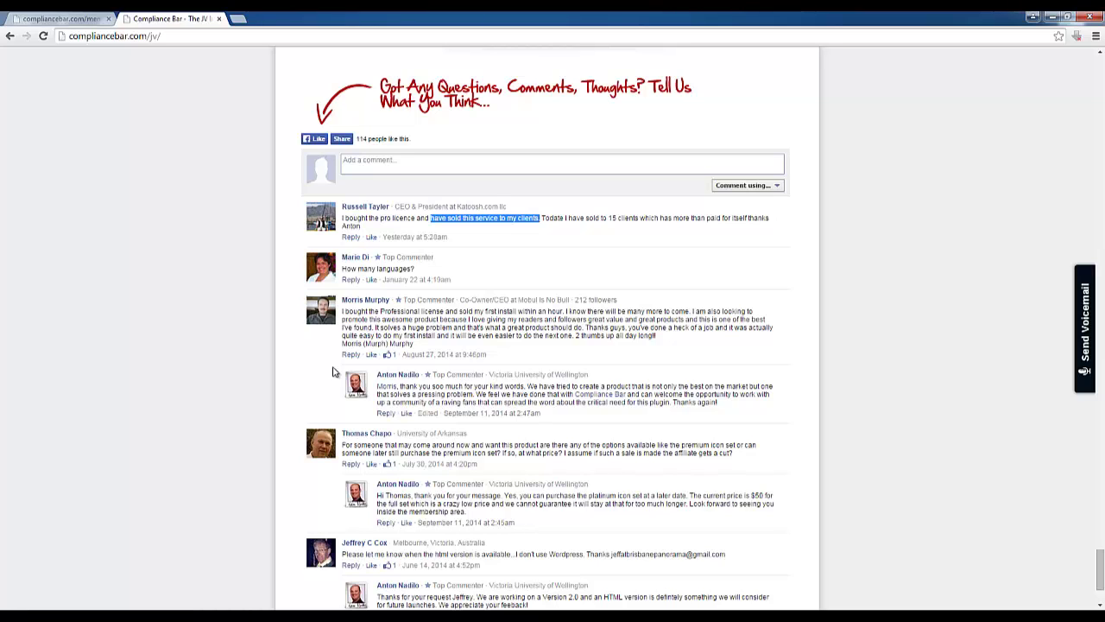
Go back to the members area tab and reload its Home page with the welcome video
{"action": "left_click", "coordinate": [73, 23]}
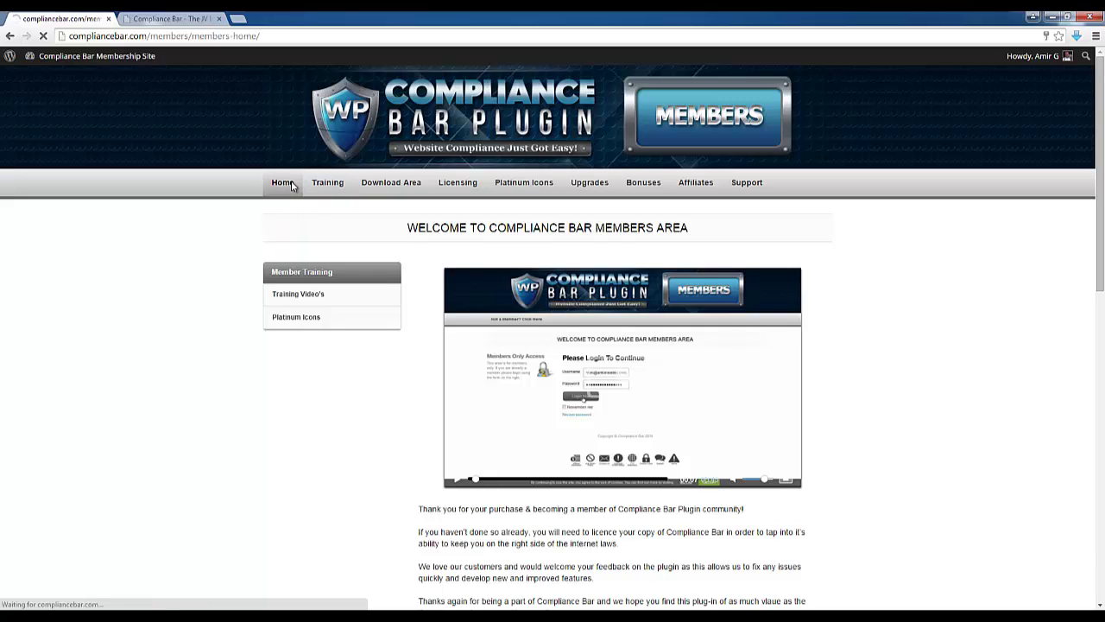
{"action": "left_click", "coordinate": [292, 186]}
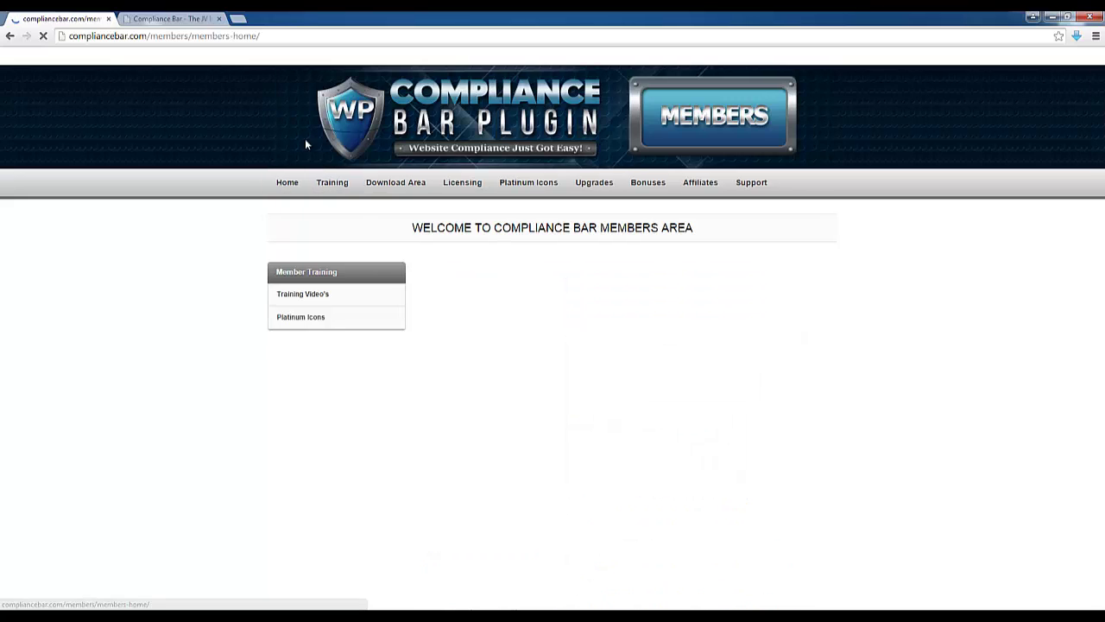
{"action": "mouse_move", "coordinate": [458, 184]}
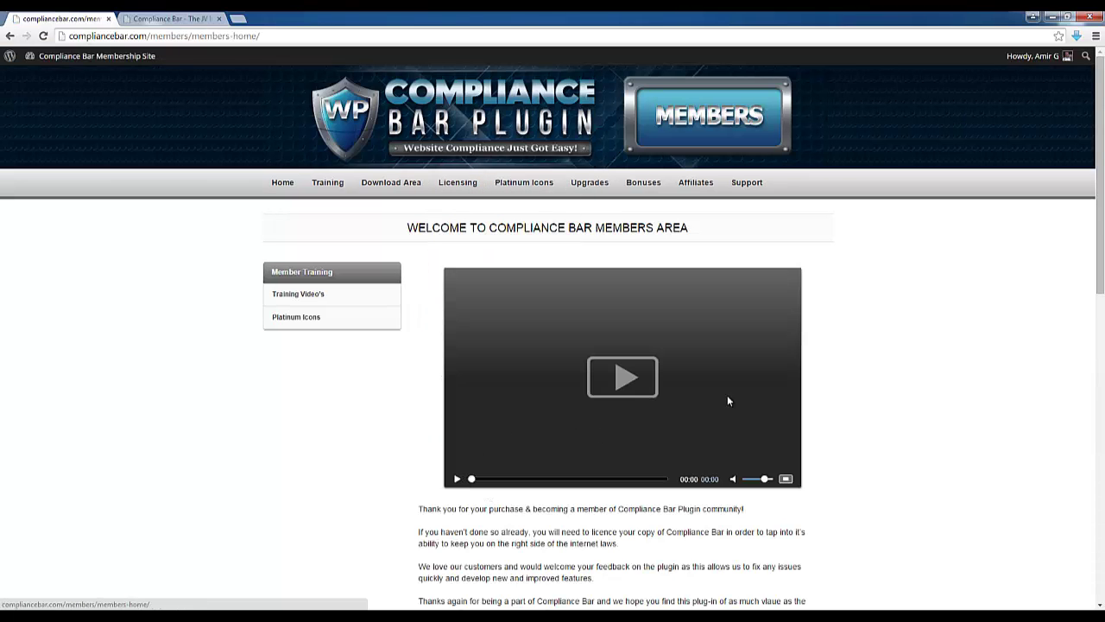
{"action": "scroll", "coordinate": [920, 365], "scroll_direction": "down", "scroll_amount": 3}
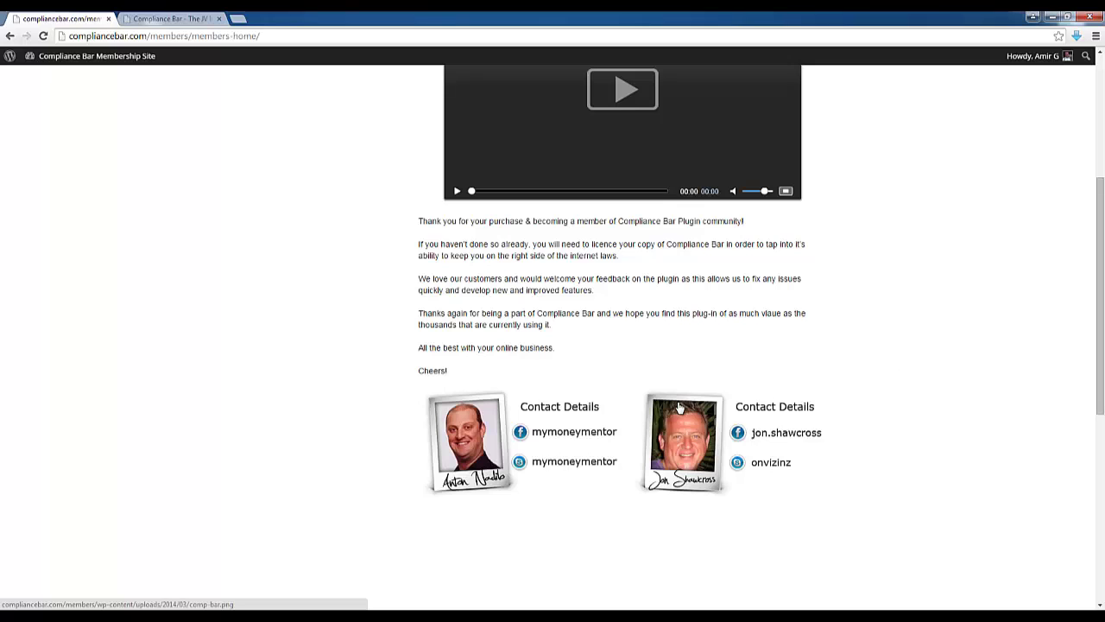
{"action": "scroll", "coordinate": [547, 410], "scroll_direction": "up", "scroll_amount": 3}
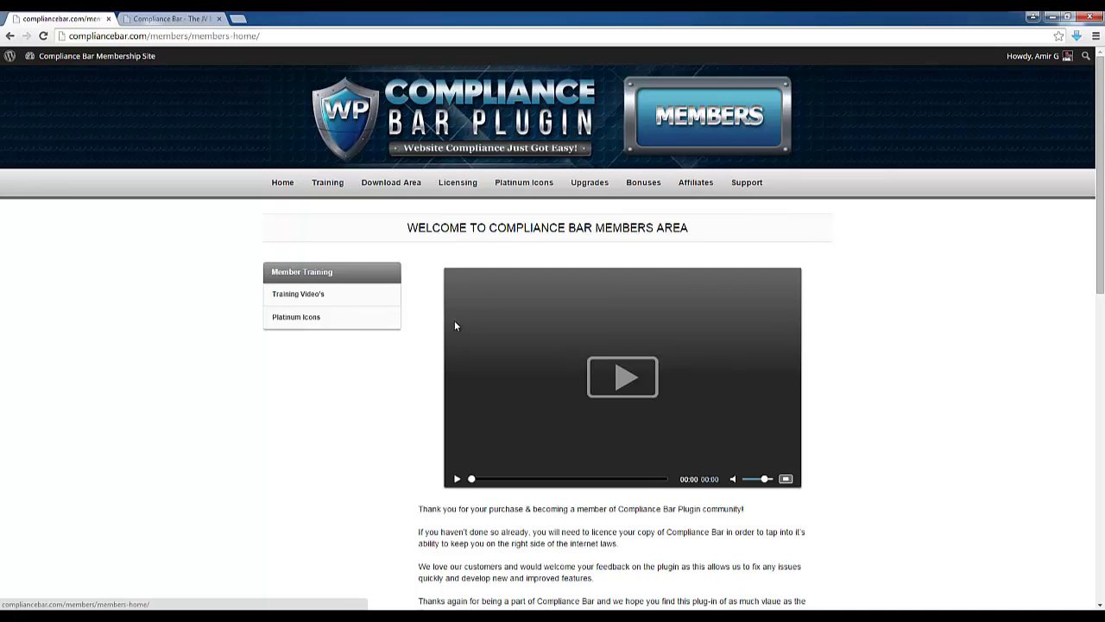
Open the Training Video's page and look through its list of settings tutorials
{"action": "mouse_move", "coordinate": [337, 617]}
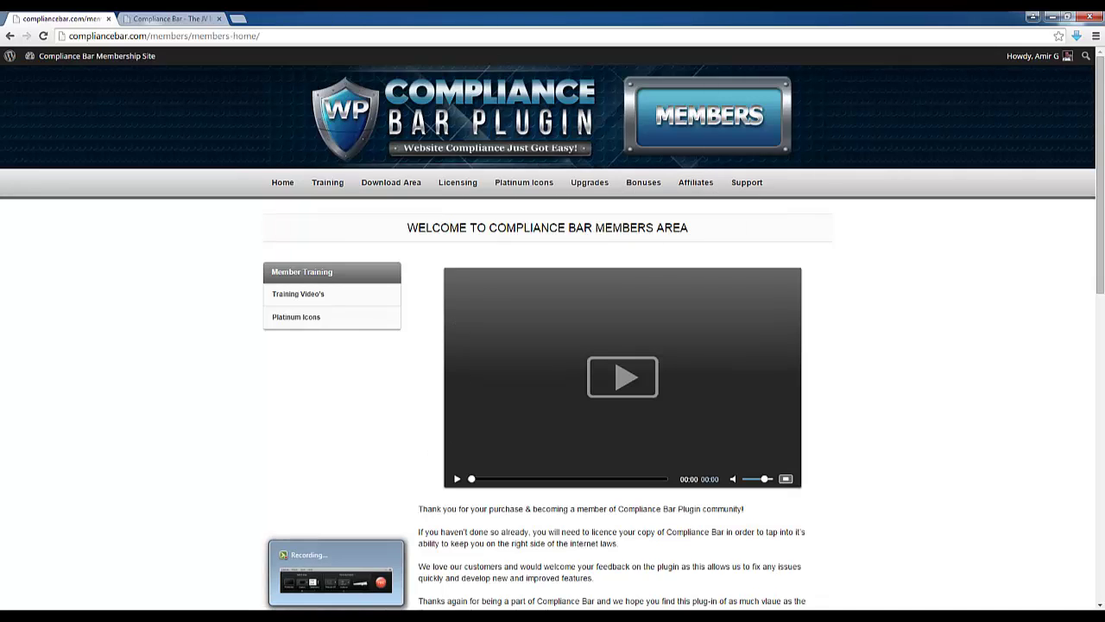
{"action": "left_click", "coordinate": [336, 573]}
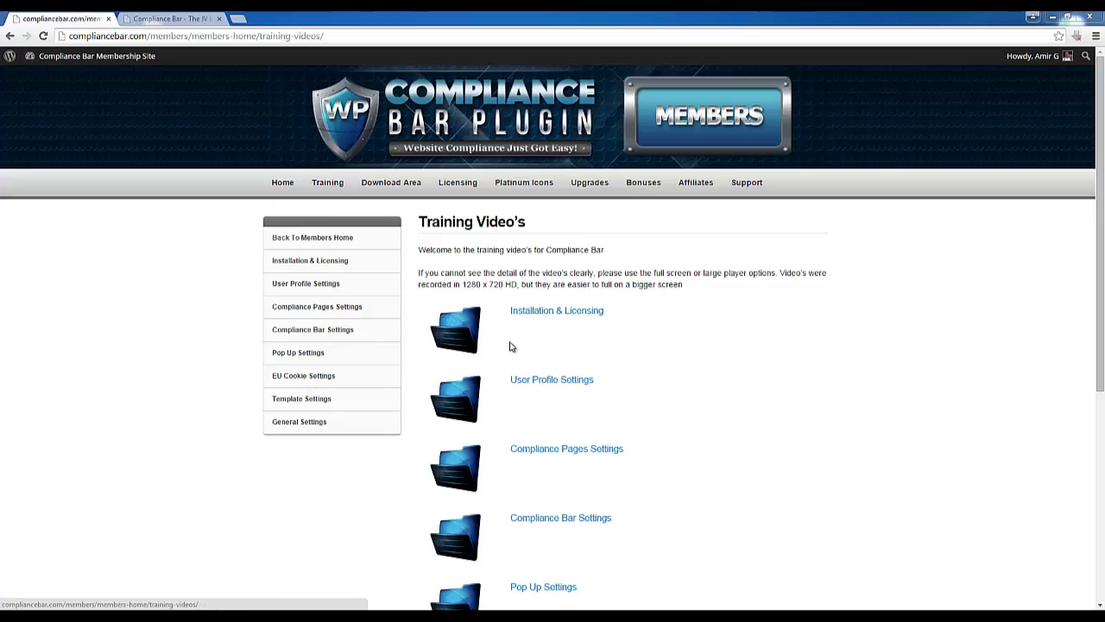
{"action": "scroll", "coordinate": [768, 332], "scroll_direction": "down", "scroll_amount": 3}
{"action": "scroll", "coordinate": [768, 337], "scroll_direction": "down", "scroll_amount": 2}
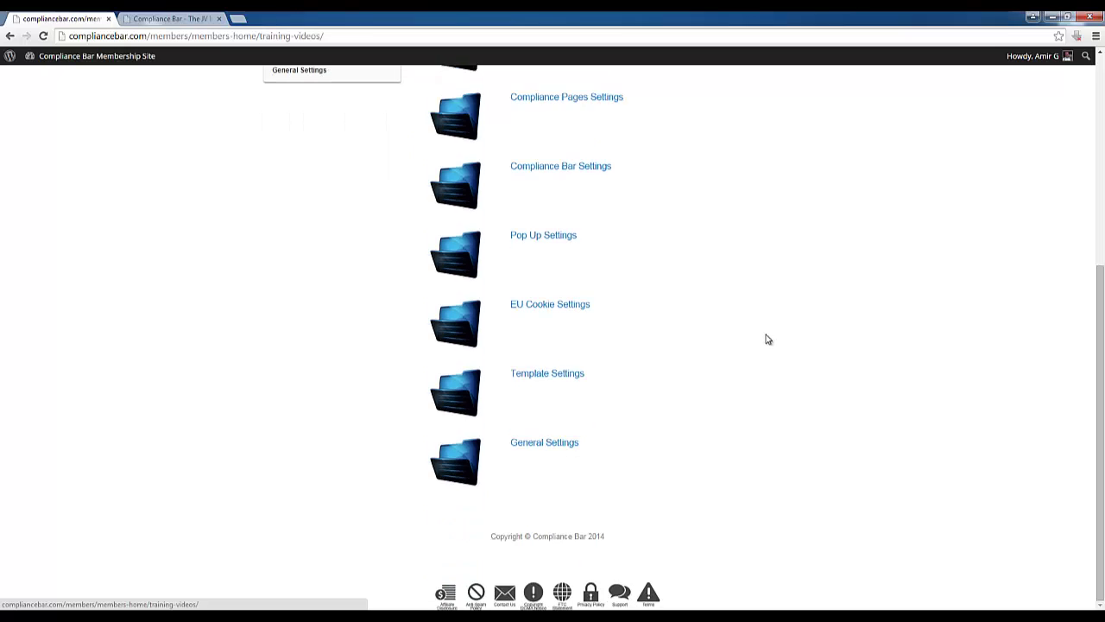
{"action": "scroll", "coordinate": [471, 452], "scroll_direction": "up", "scroll_amount": 5}
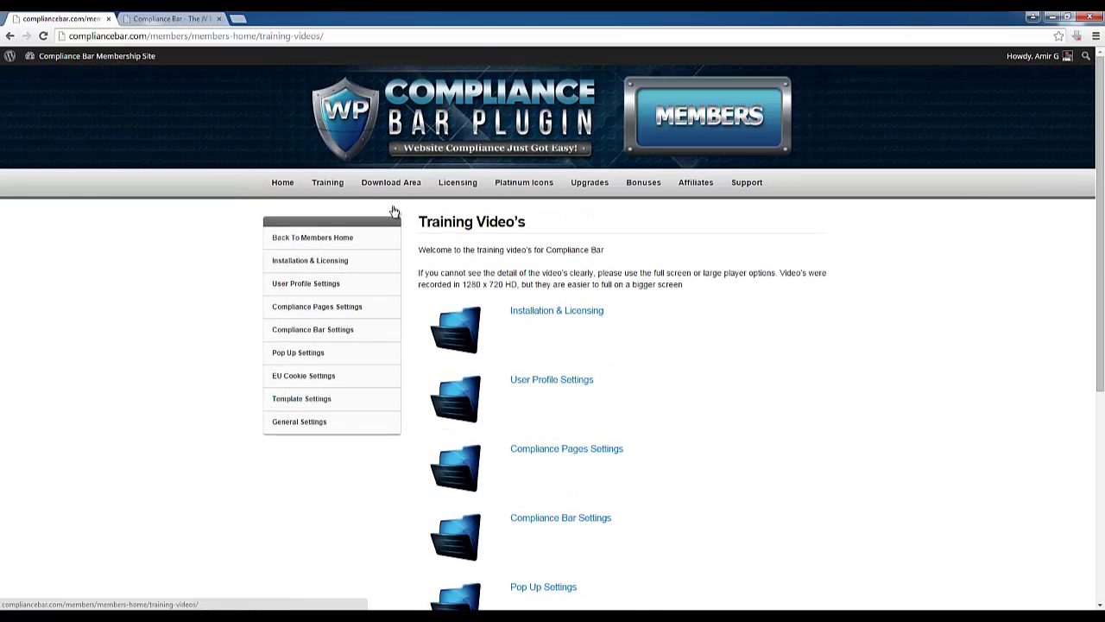
Highlight the Training Video's introduction paragraphs, then go to the Bonuses page
{"action": "mouse_move", "coordinate": [395, 185]}
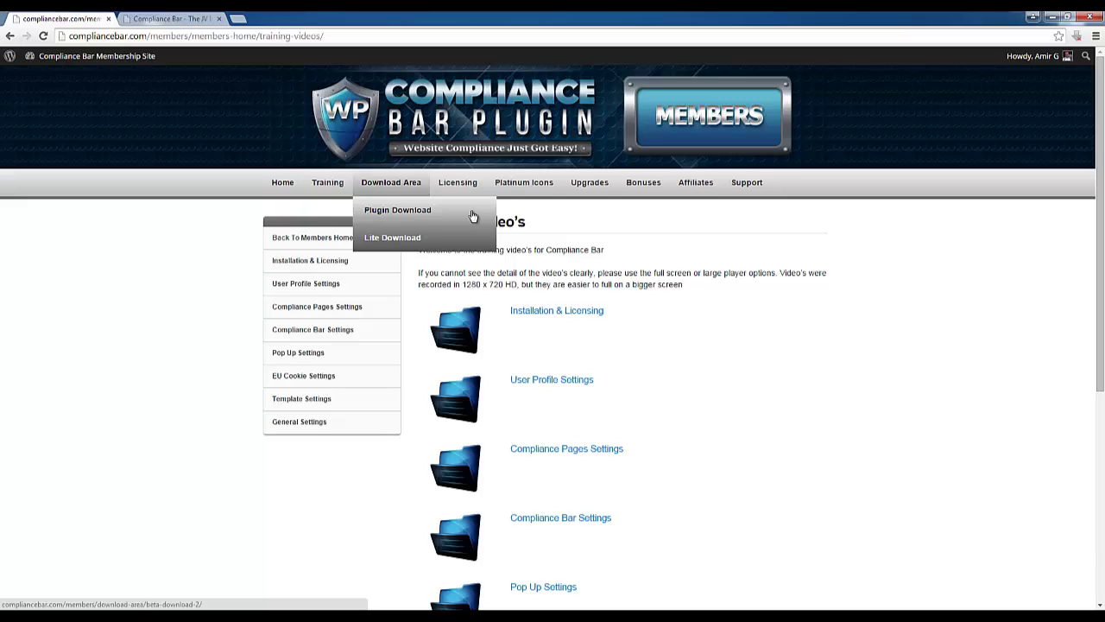
{"action": "mouse_move", "coordinate": [460, 190]}
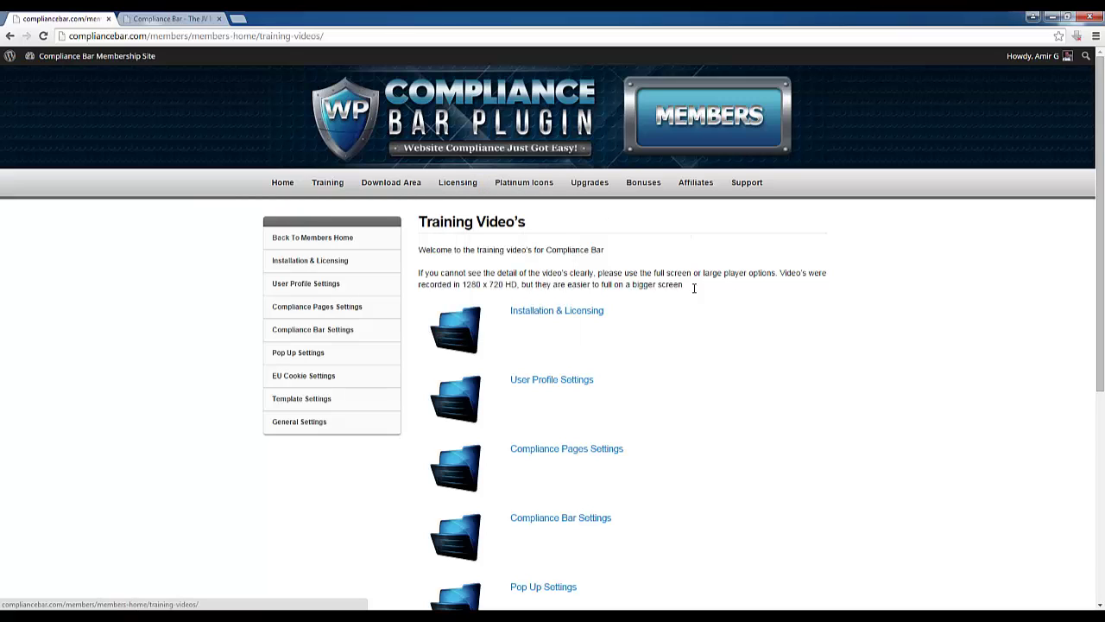
{"action": "left_click_drag", "start_coordinate": [693, 288], "coordinate": [419, 248]}
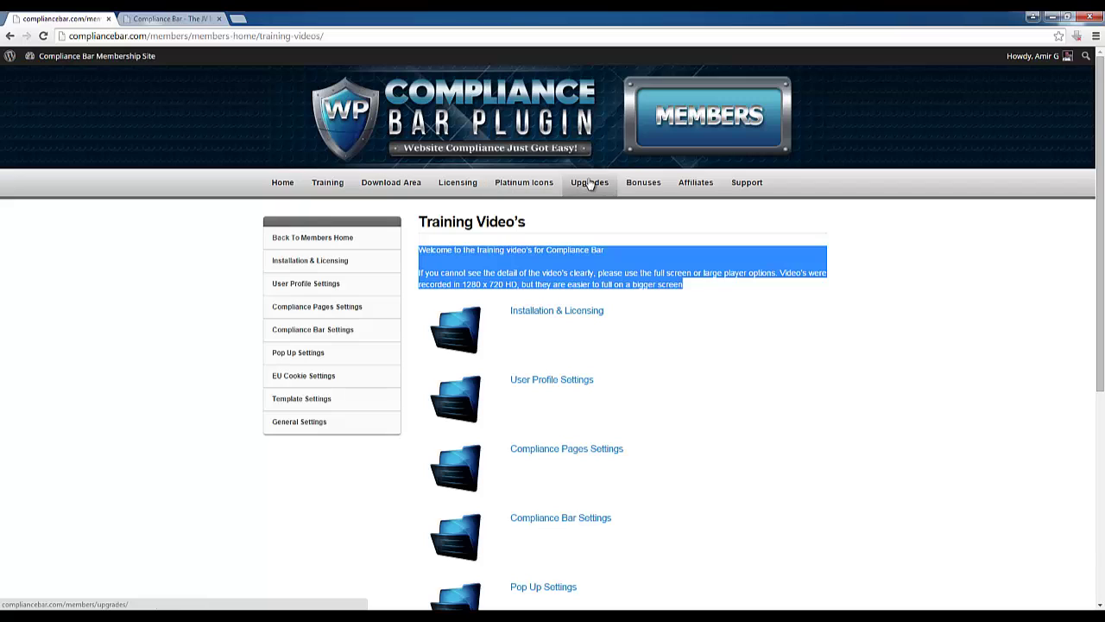
{"action": "left_click", "coordinate": [635, 190]}
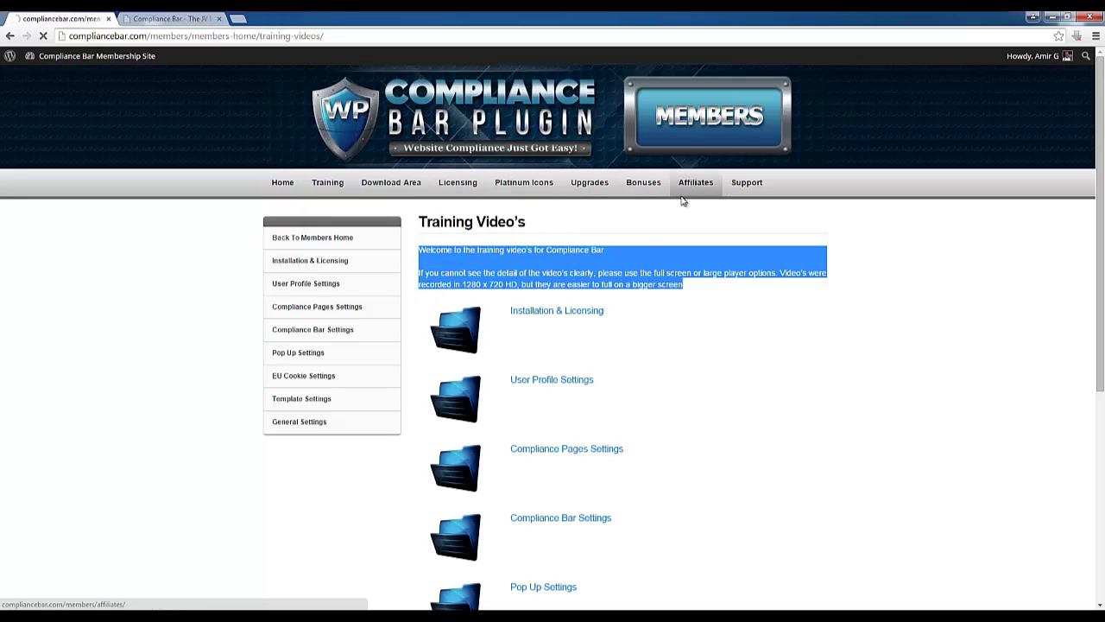
{"action": "mouse_move", "coordinate": [743, 183]}
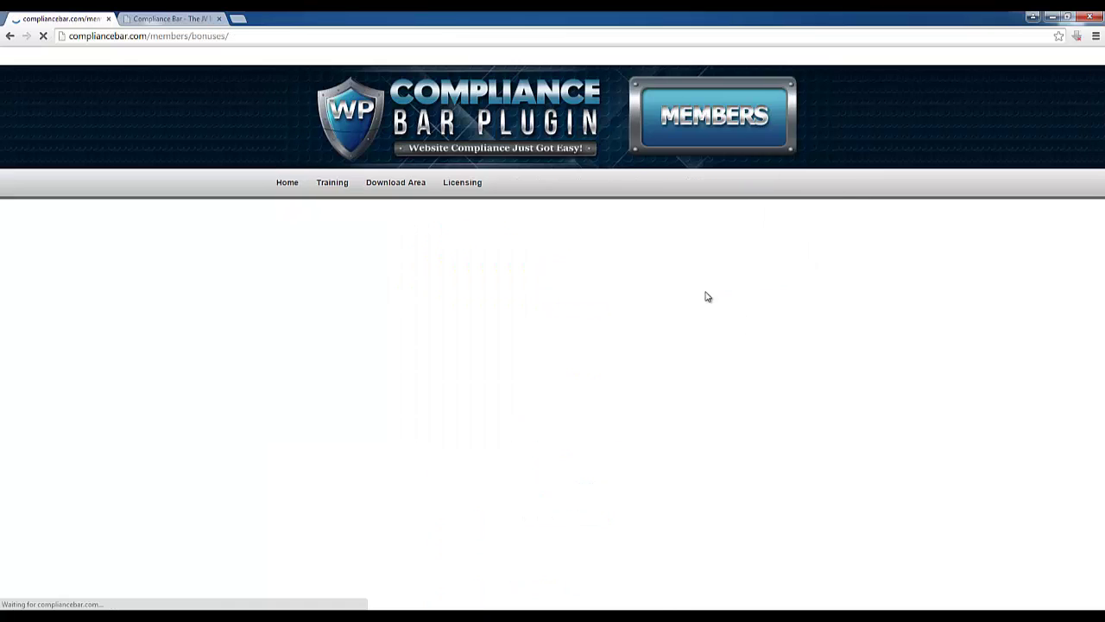
{"action": "scroll", "coordinate": [414, 370], "scroll_direction": "down", "scroll_amount": 1}
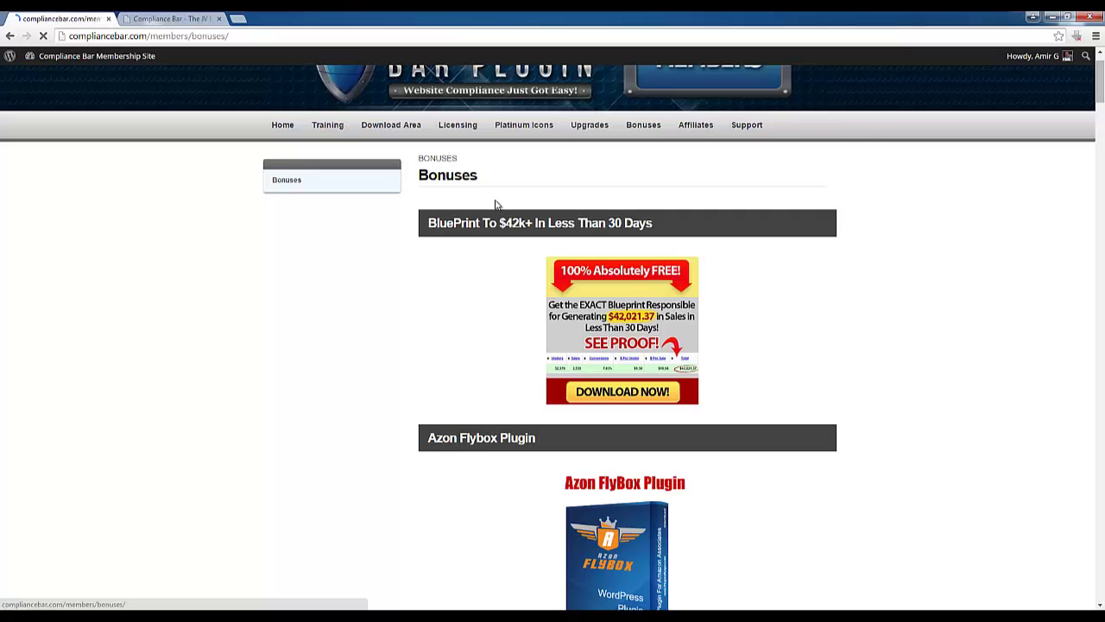
{"action": "scroll", "coordinate": [491, 227], "scroll_direction": "up", "scroll_amount": 1}
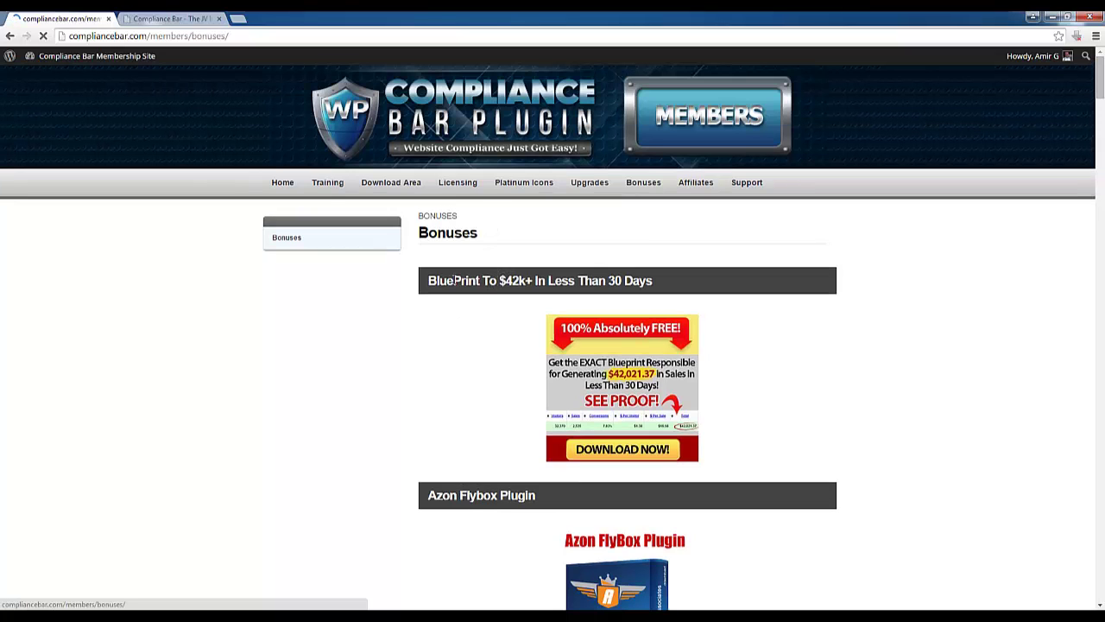
{"action": "scroll", "coordinate": [529, 226], "scroll_direction": "down", "scroll_amount": 1}
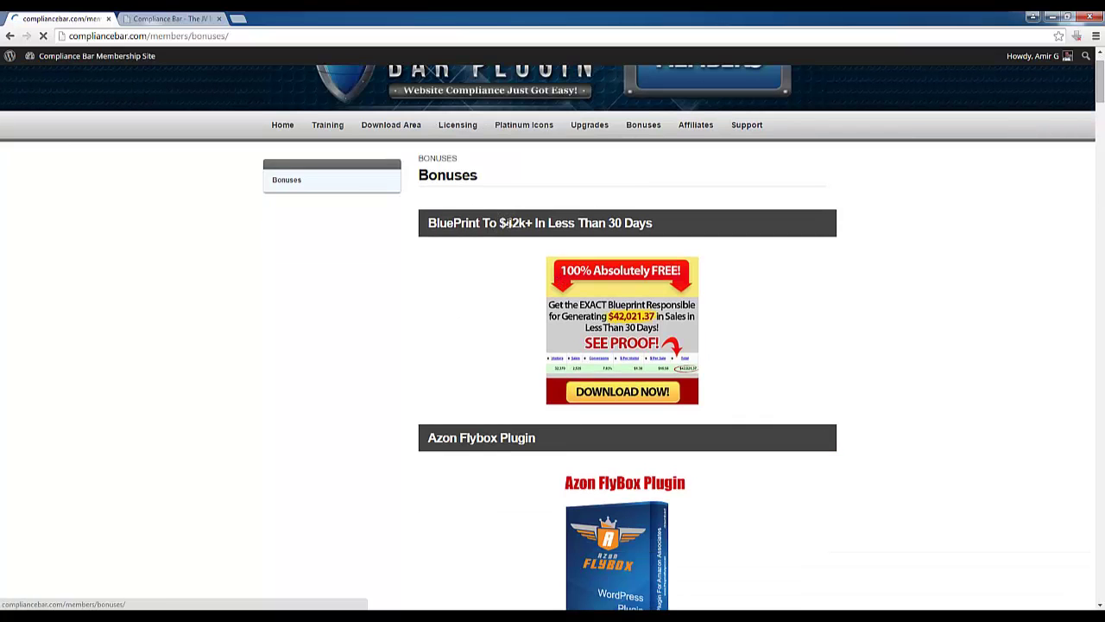
{"action": "scroll", "coordinate": [501, 239], "scroll_direction": "down", "scroll_amount": 4}
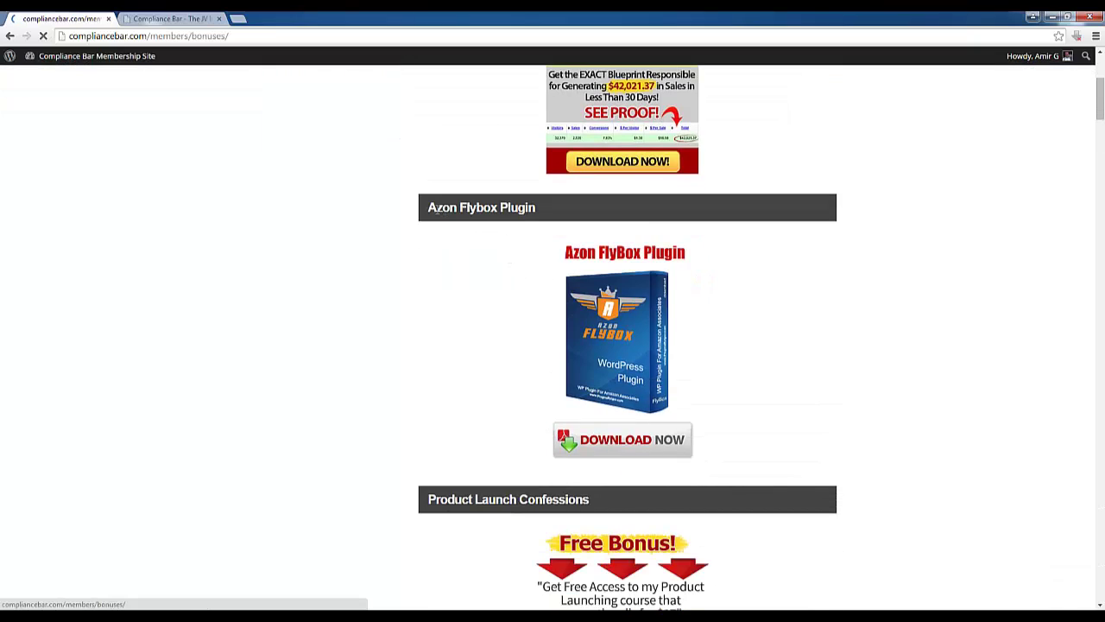
{"action": "scroll", "coordinate": [526, 271], "scroll_direction": "down", "scroll_amount": 2}
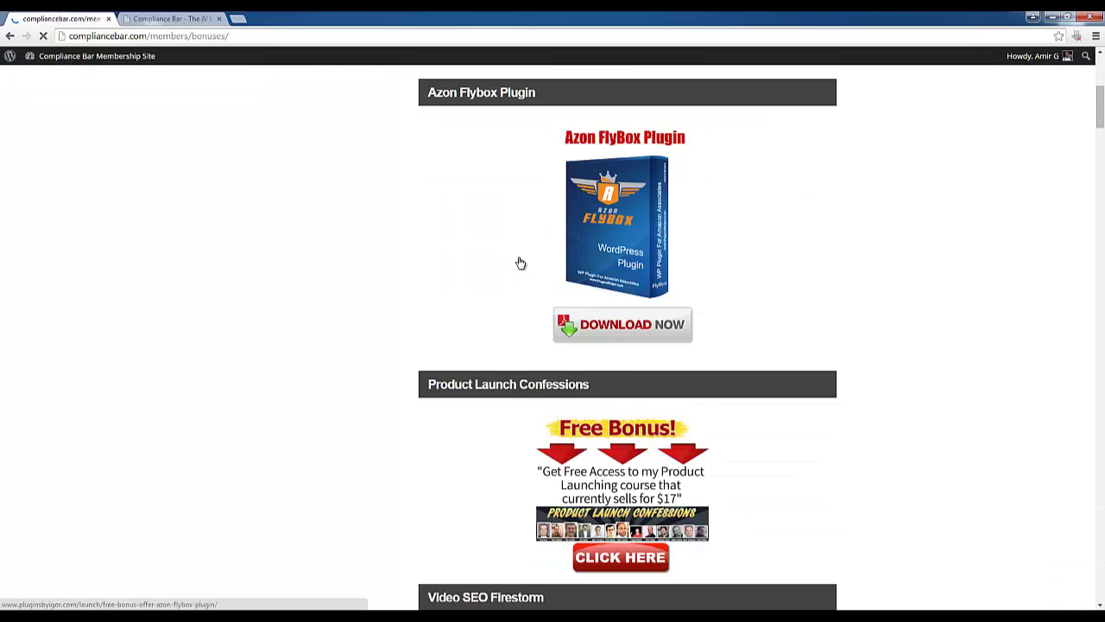
{"action": "scroll", "coordinate": [519, 262], "scroll_direction": "down", "scroll_amount": 5}
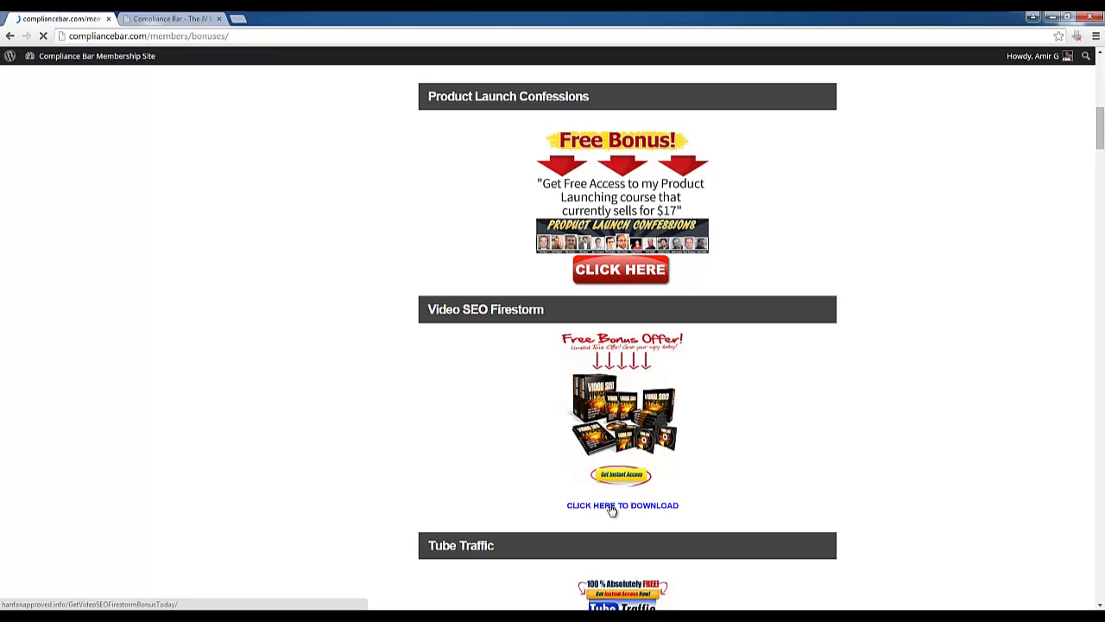
{"action": "scroll", "coordinate": [386, 493], "scroll_direction": "down", "scroll_amount": 2}
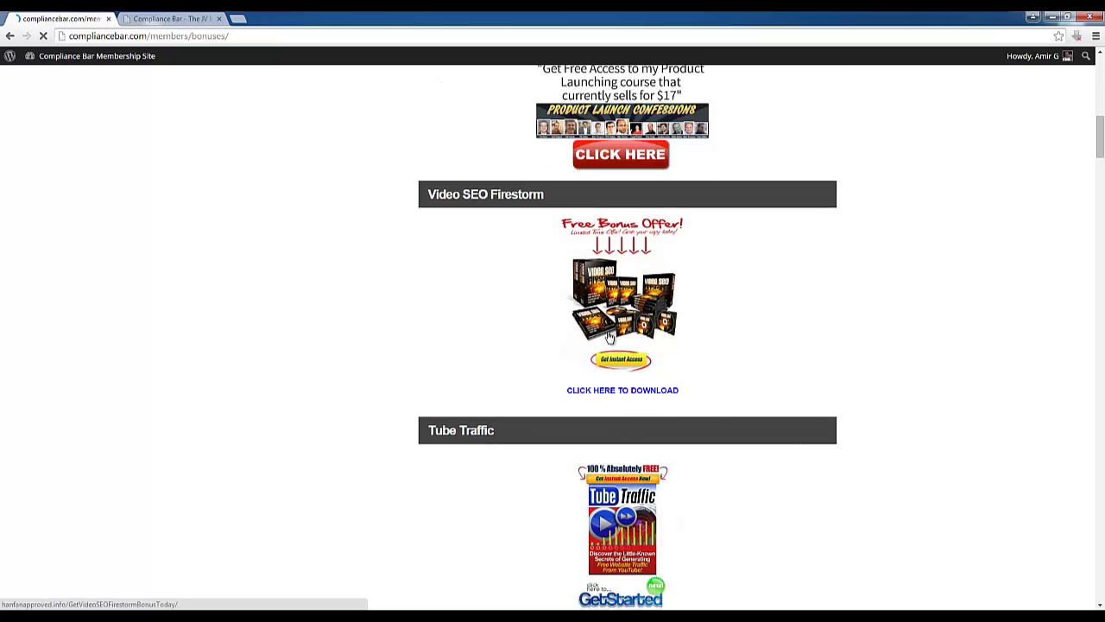
{"action": "scroll", "coordinate": [598, 330], "scroll_direction": "down", "scroll_amount": 7}
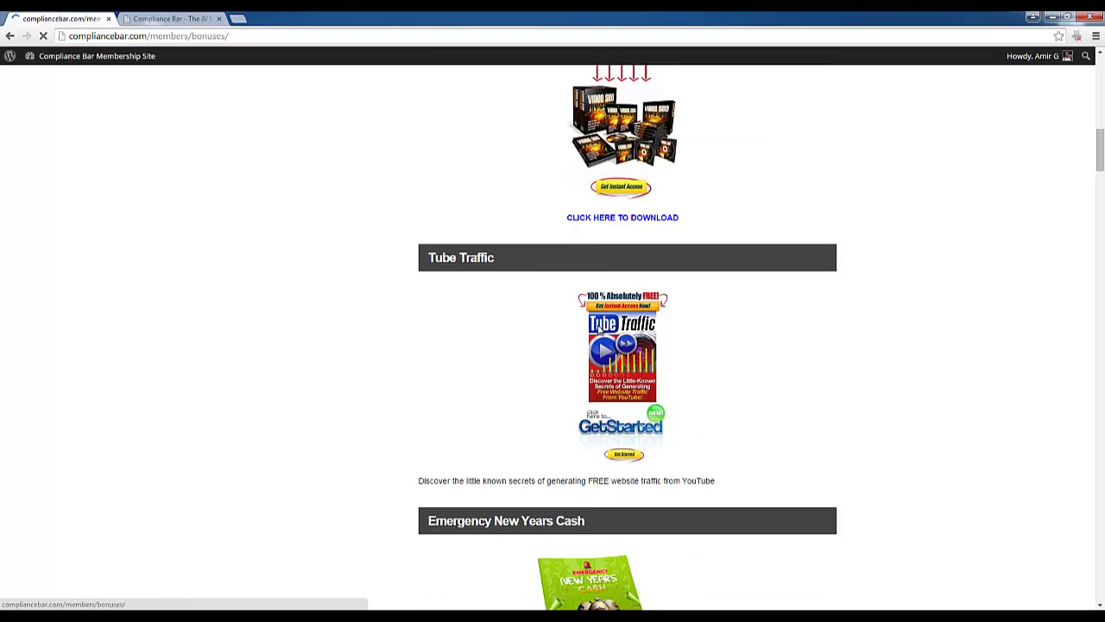
{"action": "scroll", "coordinate": [354, 414], "scroll_direction": "down", "scroll_amount": 4}
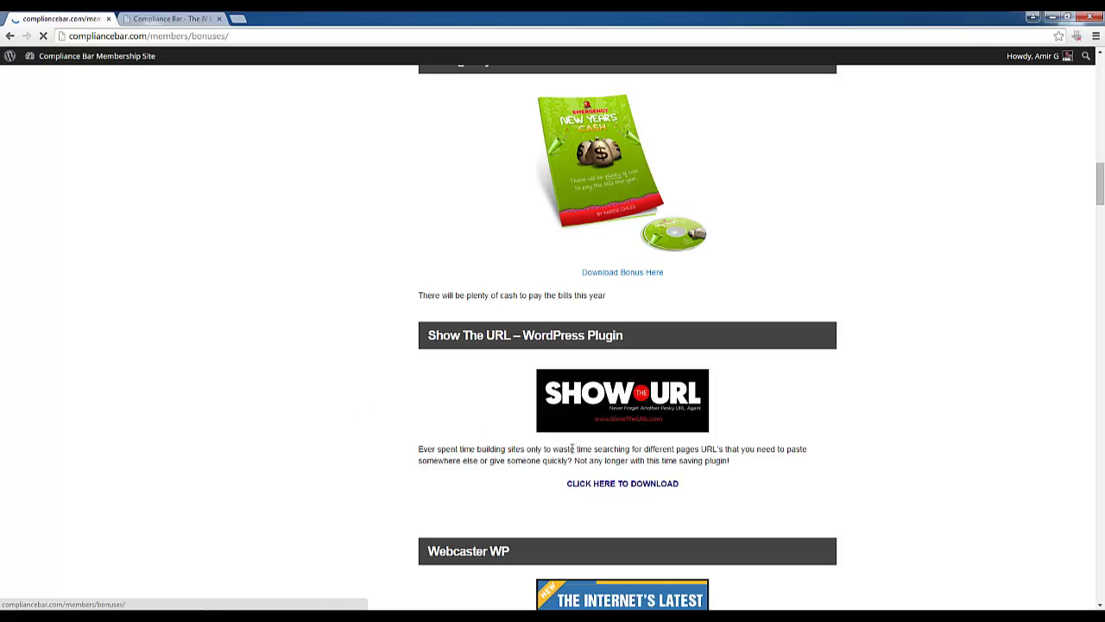
{"action": "left_click_drag", "start_coordinate": [495, 451], "coordinate": [760, 452]}
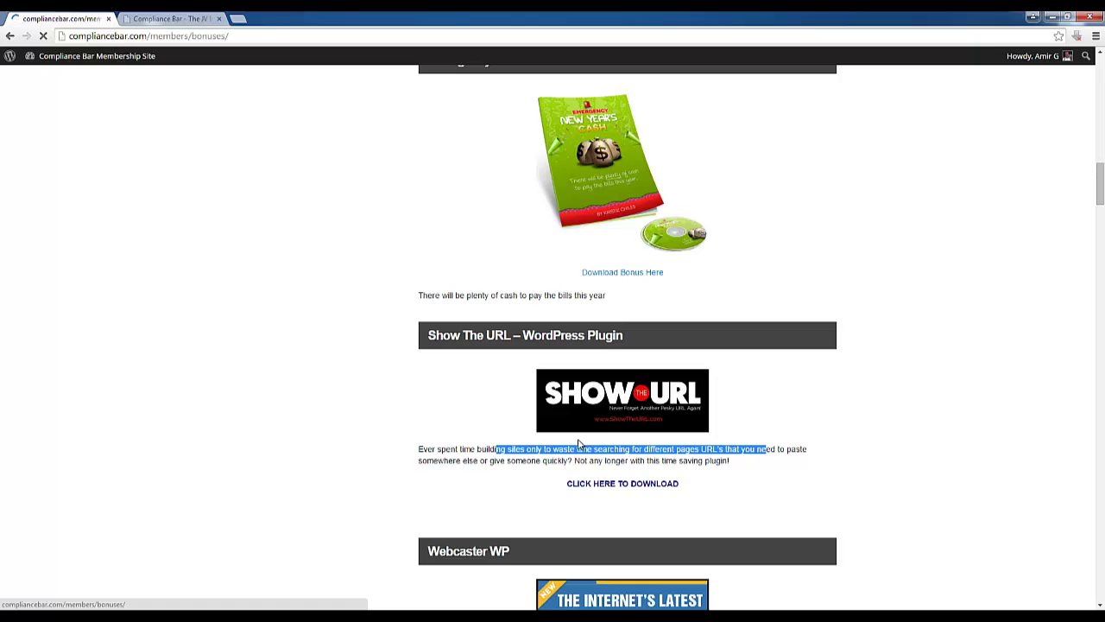
{"action": "scroll", "coordinate": [523, 457], "scroll_direction": "down", "scroll_amount": 7}
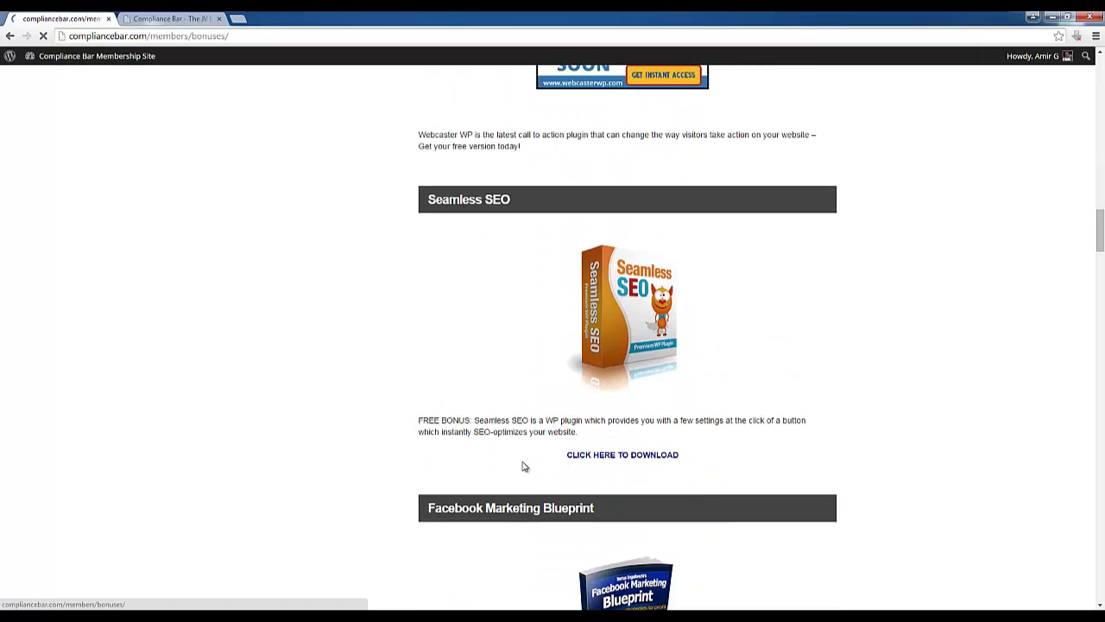
{"action": "scroll", "coordinate": [523, 467], "scroll_direction": "down", "scroll_amount": 10}
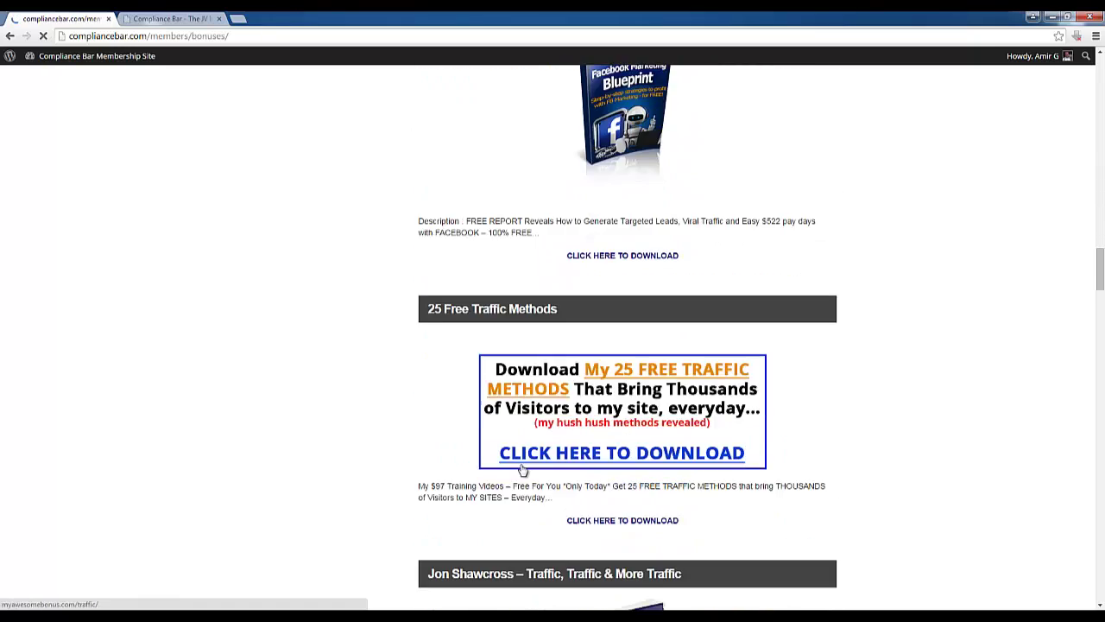
{"action": "scroll", "coordinate": [523, 467], "scroll_direction": "down", "scroll_amount": 20}
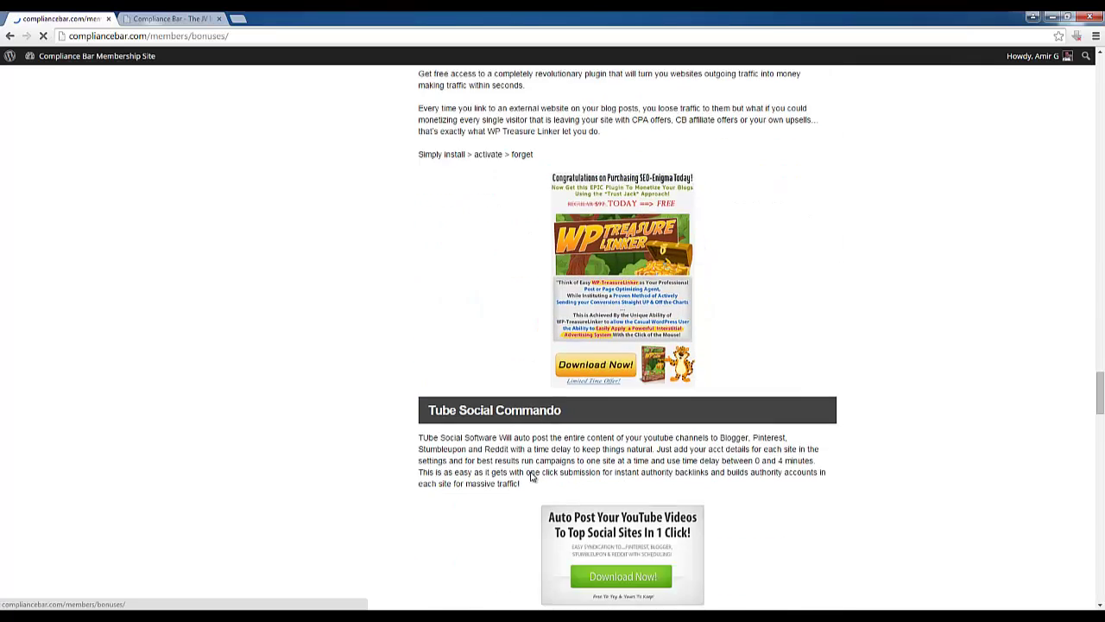
{"action": "left_click_drag", "start_coordinate": [1100, 416], "coordinate": [1039, 540]}
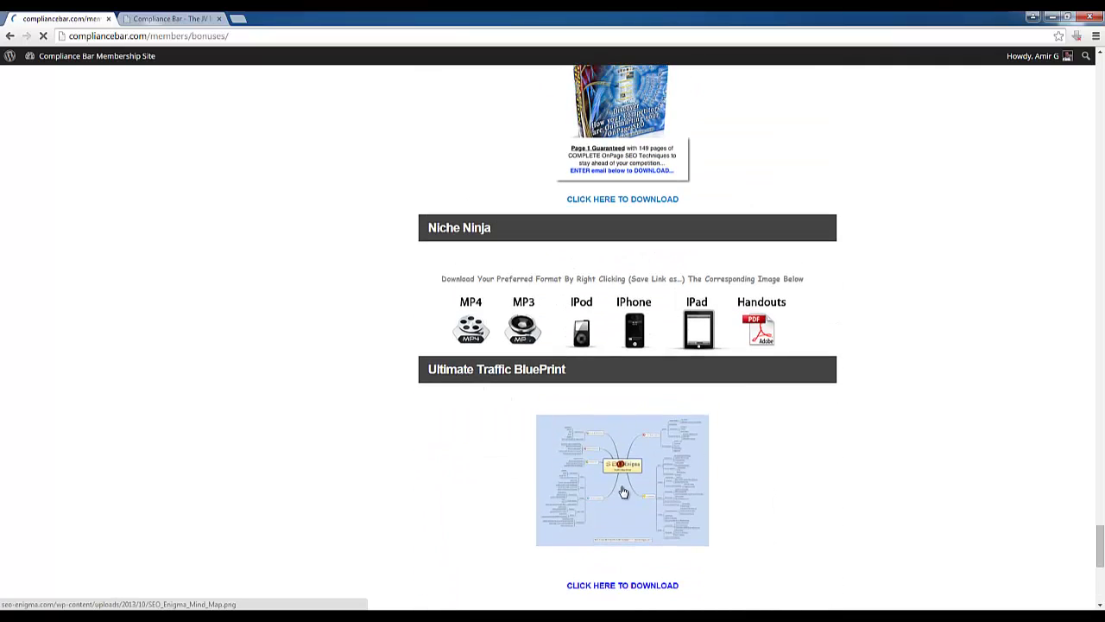
{"action": "scroll", "coordinate": [475, 393], "scroll_direction": "down", "scroll_amount": 3}
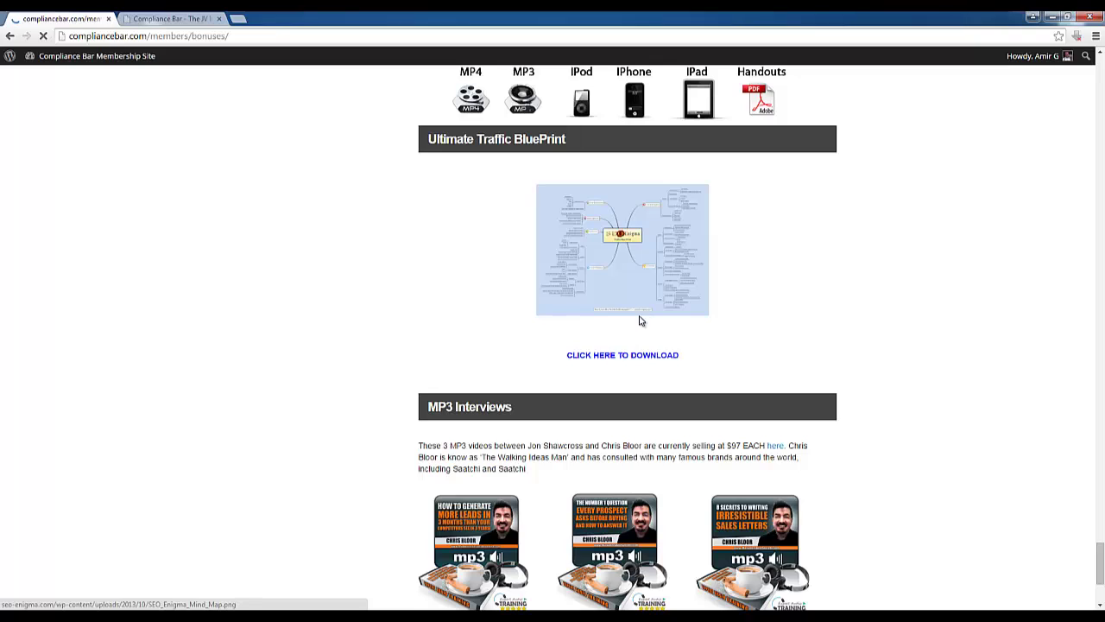
{"action": "scroll", "coordinate": [640, 320], "scroll_direction": "down", "scroll_amount": 1}
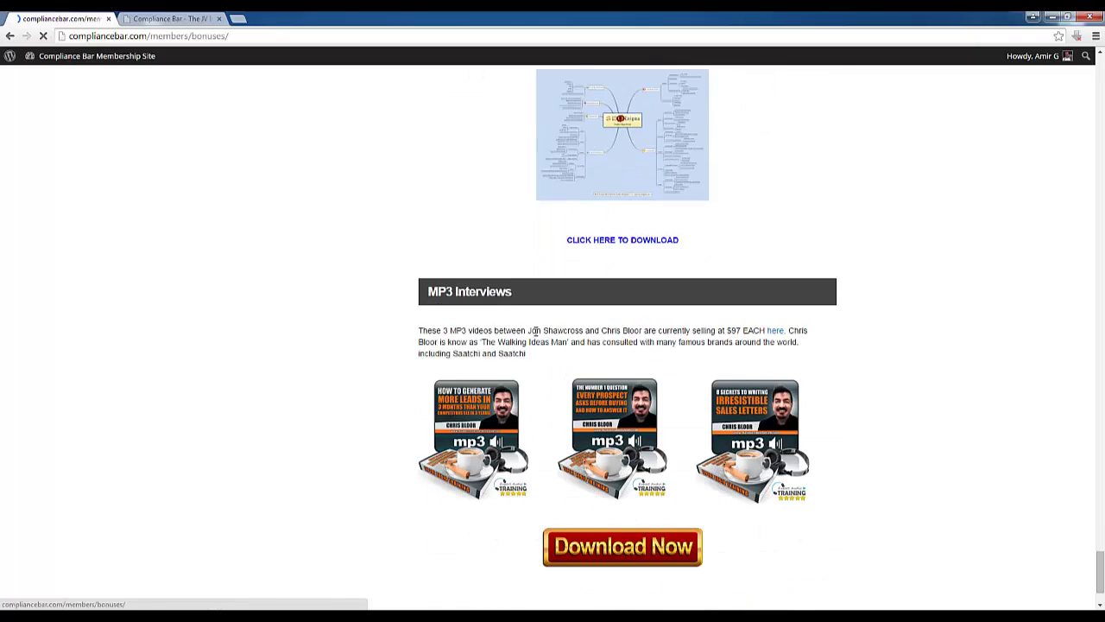
{"action": "left_click_drag", "start_coordinate": [534, 330], "coordinate": [579, 331]}
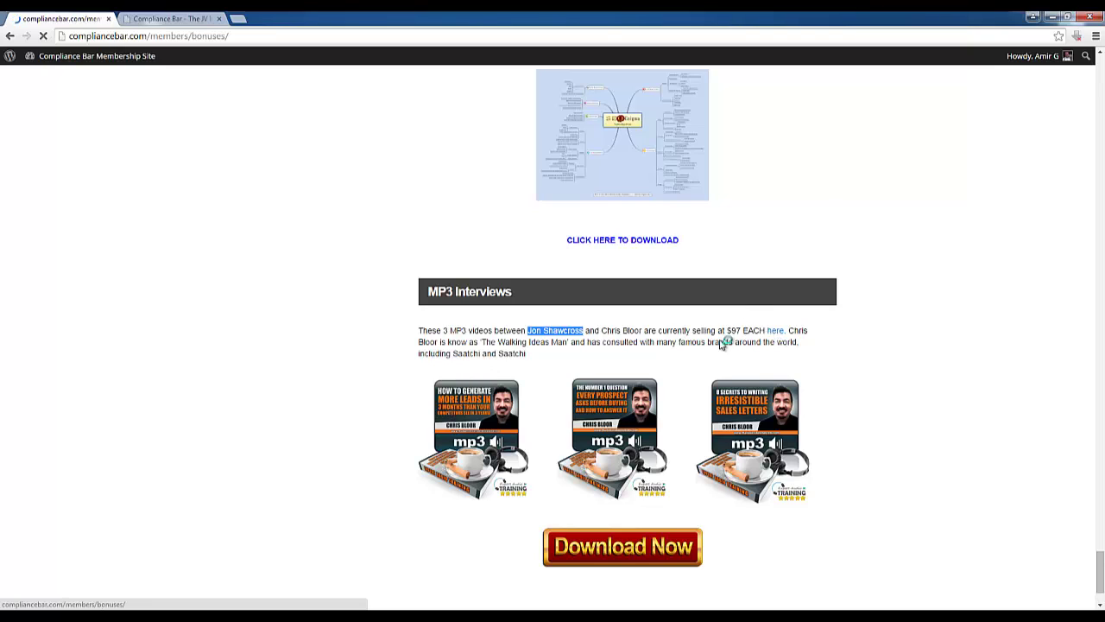
{"action": "left_click_drag", "start_coordinate": [728, 330], "coordinate": [761, 330]}
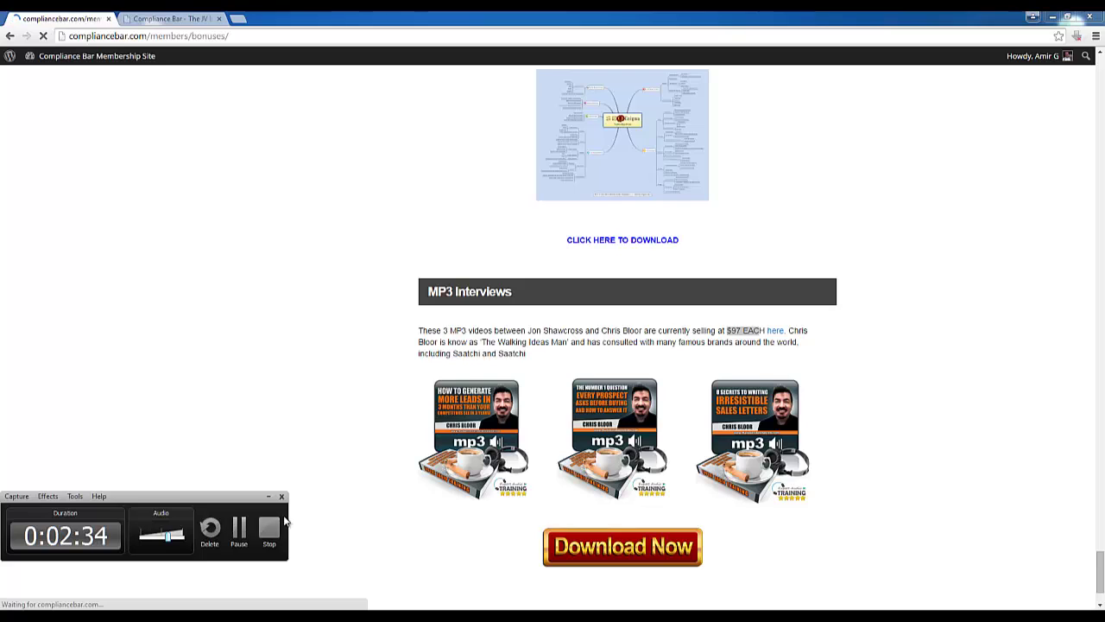
{"action": "left_click", "coordinate": [268, 525]}
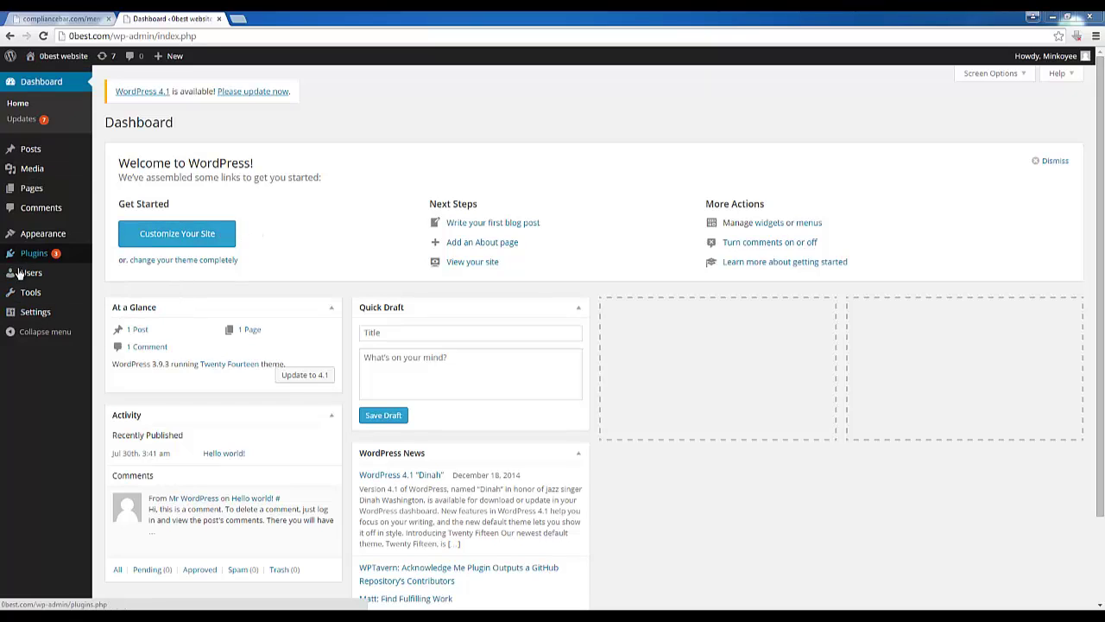
{"action": "right_click", "coordinate": [57, 79]}
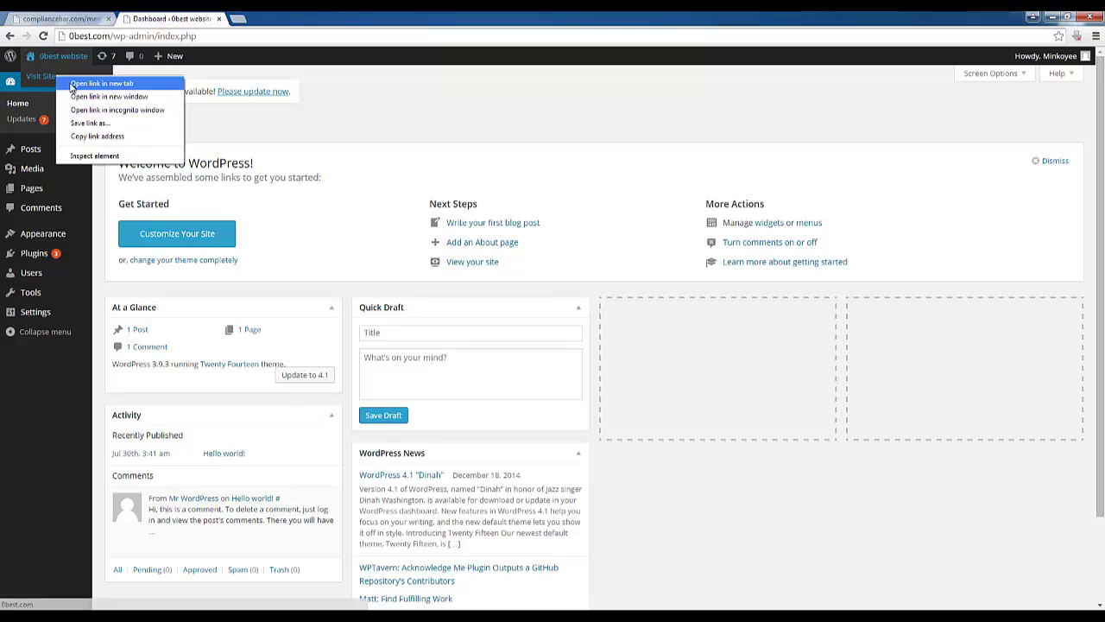
{"action": "left_click", "coordinate": [95, 83]}
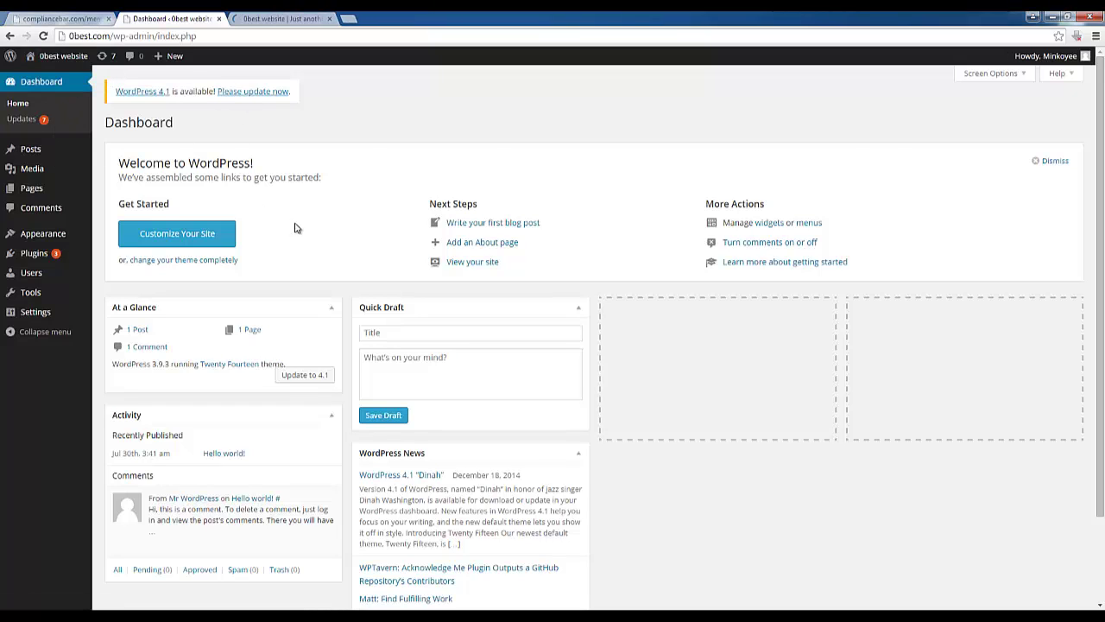
{"action": "left_click_drag", "start_coordinate": [293, 177], "coordinate": [120, 177]}
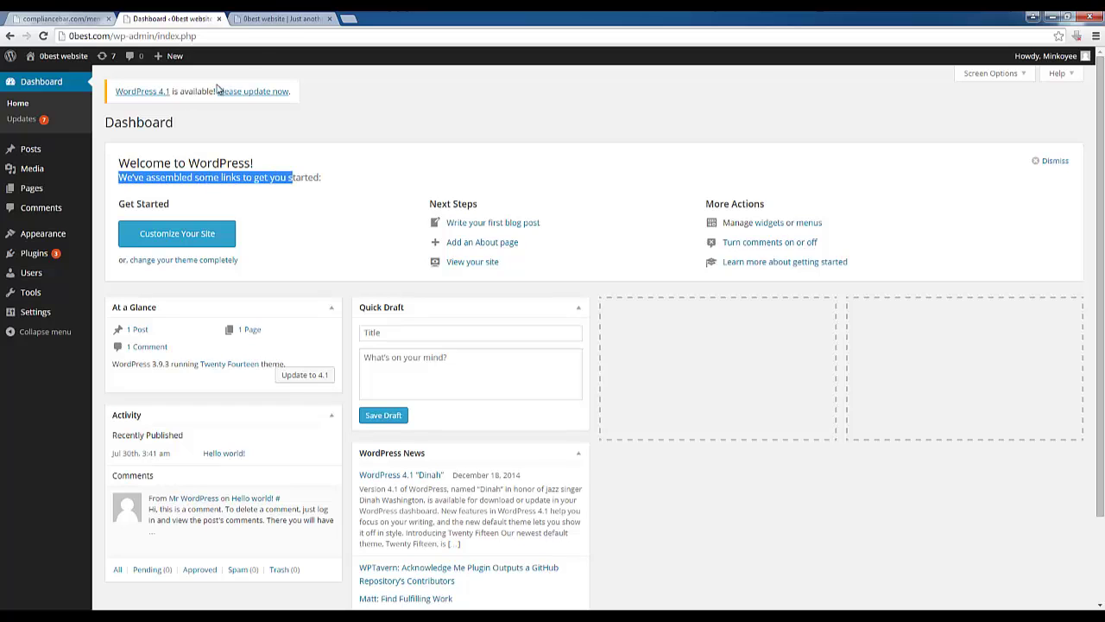
{"action": "left_click", "coordinate": [275, 19]}
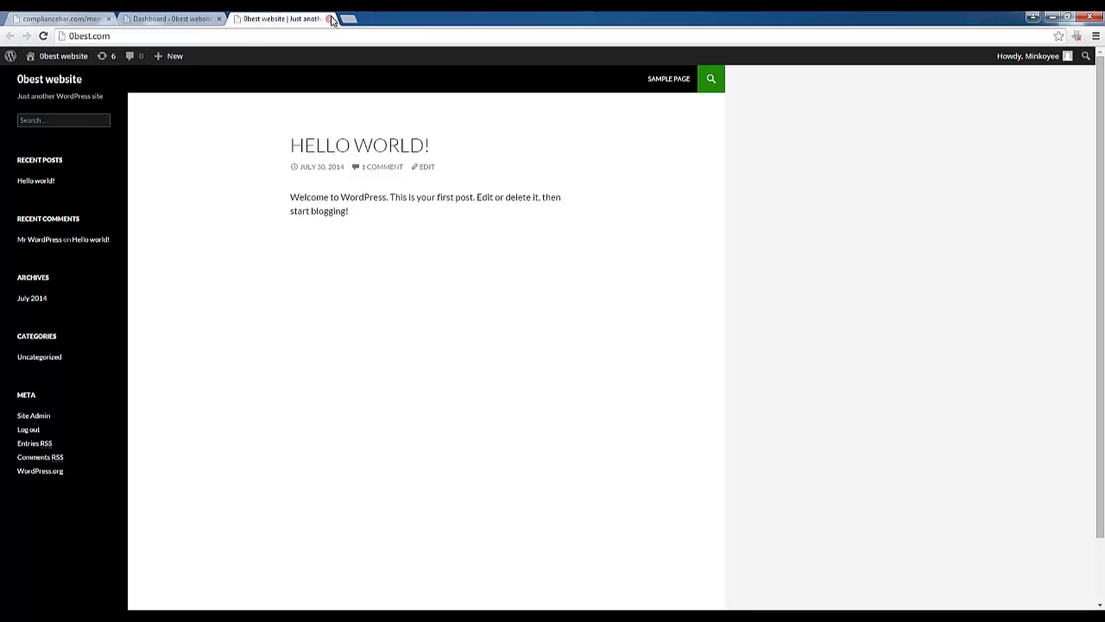
{"action": "left_click", "coordinate": [330, 18]}
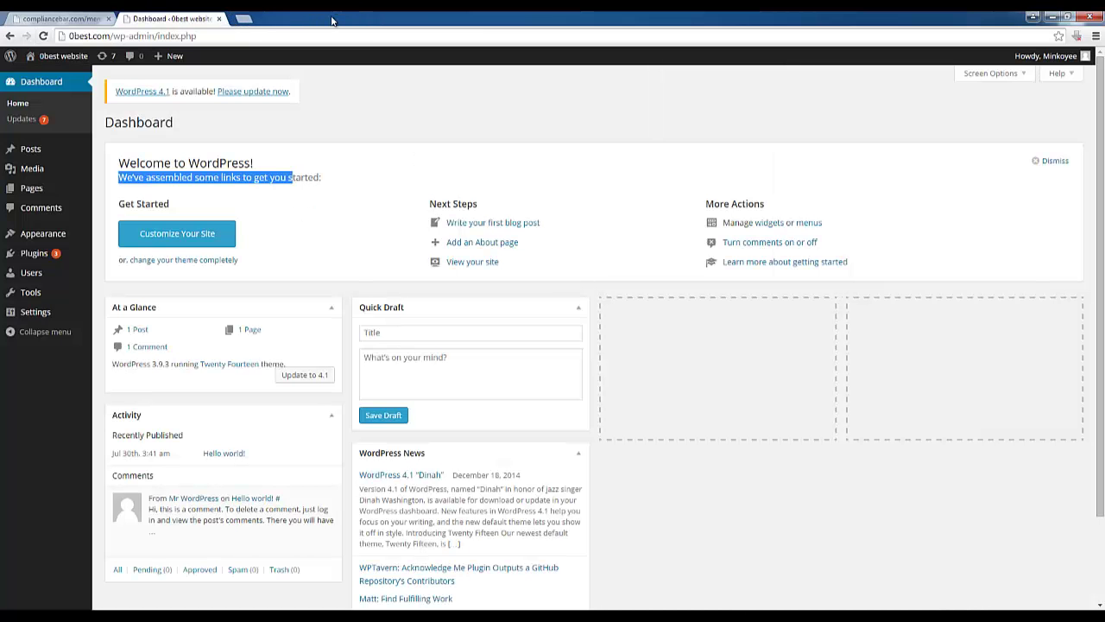
{"action": "left_click", "coordinate": [26, 256]}
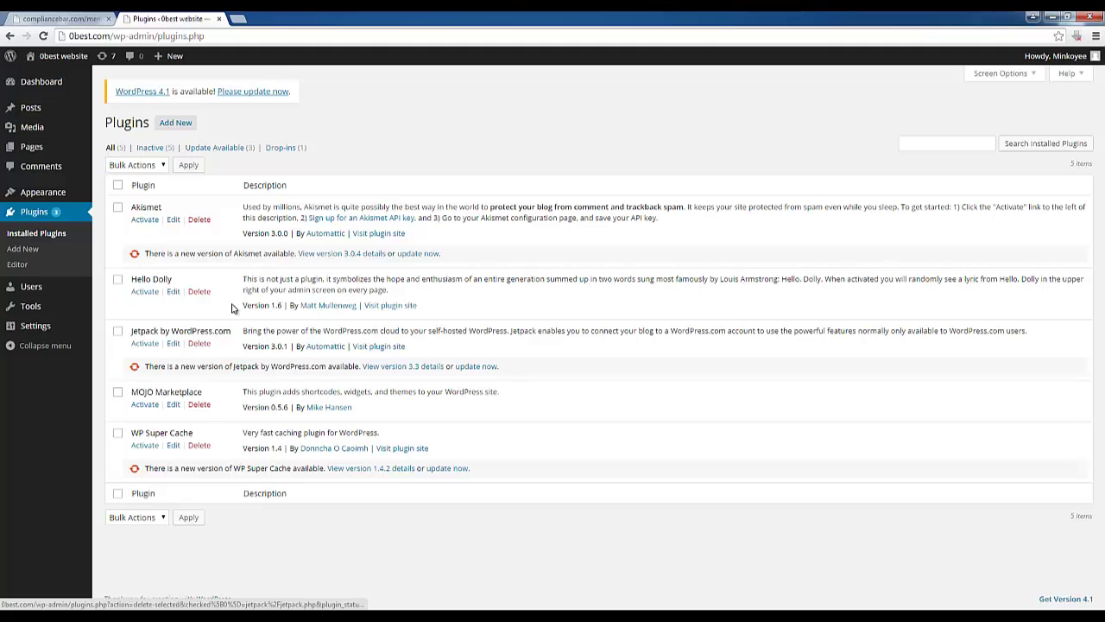
Filter the plugin list by Inactive and then All, then reach Add New's Upload page
{"action": "left_click", "coordinate": [153, 149]}
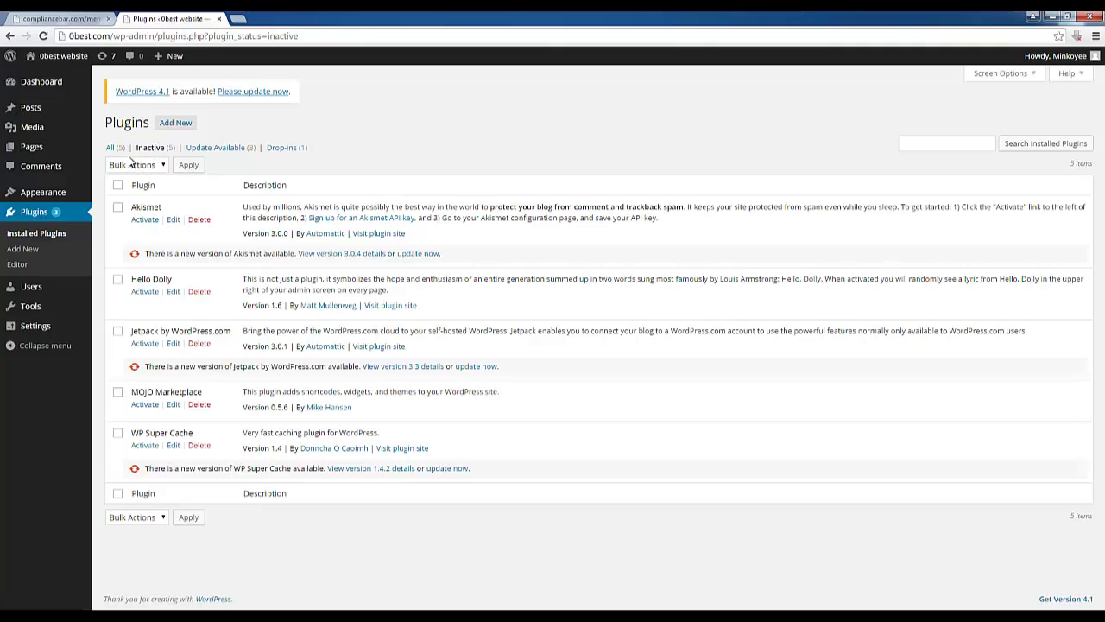
{"action": "left_click", "coordinate": [116, 150]}
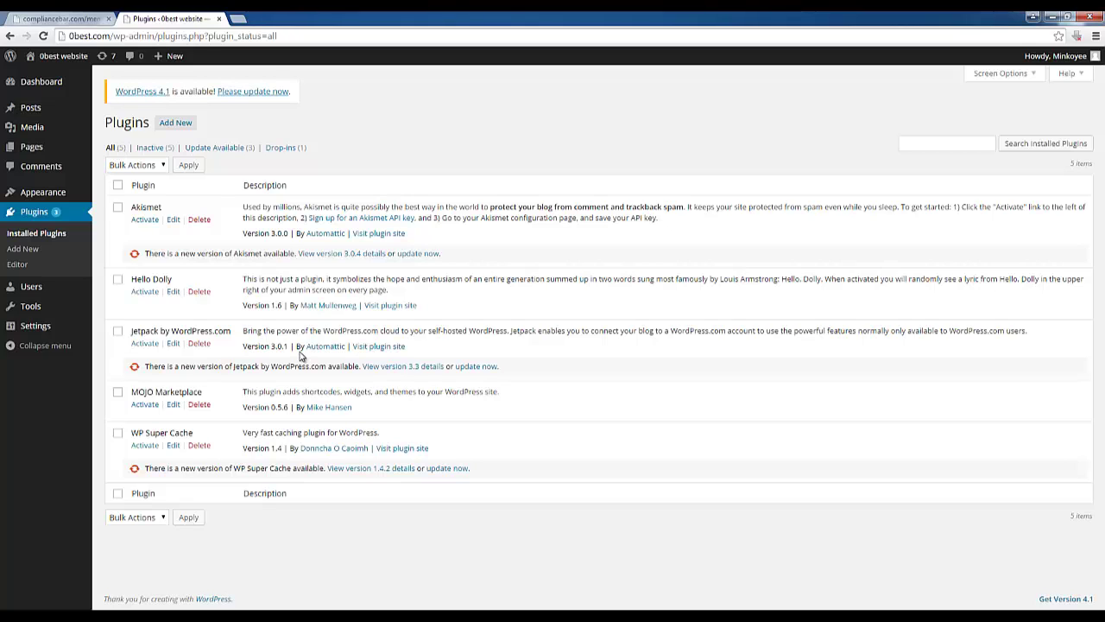
{"action": "left_click", "coordinate": [171, 123]}
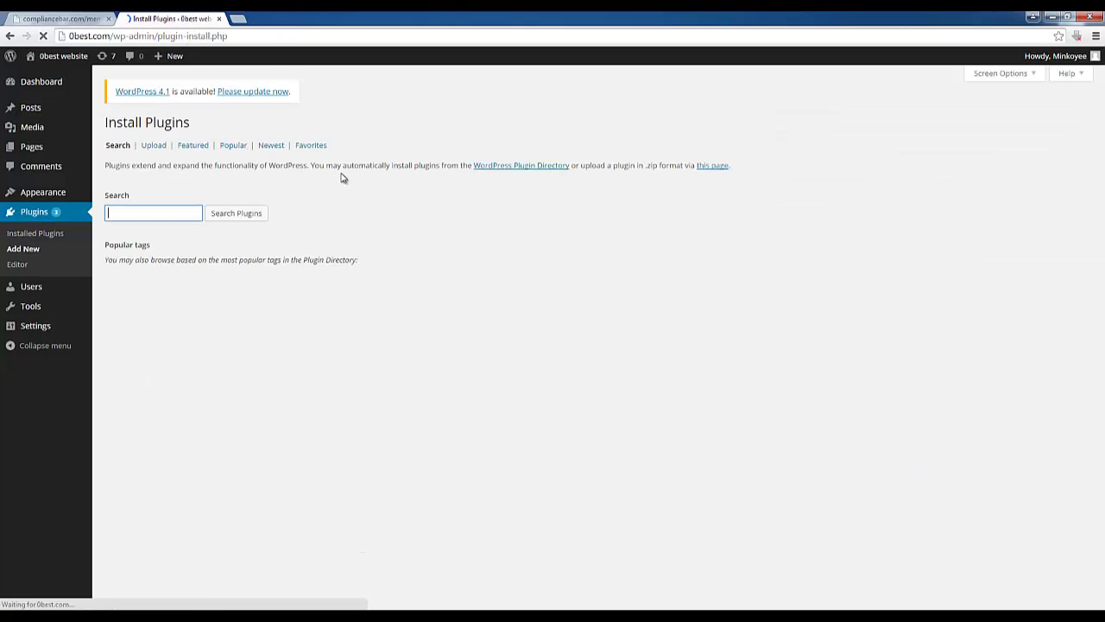
{"action": "left_click", "coordinate": [154, 146]}
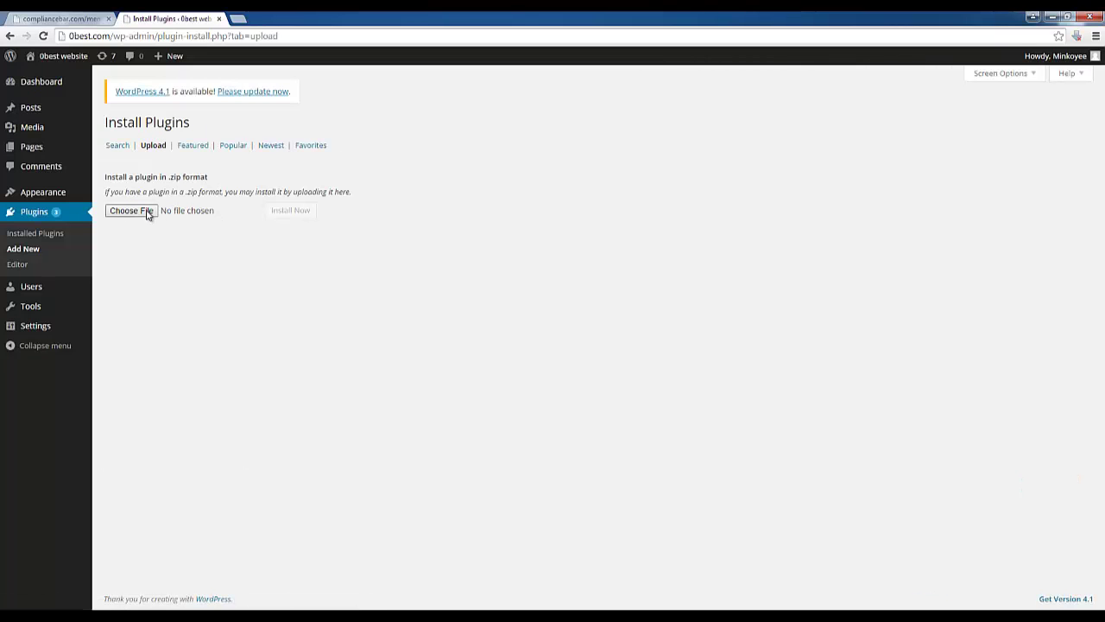
Open the file chooser and browse the Desktop for the plugin file
{"action": "left_click", "coordinate": [142, 202]}
{"action": "left_click", "coordinate": [192, 265]}
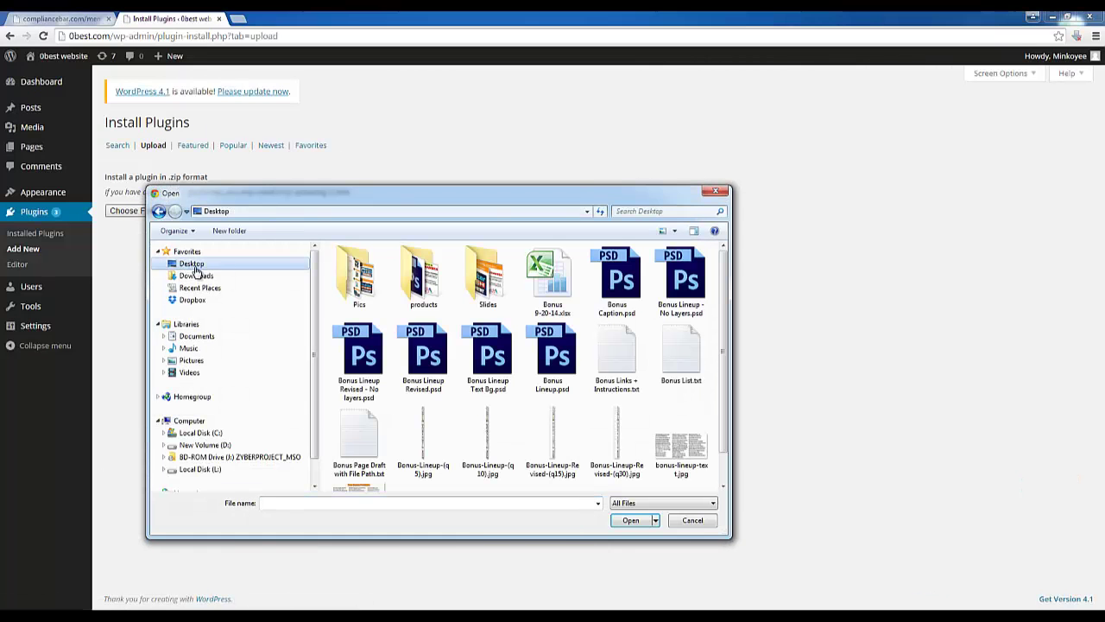
{"action": "left_click_drag", "start_coordinate": [719, 299], "coordinate": [701, 355]}
{"action": "scroll", "coordinate": [396, 363], "scroll_direction": "down", "scroll_amount": 10}
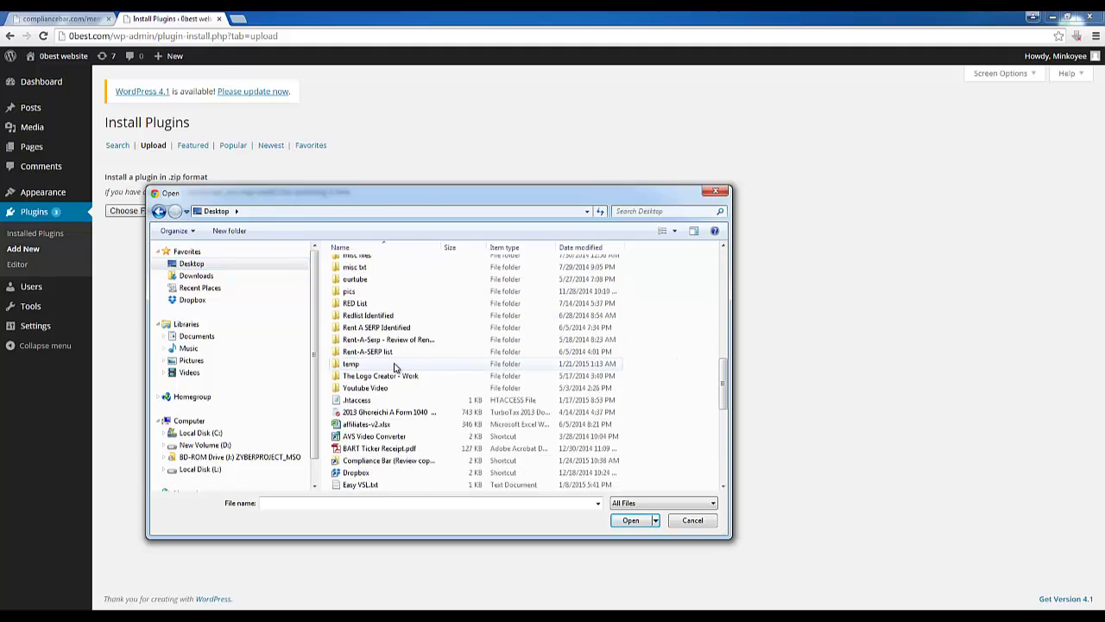
{"action": "scroll", "coordinate": [396, 367], "scroll_direction": "down", "scroll_amount": 2}
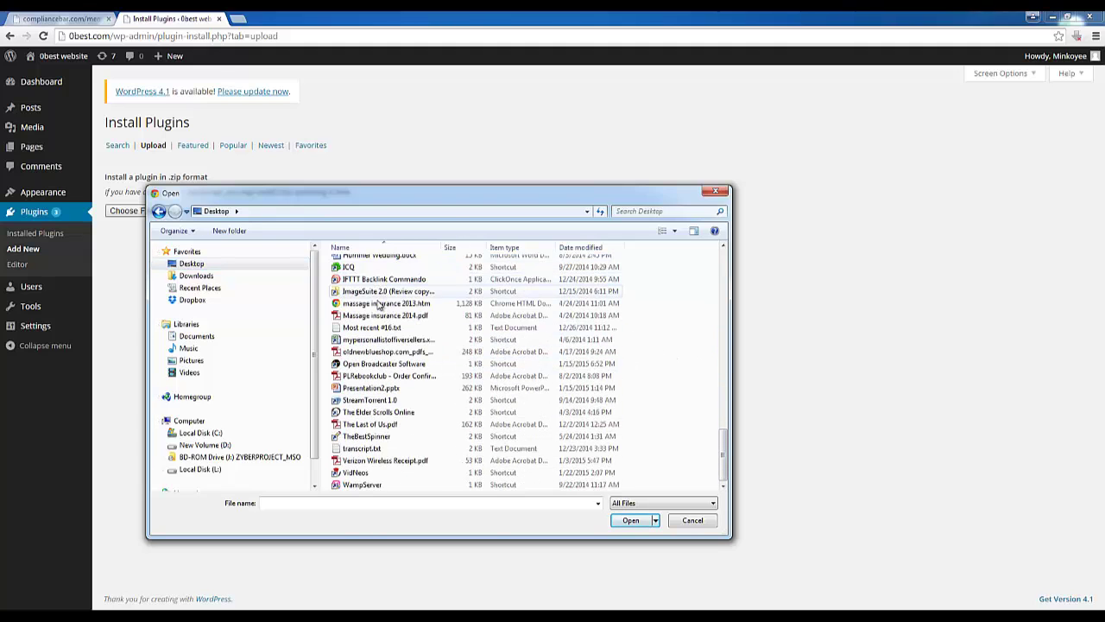
{"action": "scroll", "coordinate": [386, 337], "scroll_direction": "up", "scroll_amount": 8}
{"action": "scroll", "coordinate": [387, 337], "scroll_direction": "up", "scroll_amount": 3}
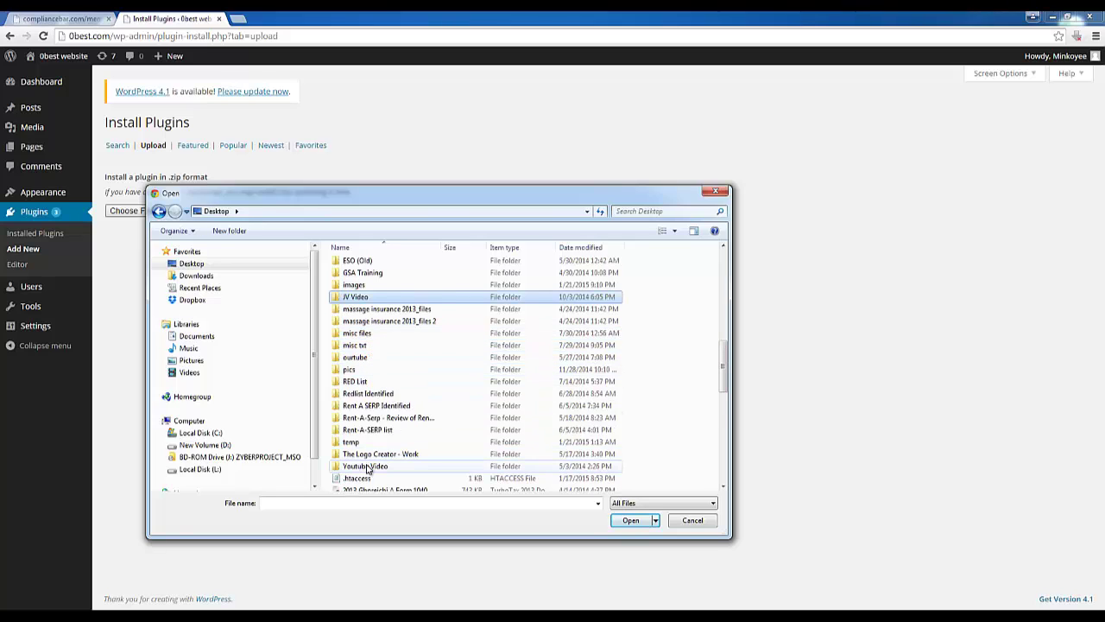
Search for 'compliancence', choose compliancebar.zip, and install it
{"action": "left_click", "coordinate": [646, 211]}
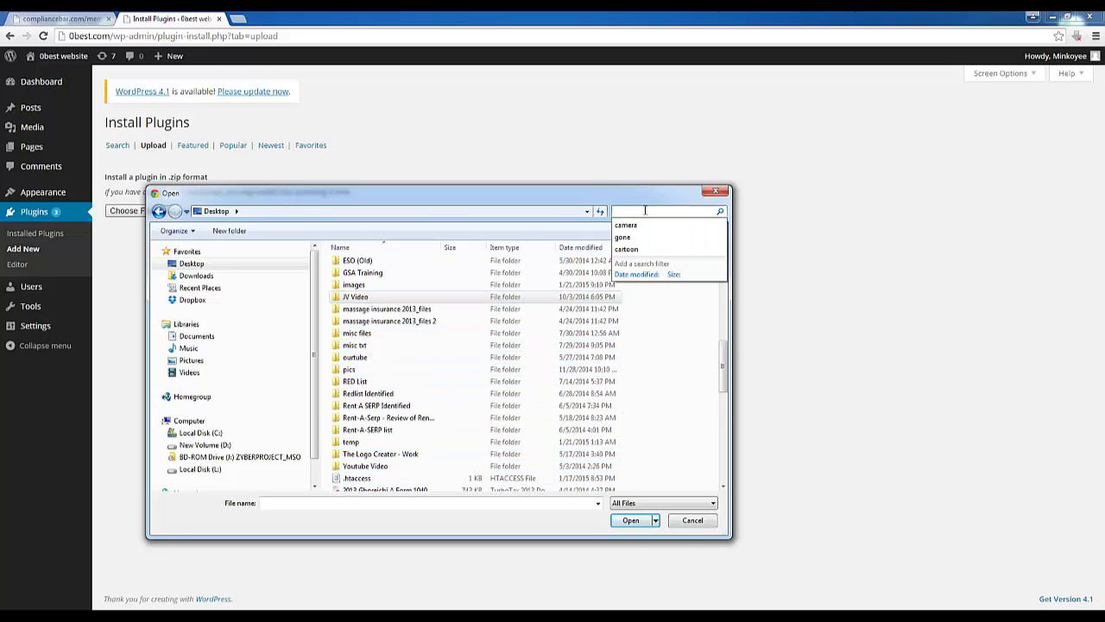
{"action": "type", "text": "compliancence"}
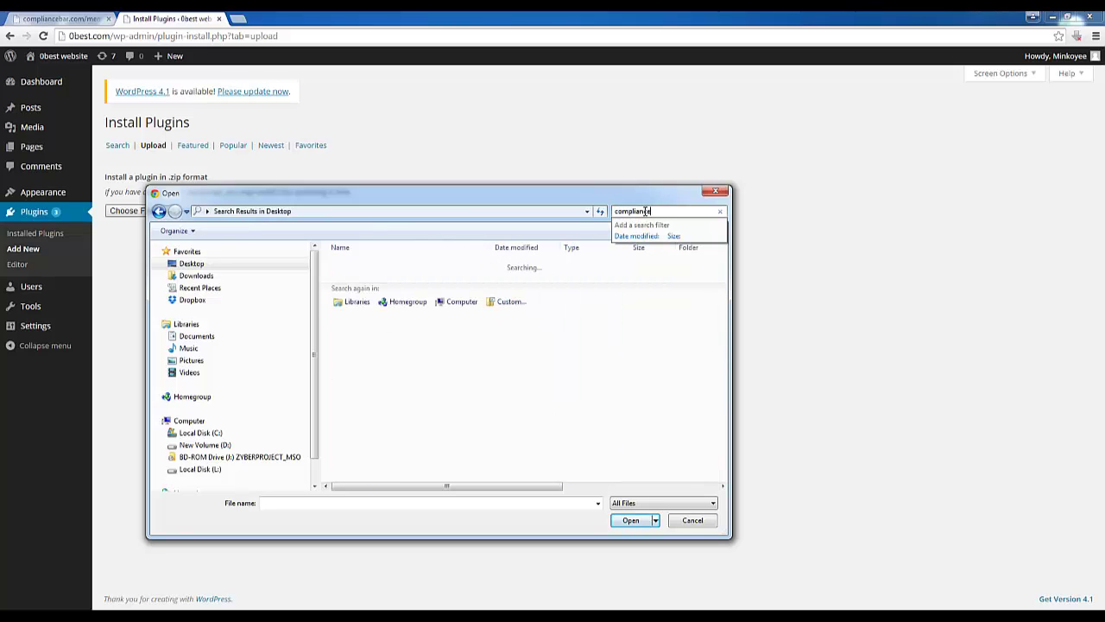
{"action": "double_click", "coordinate": [419, 262]}
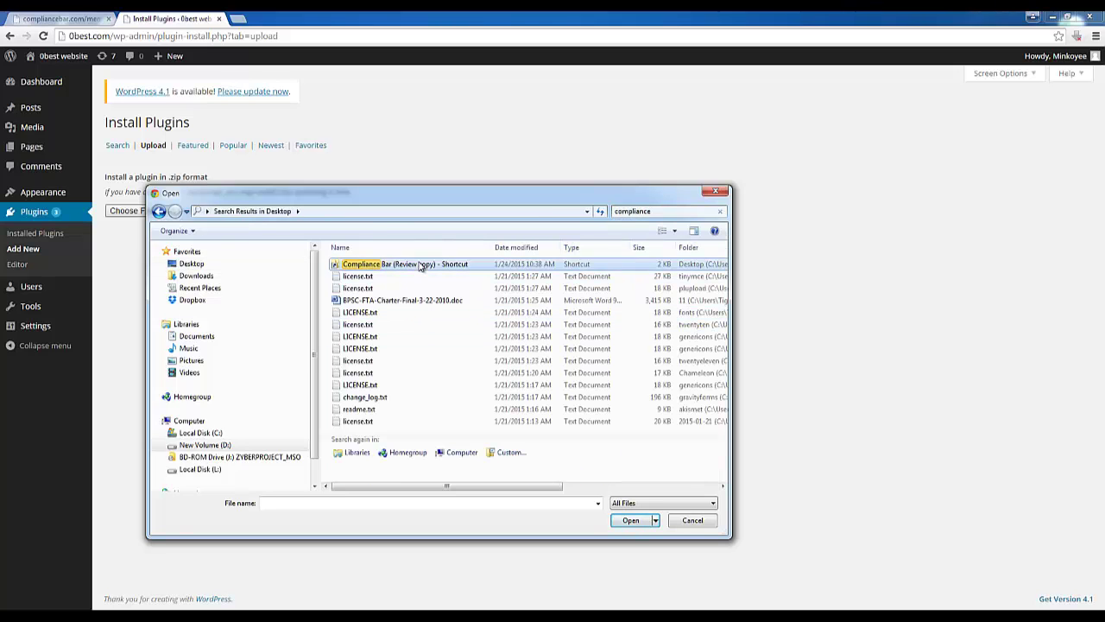
{"action": "left_click", "coordinate": [414, 270]}
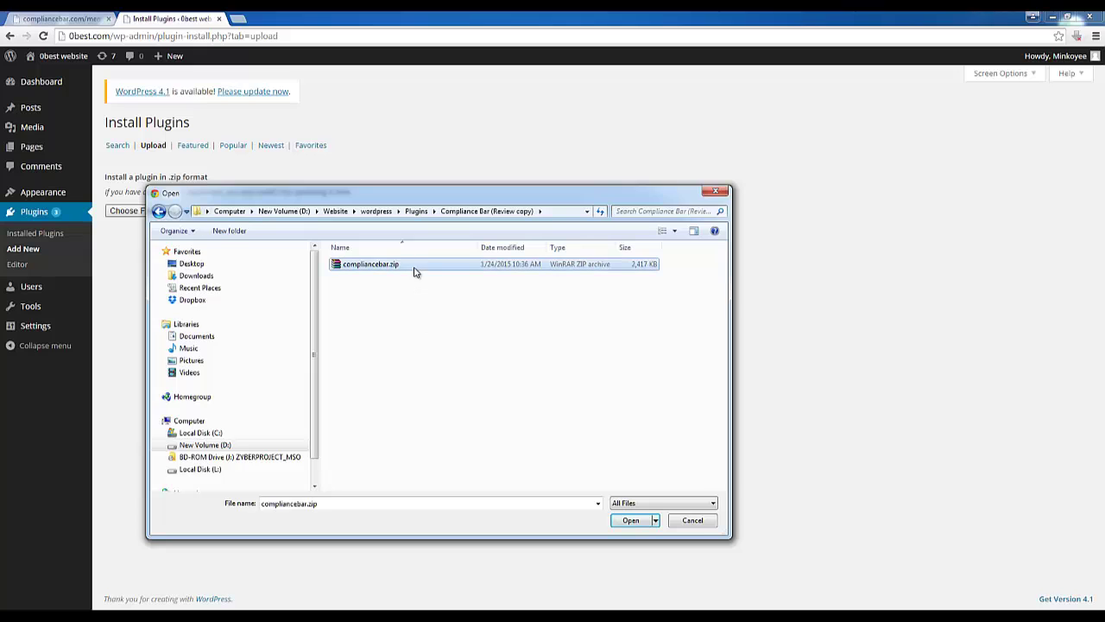
{"action": "left_click", "coordinate": [640, 521]}
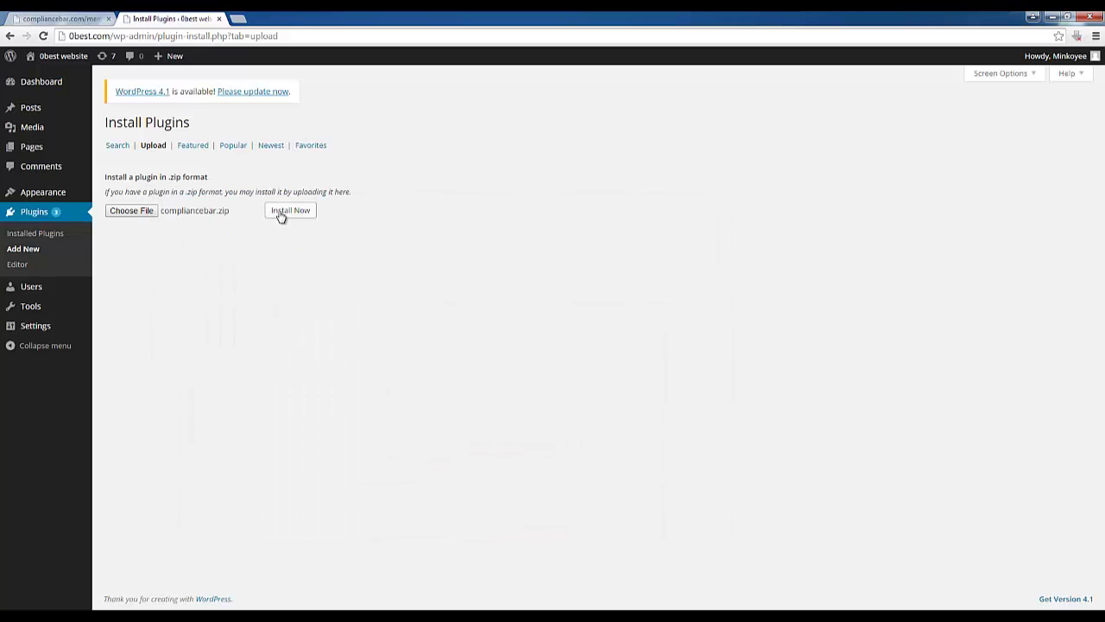
{"action": "left_click", "coordinate": [280, 217]}
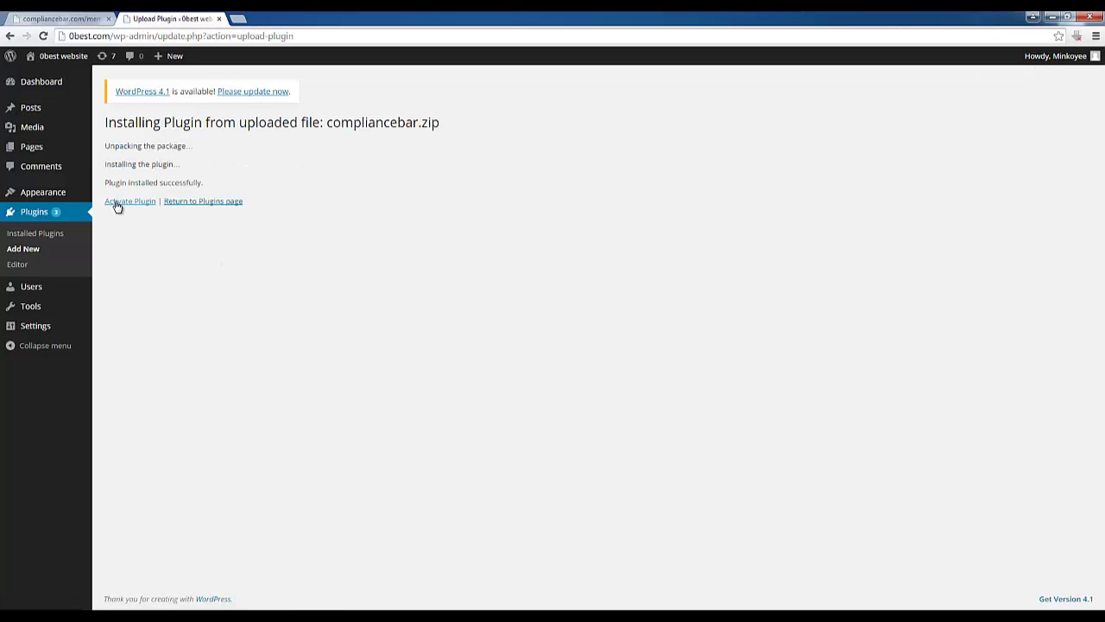
Activate the plugin, open Compliance Bar, and submit the licence key and e-mail
{"action": "left_click", "coordinate": [118, 204]}
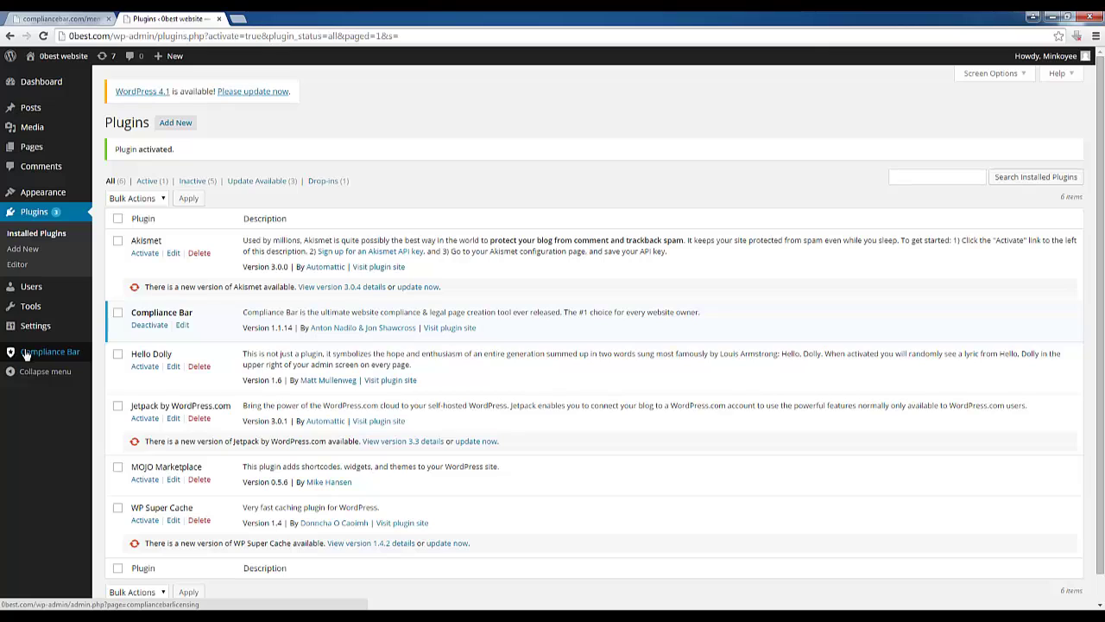
{"action": "left_click", "coordinate": [26, 352]}
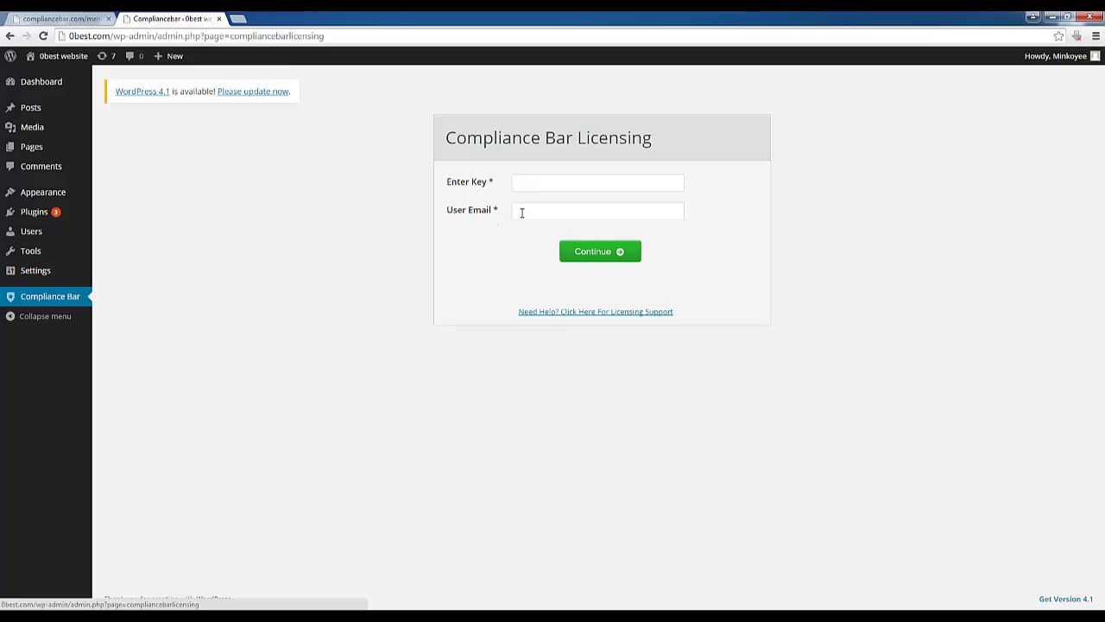
{"action": "left_click_drag", "start_coordinate": [445, 182], "coordinate": [490, 183]}
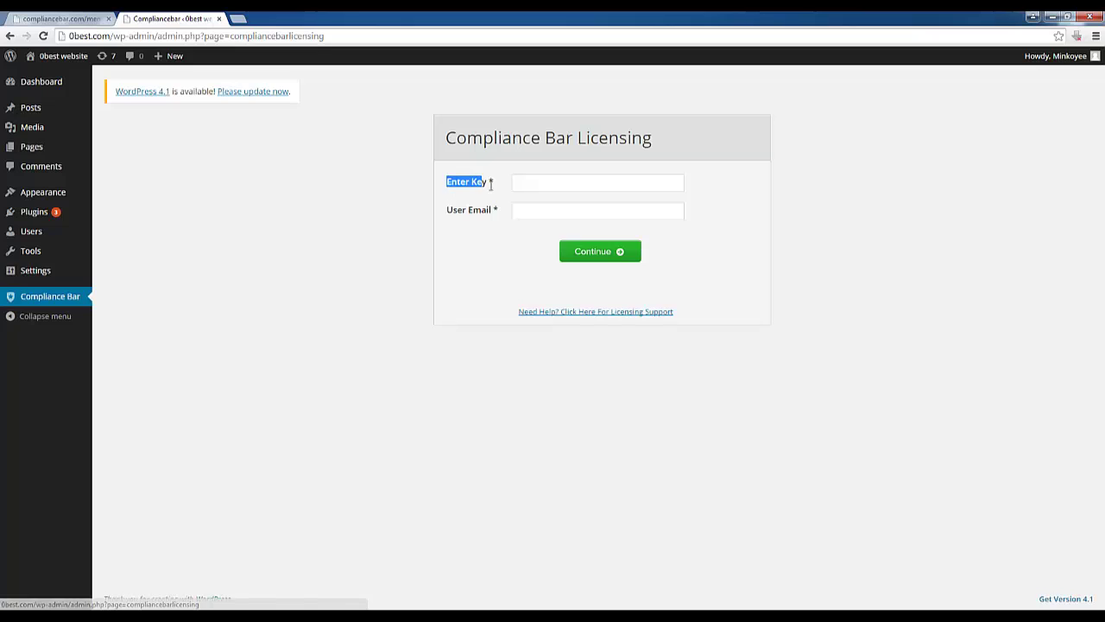
{"action": "left_click", "coordinate": [496, 192]}
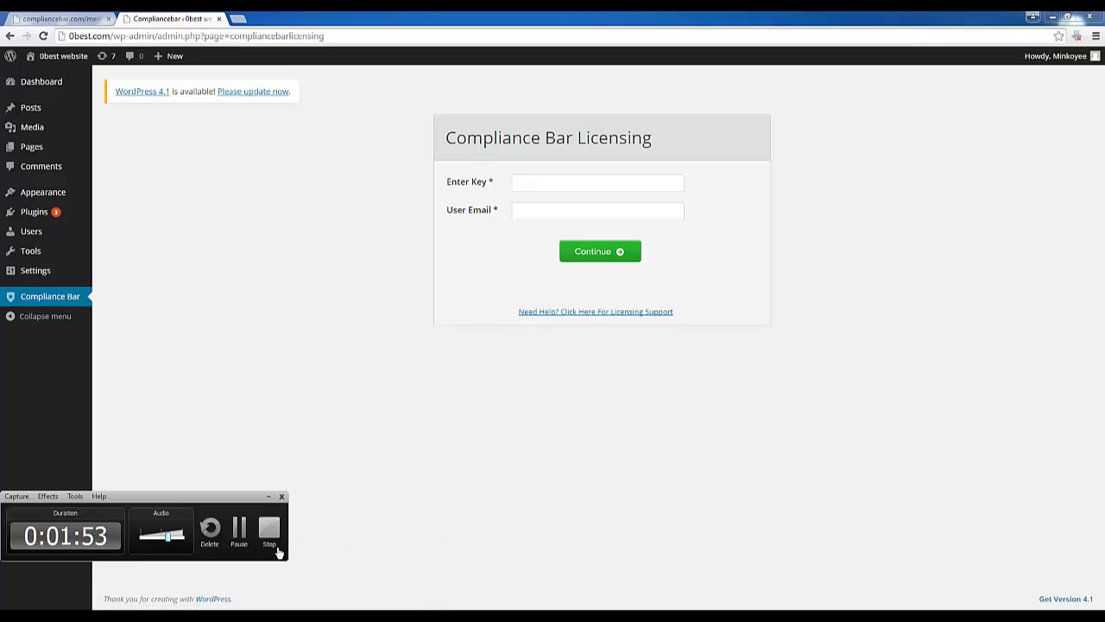
{"action": "left_click", "coordinate": [241, 528]}
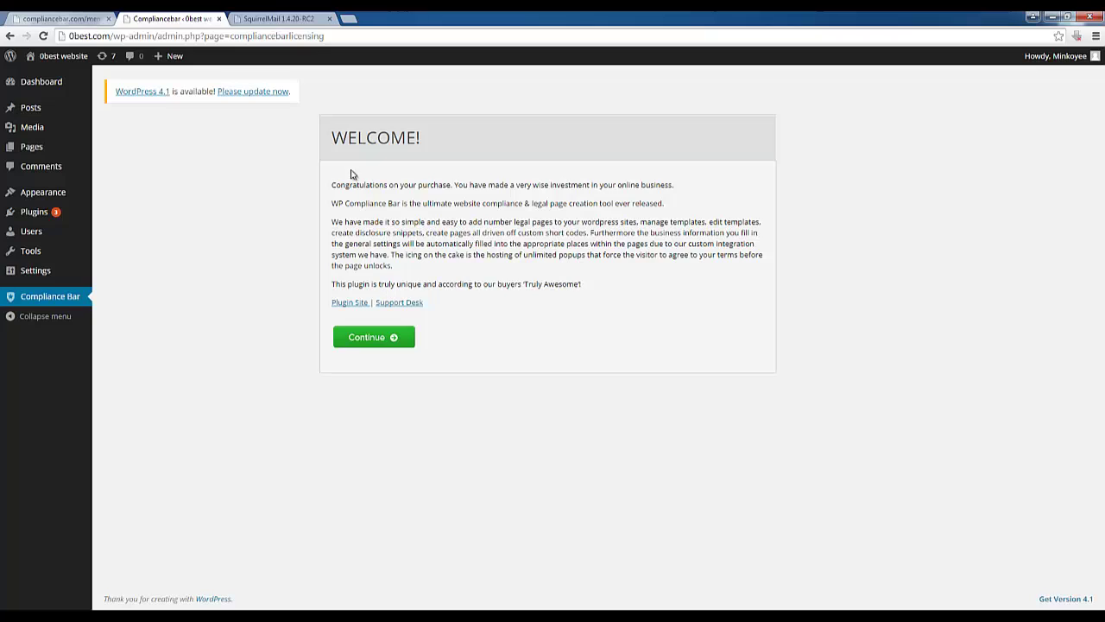
Continue past the Welcome screen and accept the compliance disclaimer
{"action": "left_click", "coordinate": [383, 339]}
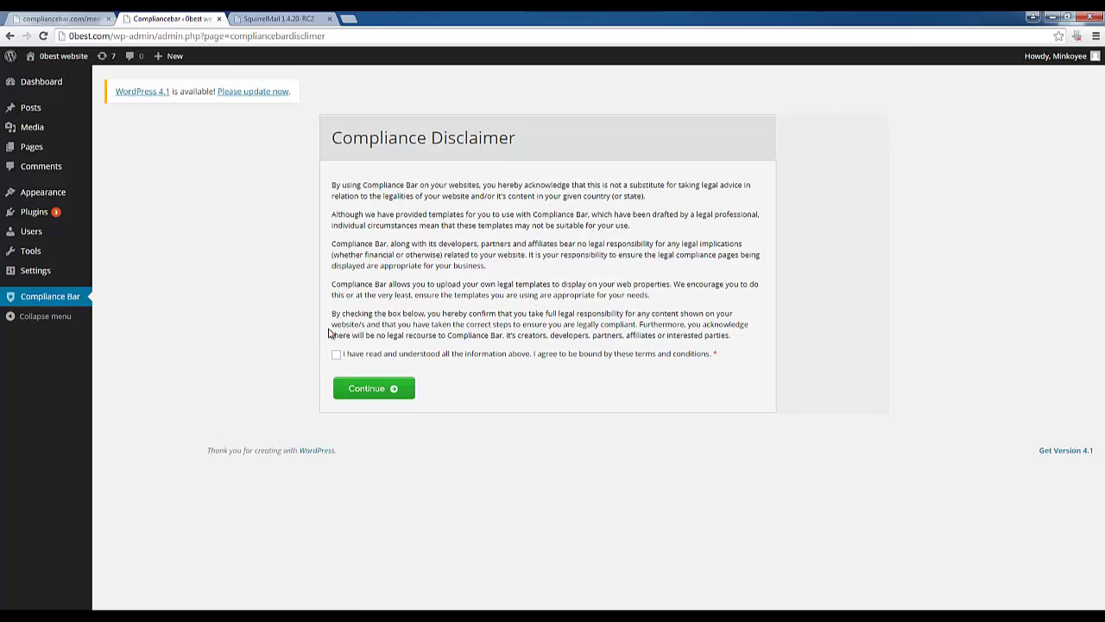
{"action": "left_click", "coordinate": [336, 355]}
{"action": "left_click", "coordinate": [377, 398]}
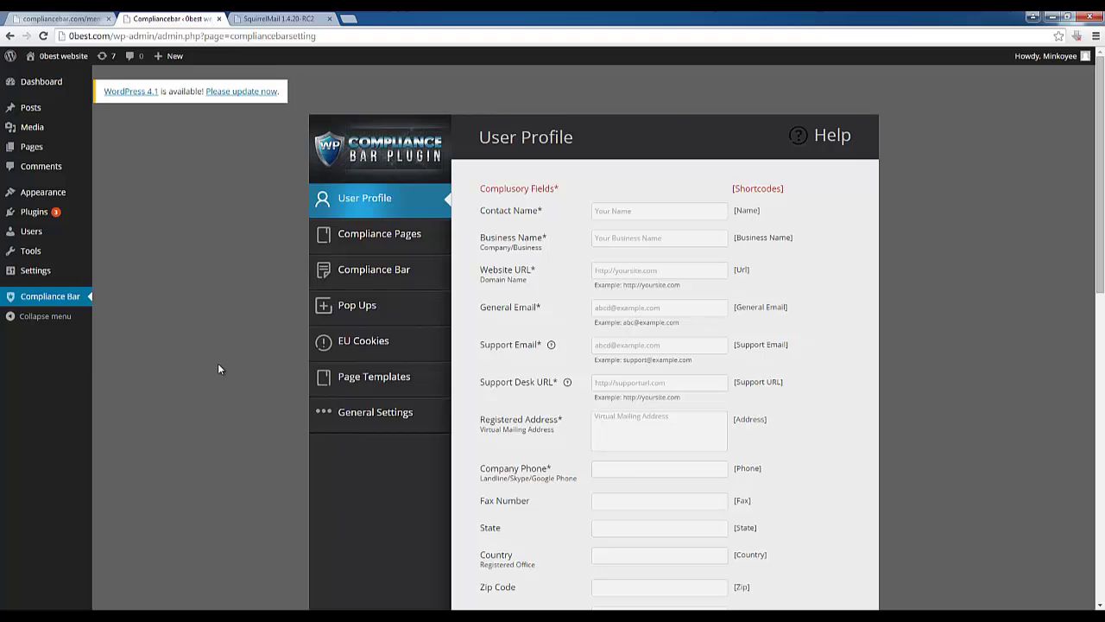
{"action": "scroll", "coordinate": [488, 474], "scroll_direction": "down", "scroll_amount": 5}
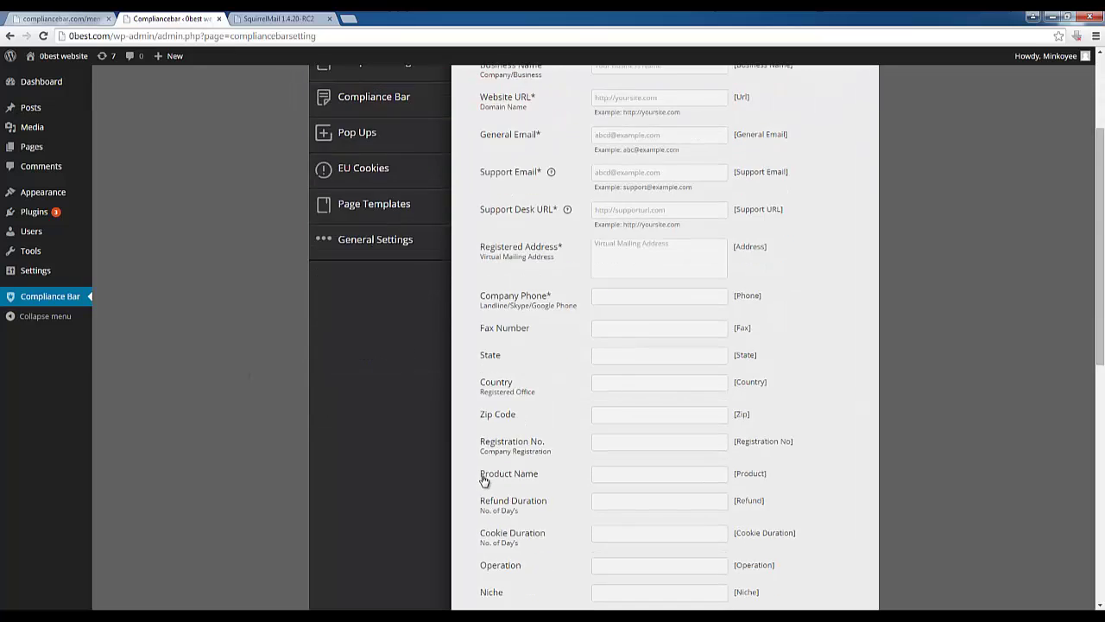
{"action": "scroll", "coordinate": [493, 393], "scroll_direction": "up", "scroll_amount": 5}
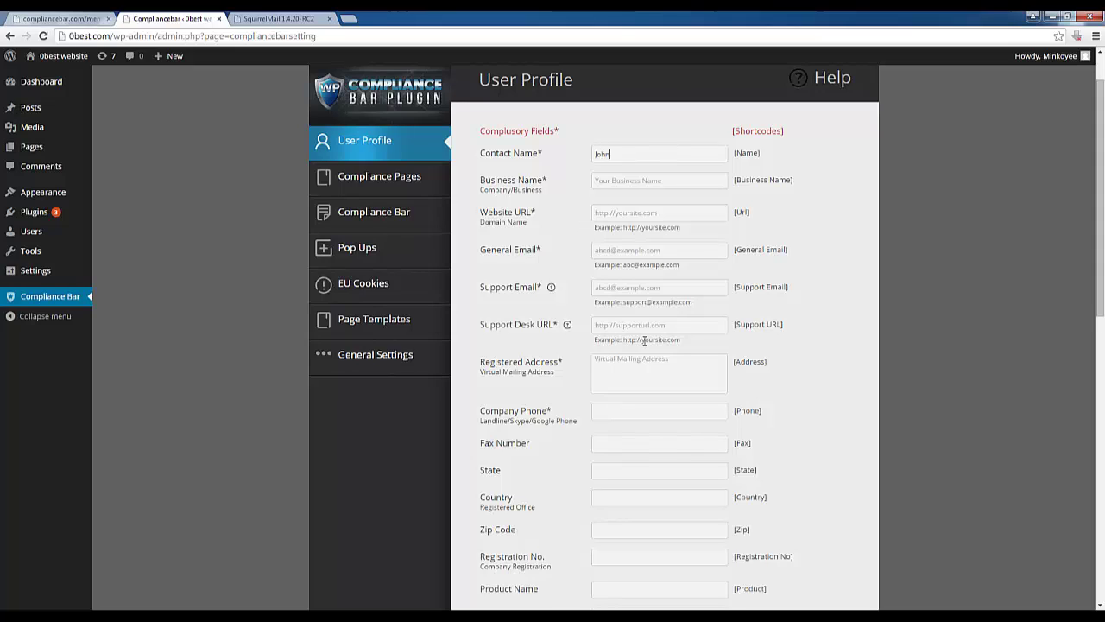
{"action": "type", "text": "Doe"}
{"action": "key", "text": "Tab"}
{"action": "type", "text": "John Doe Em"}
{"action": "type", "text": "http"}
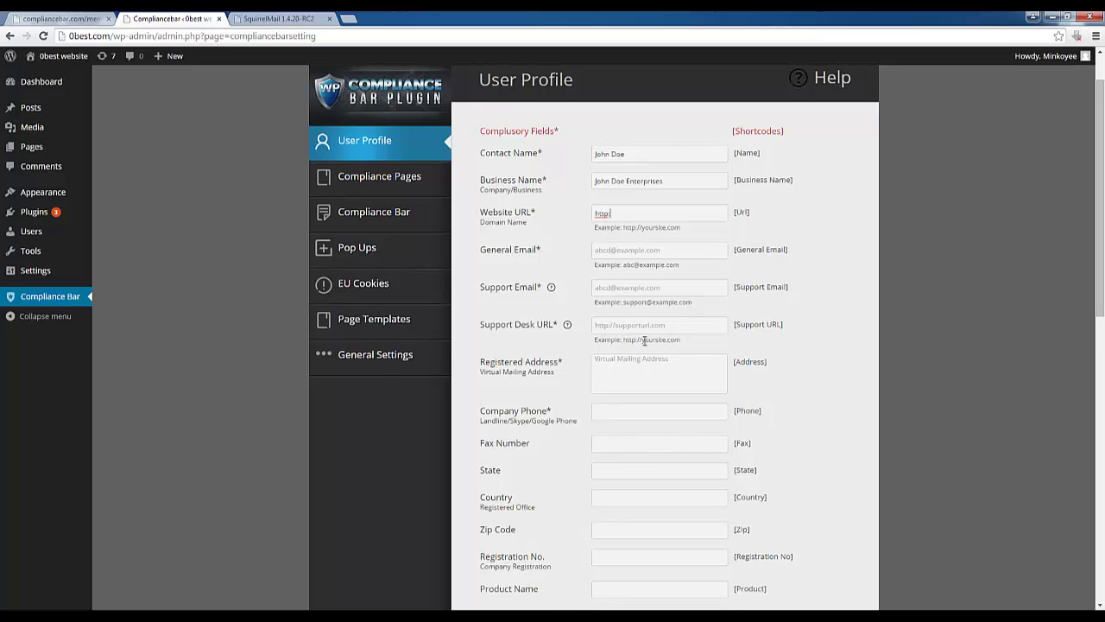
{"action": "type", "text": "://0best.com"}
{"action": "key", "text": "Tab"}
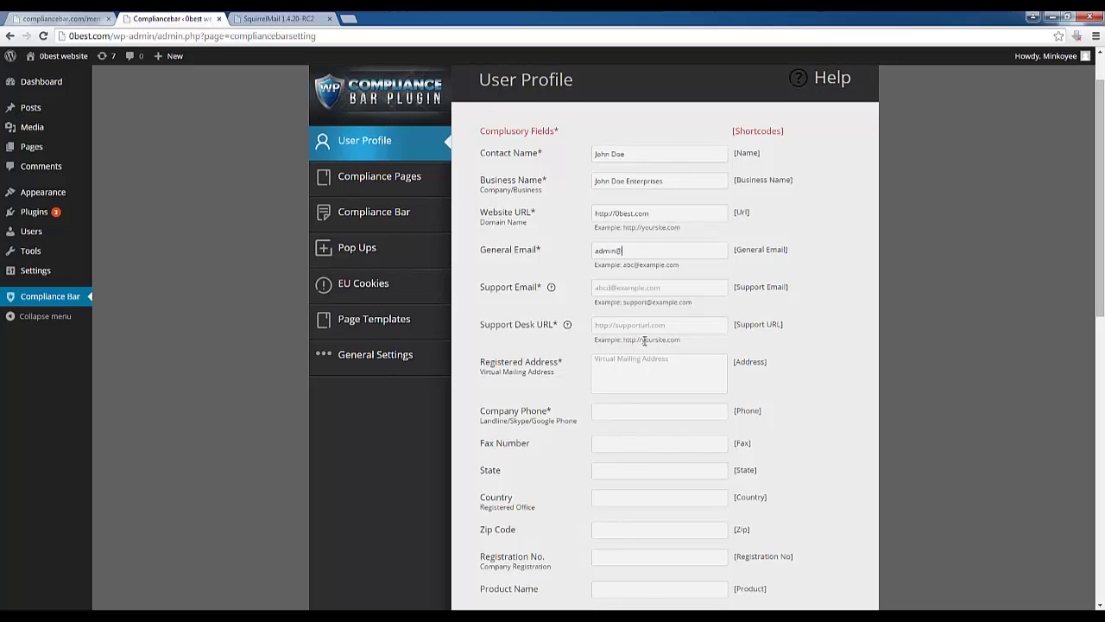
{"action": "key", "text": "Tab"}
{"action": "type", "text": "http"}
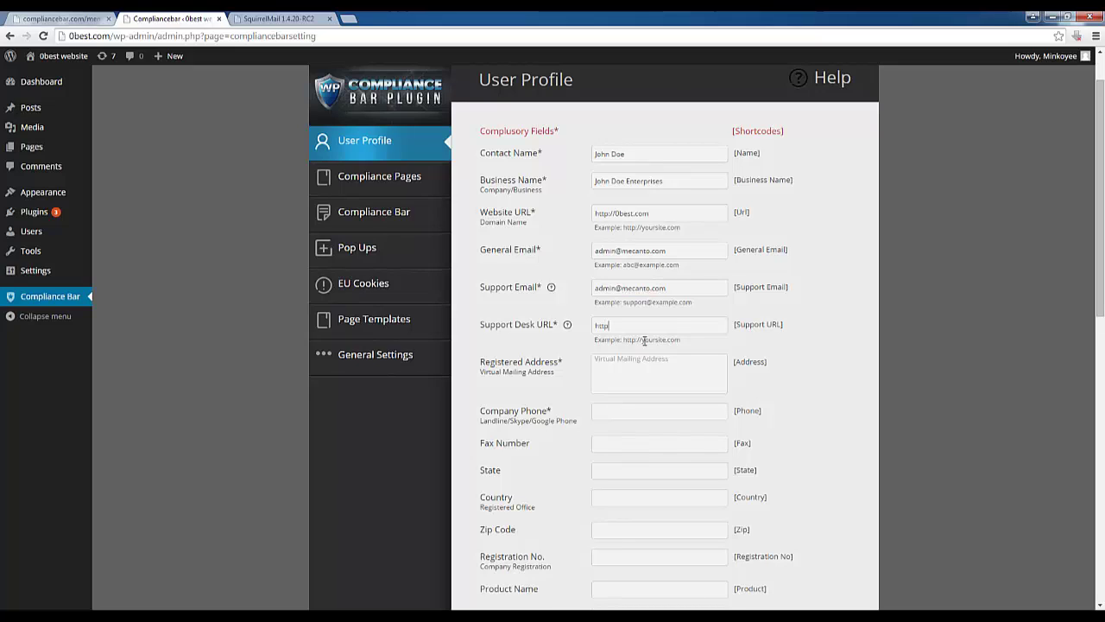
{"action": "type", "text": "://0best.com/support"}
Enter the company's registered mailing address in the Registered Address field
{"action": "left_click", "coordinate": [636, 367]}
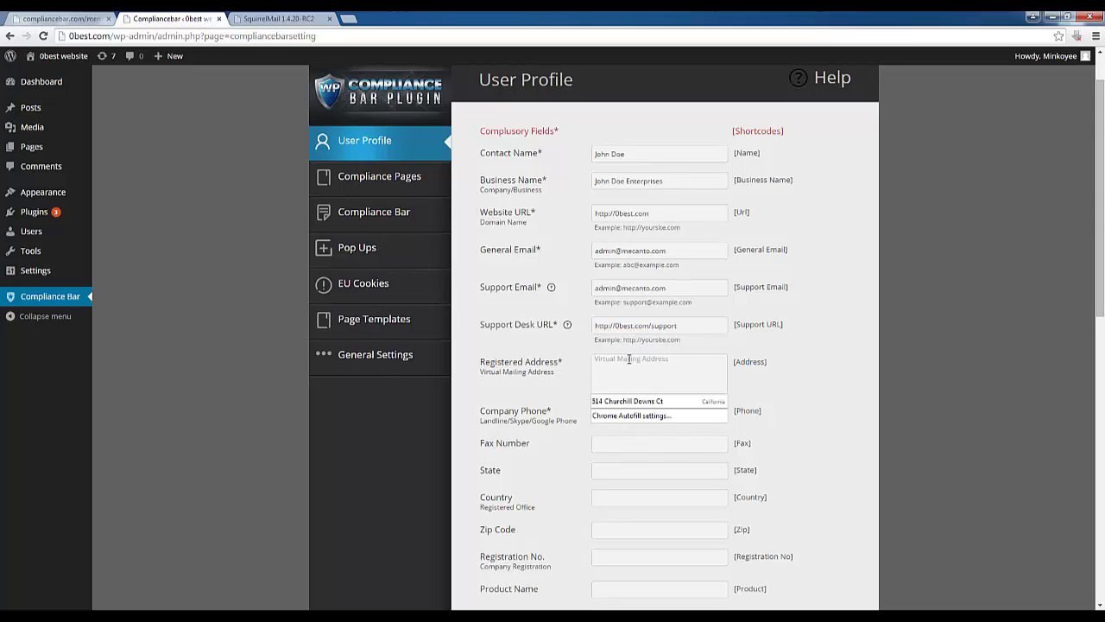
{"action": "left_click", "coordinate": [844, 357]}
{"action": "right_click", "coordinate": [702, 362]}
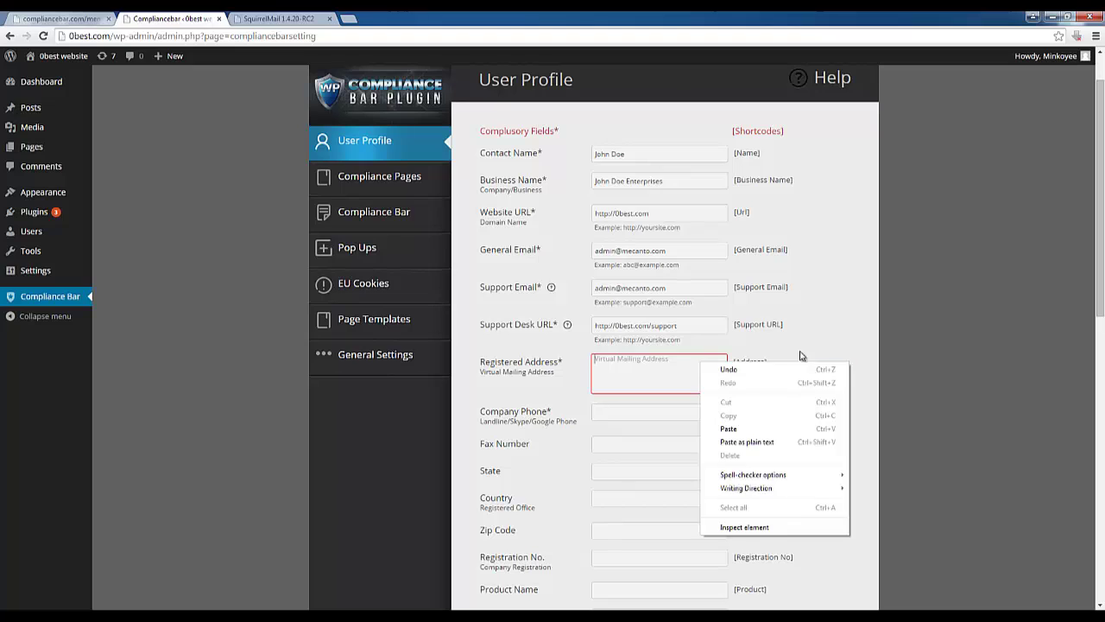
{"action": "left_click", "coordinate": [960, 304]}
{"action": "left_click", "coordinate": [651, 371]}
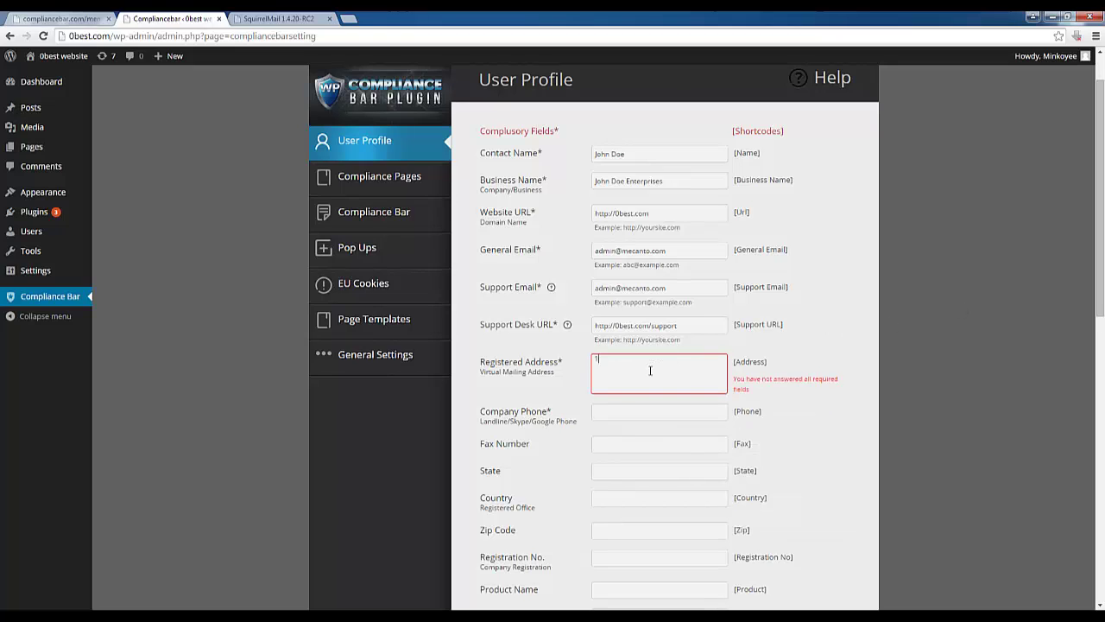
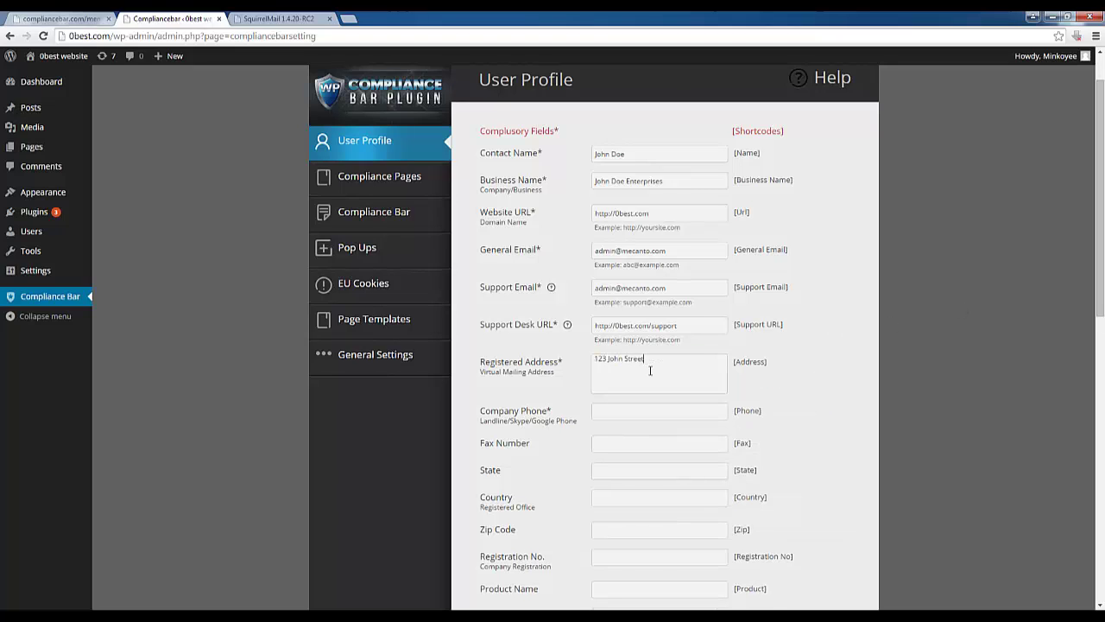
{"action": "double_click", "coordinate": [651, 369]}
{"action": "key", "text": "Left"}
Fill in the company phone and Refund Duration fields, then save the profile
{"action": "scroll", "coordinate": [591, 423], "scroll_direction": "down", "scroll_amount": 2}
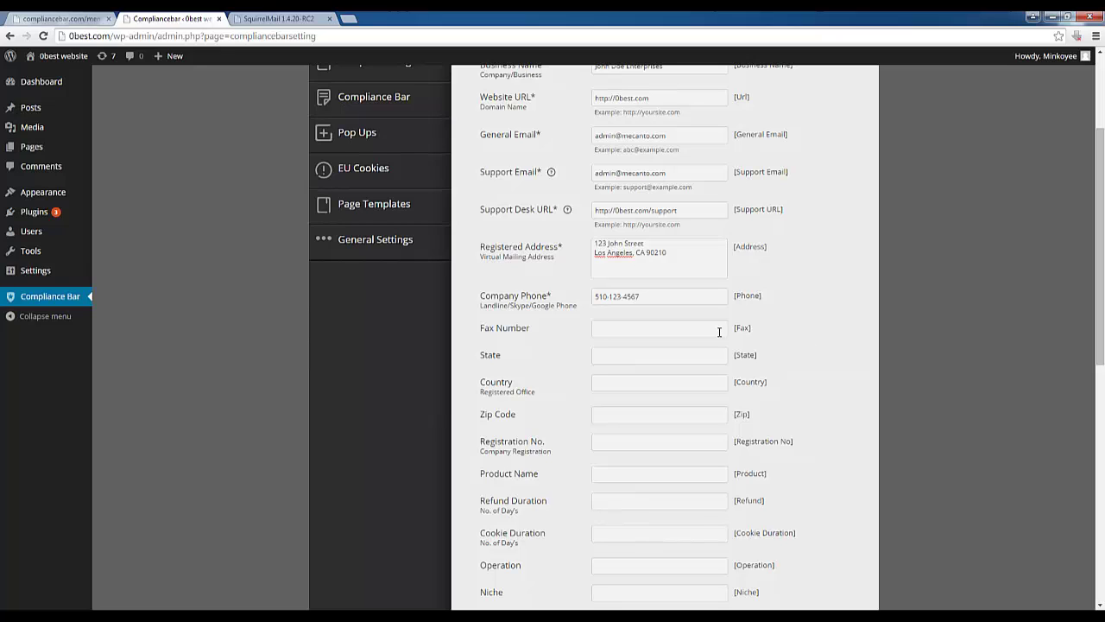
{"action": "scroll", "coordinate": [506, 487], "scroll_direction": "down", "scroll_amount": 1}
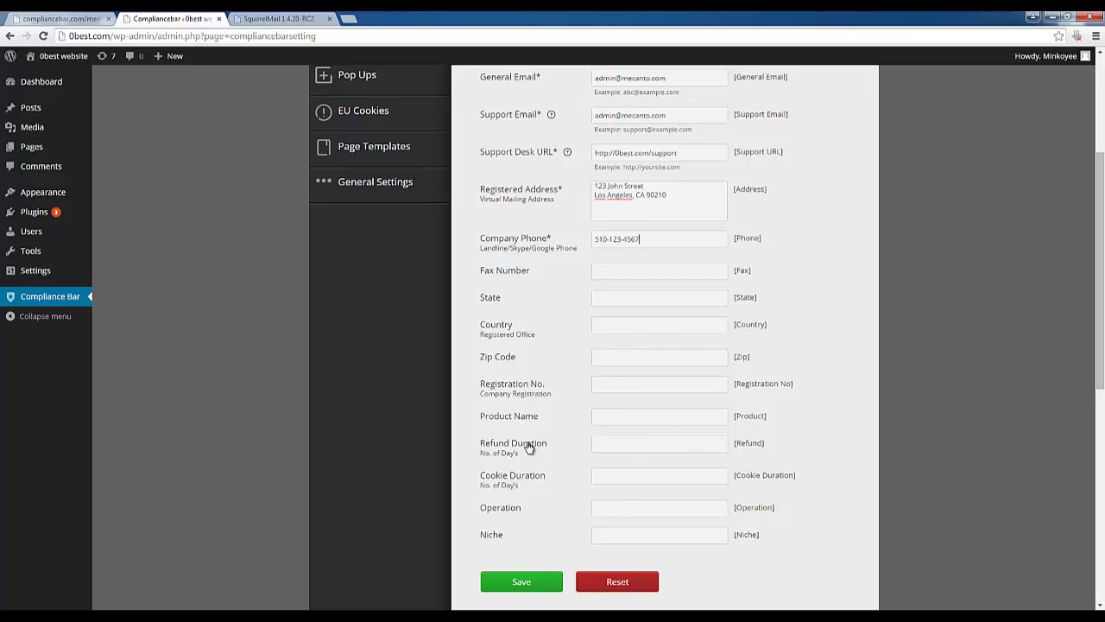
{"action": "left_click_drag", "start_coordinate": [482, 450], "coordinate": [520, 459]}
{"action": "left_click", "coordinate": [609, 447]}
{"action": "scroll", "coordinate": [475, 492], "scroll_direction": "up", "scroll_amount": 2}
{"action": "scroll", "coordinate": [407, 514], "scroll_direction": "down", "scroll_amount": 3}
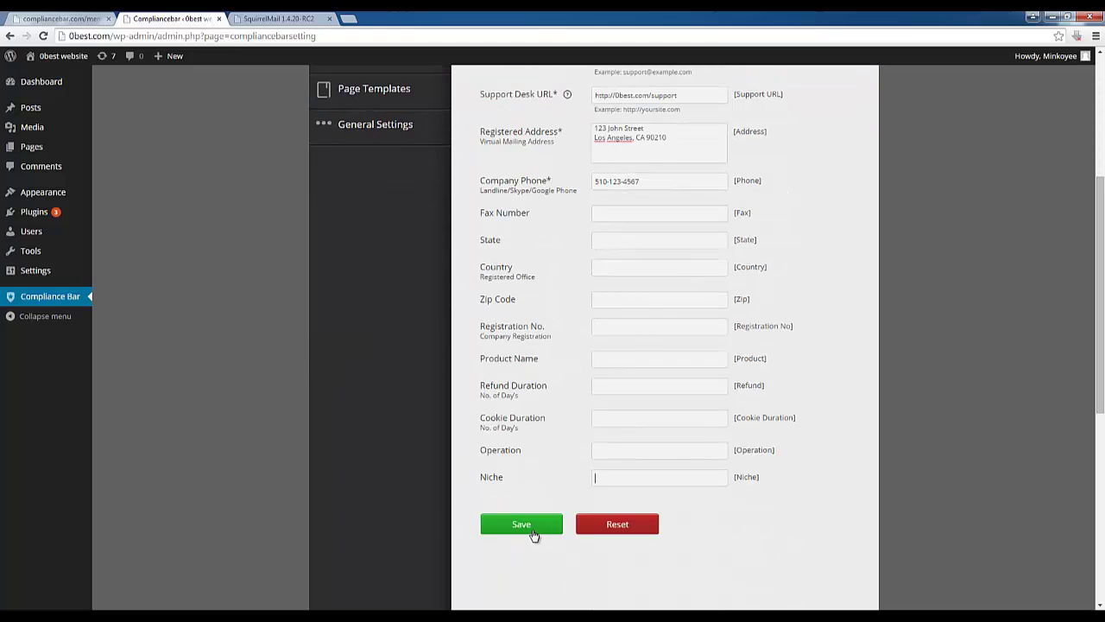
{"action": "left_click", "coordinate": [533, 531]}
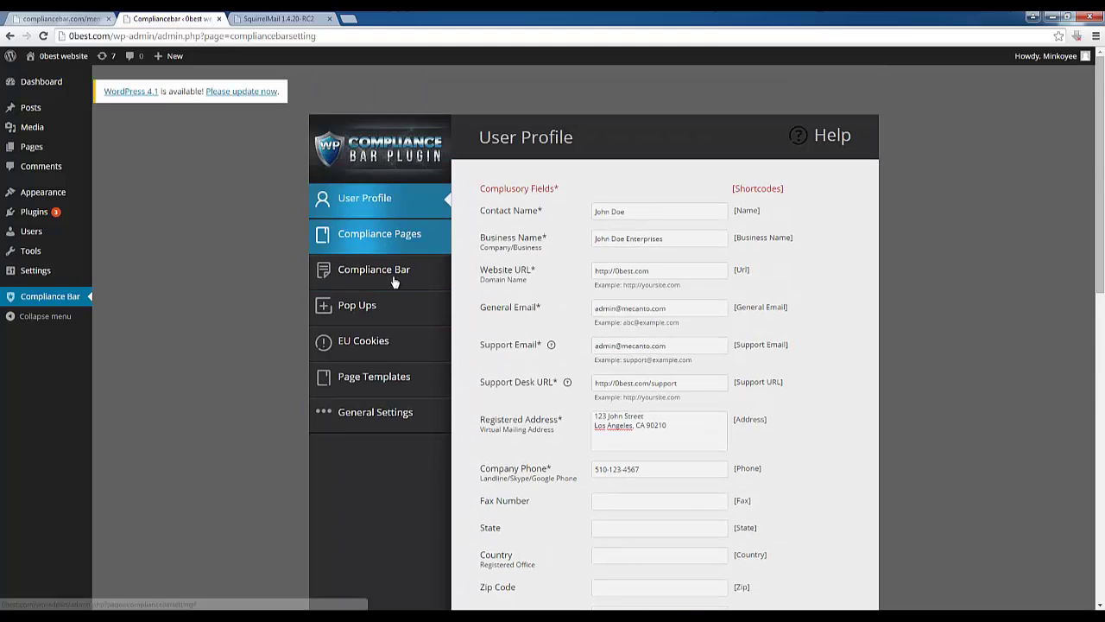
Open the Compliance Pages section and clear every Create checkbox with Uncheck All
{"action": "left_click", "coordinate": [377, 378]}
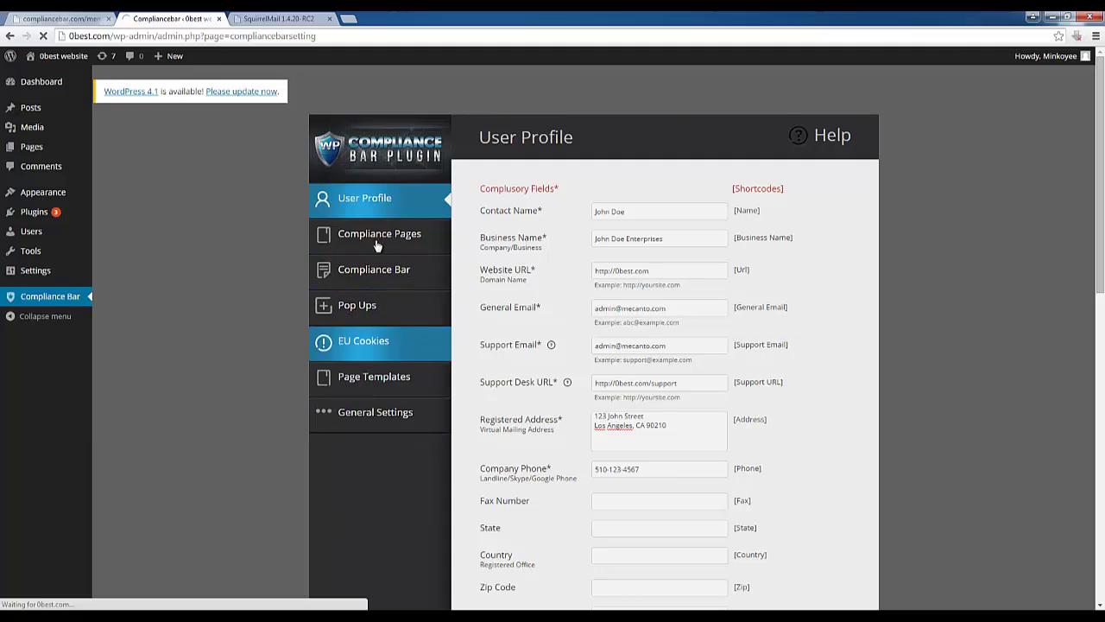
{"action": "scroll", "coordinate": [298, 389], "scroll_direction": "down", "scroll_amount": 3}
{"action": "scroll", "coordinate": [289, 392], "scroll_direction": "down", "scroll_amount": 2}
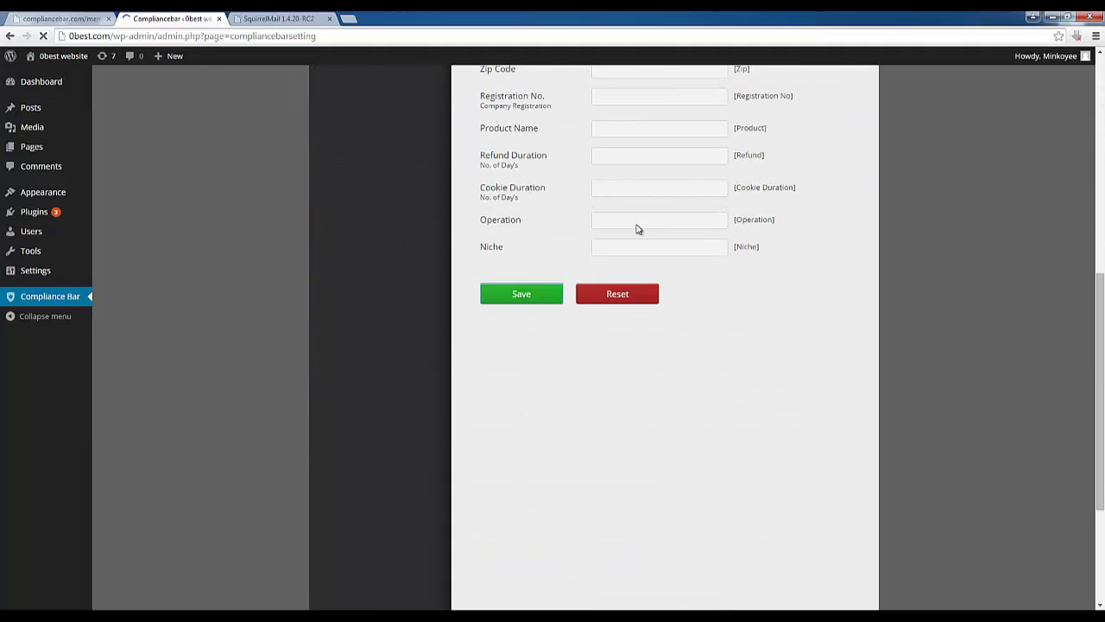
{"action": "scroll", "coordinate": [662, 268], "scroll_direction": "up", "scroll_amount": 5}
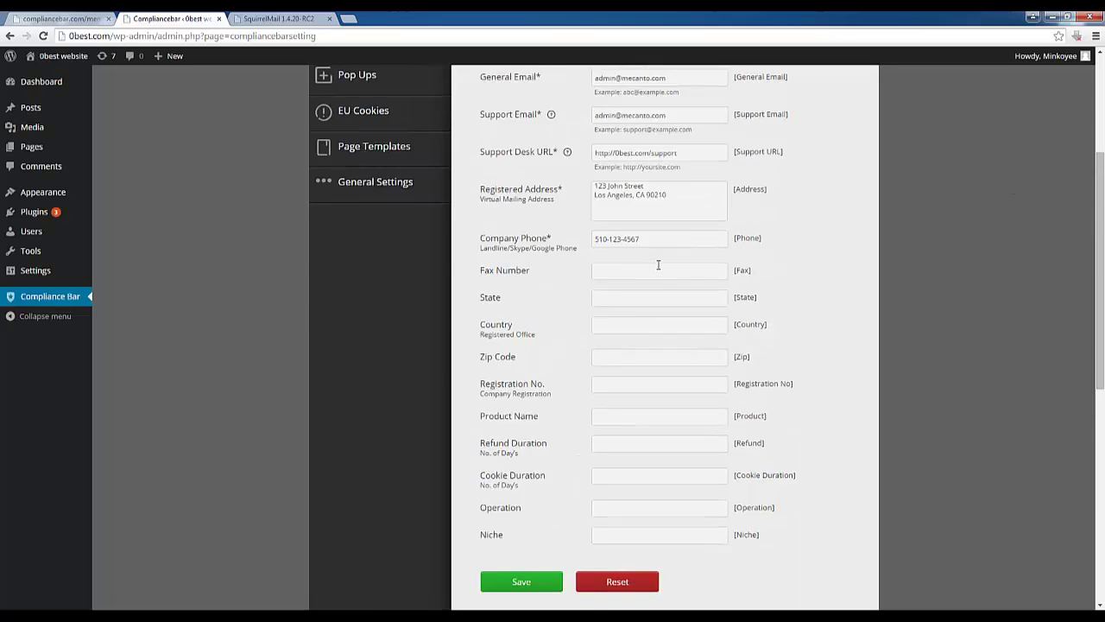
{"action": "left_click", "coordinate": [402, 178]}
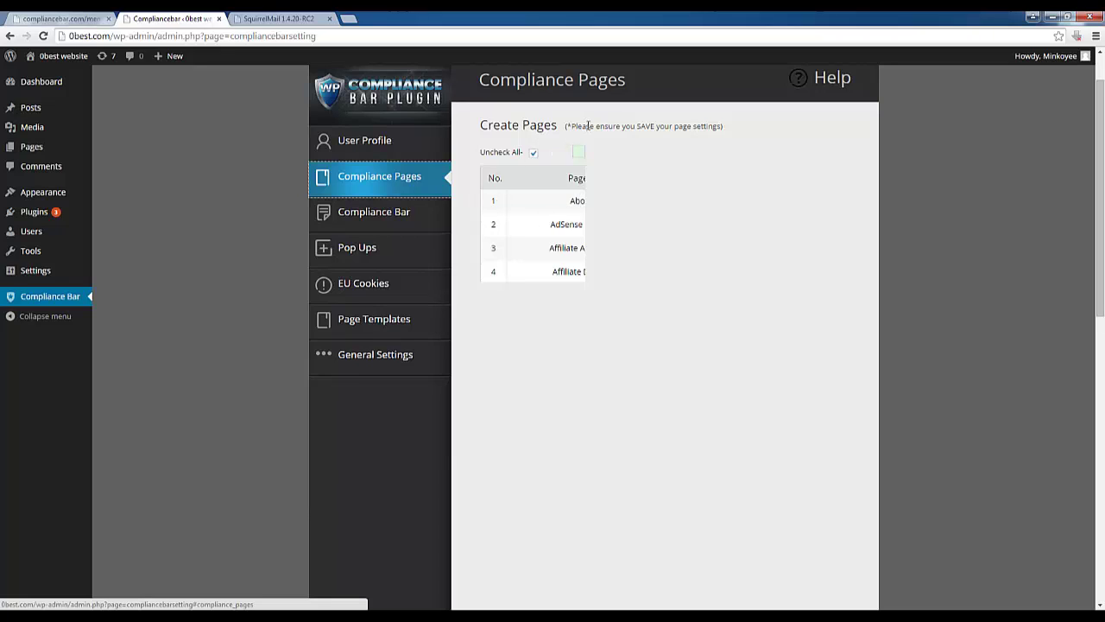
{"action": "left_click_drag", "start_coordinate": [550, 254], "coordinate": [656, 255]}
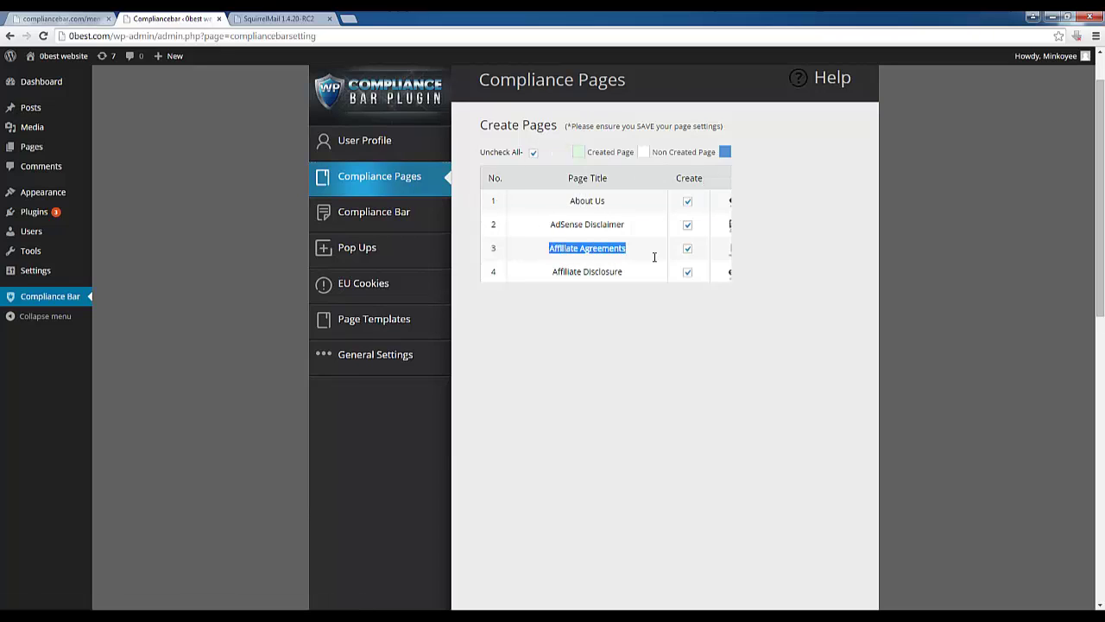
{"action": "left_click_drag", "start_coordinate": [551, 224], "coordinate": [973, 228]}
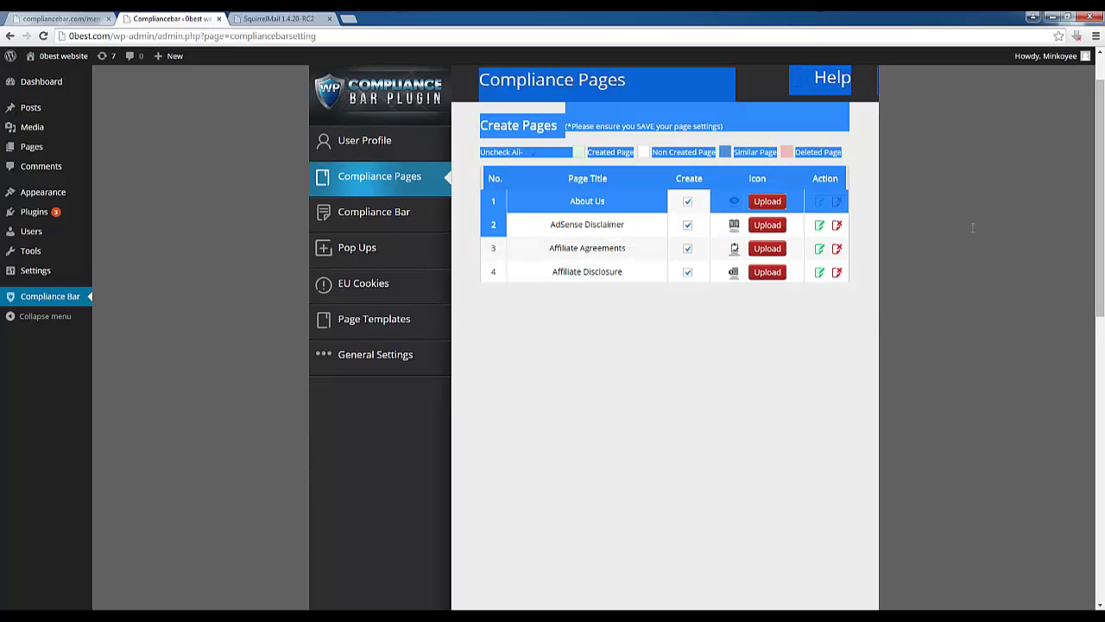
{"action": "left_click", "coordinate": [762, 338]}
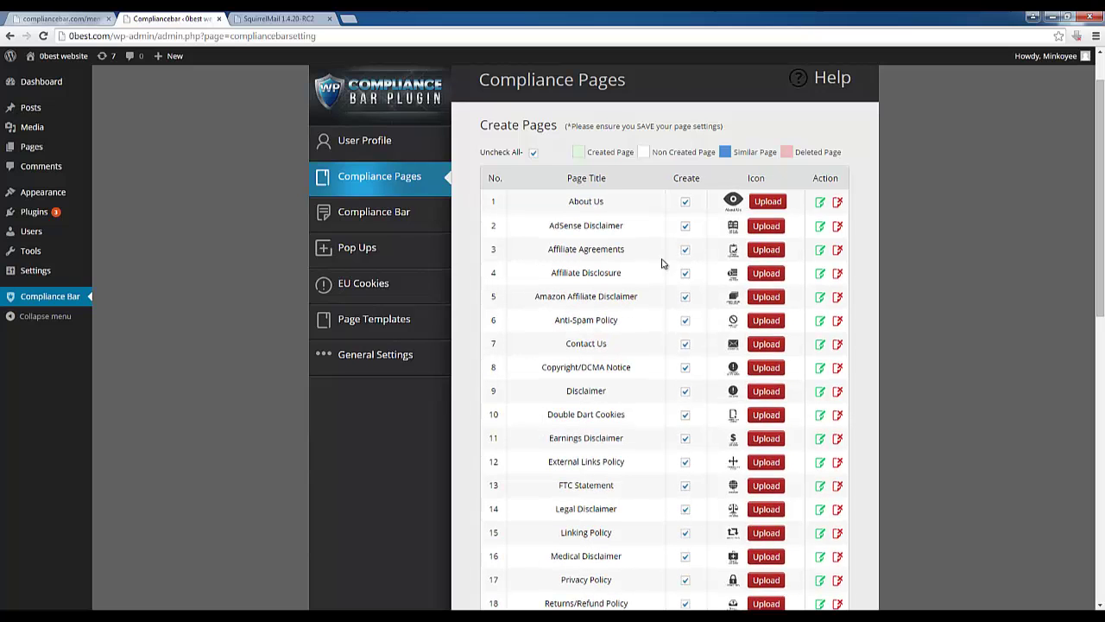
Review the 23 page templates to confirm none is marked for creation
{"action": "scroll", "coordinate": [642, 277], "scroll_direction": "down", "scroll_amount": 3}
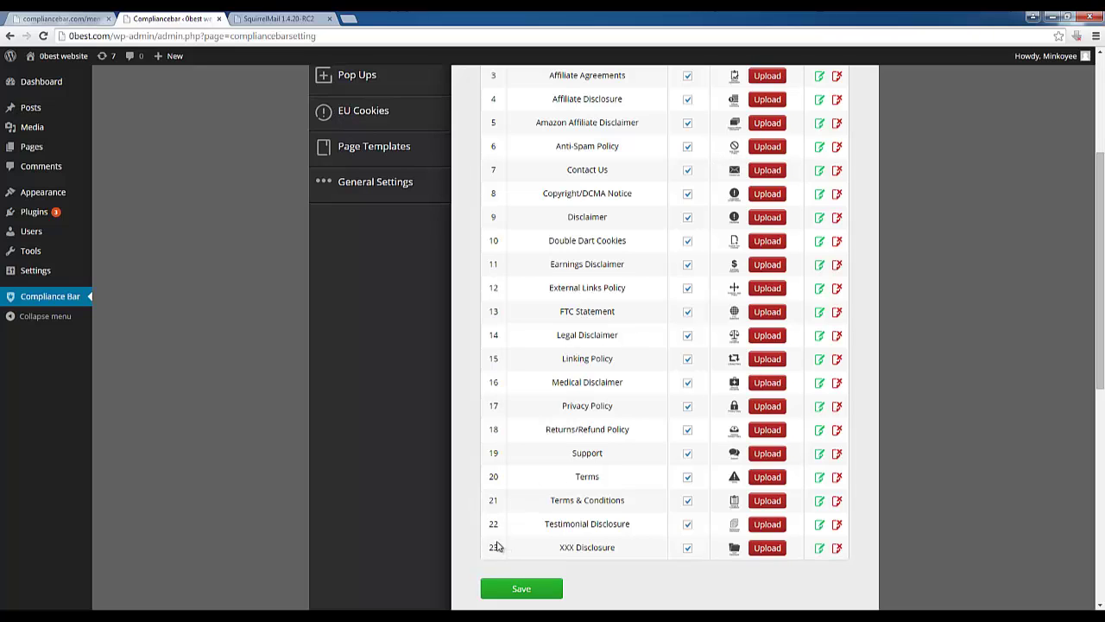
{"action": "scroll", "coordinate": [571, 333], "scroll_direction": "up", "scroll_amount": 1}
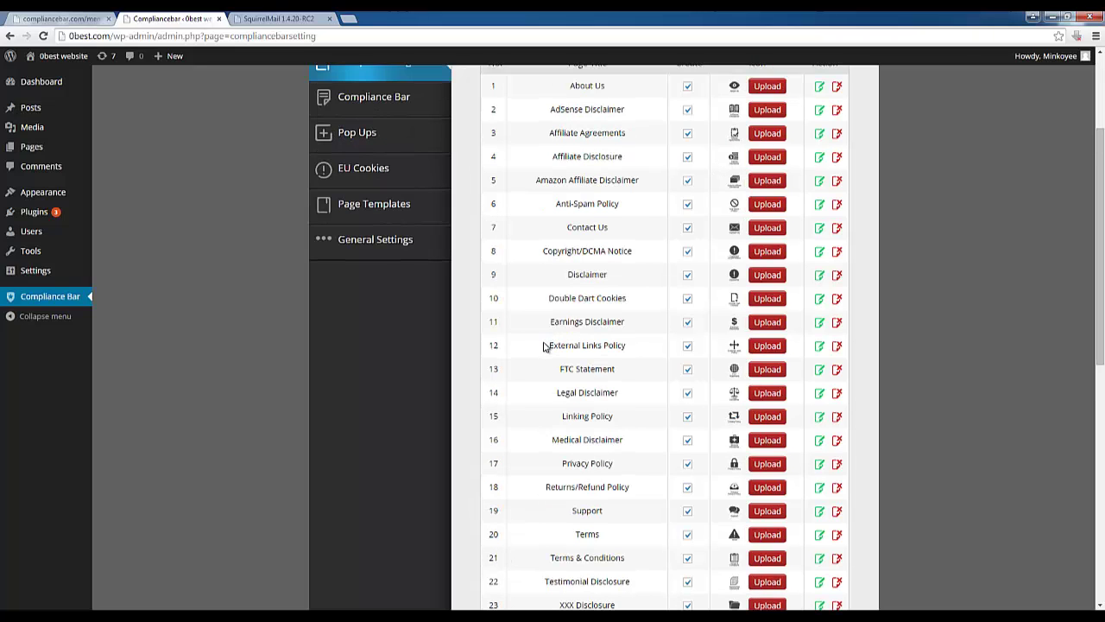
{"action": "scroll", "coordinate": [497, 332], "scroll_direction": "up", "scroll_amount": 3}
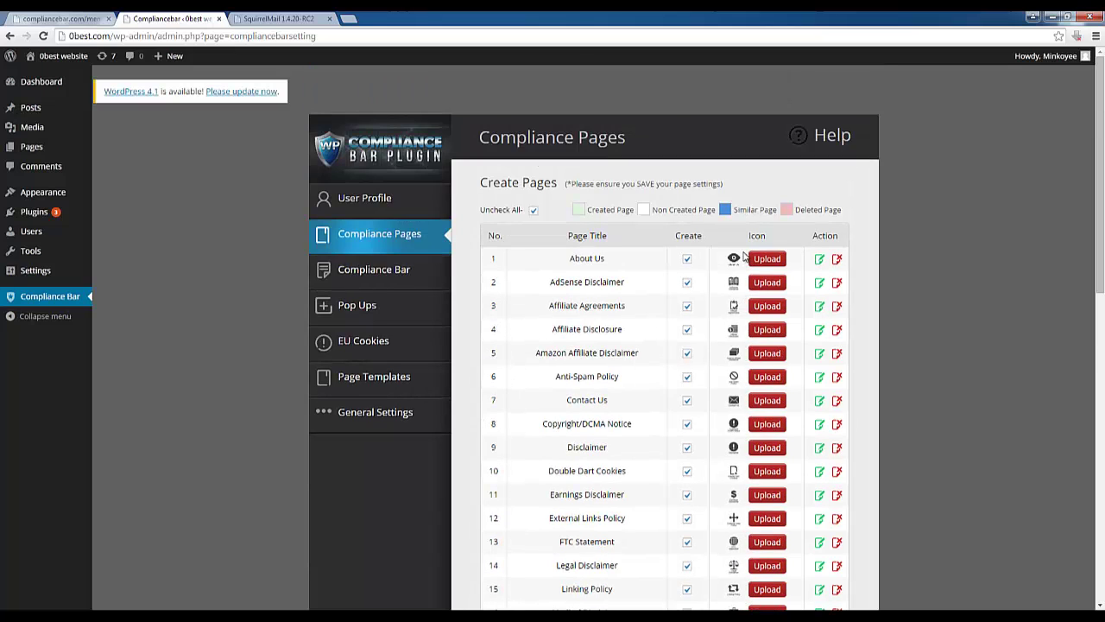
{"action": "scroll", "coordinate": [604, 390], "scroll_direction": "down", "scroll_amount": 5}
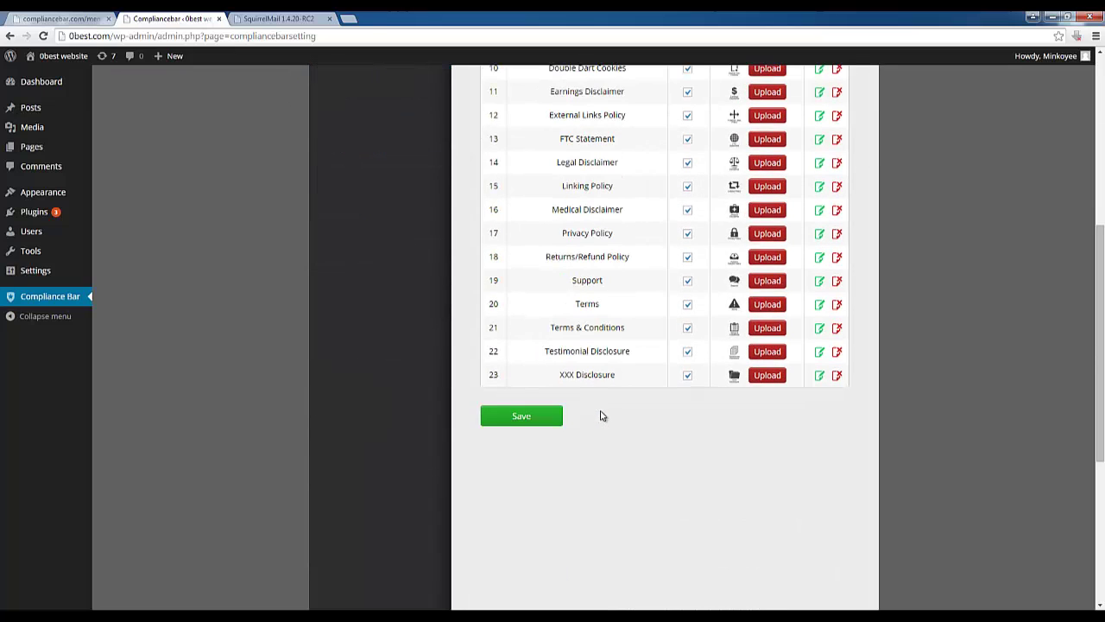
{"action": "scroll", "coordinate": [607, 403], "scroll_direction": "up", "scroll_amount": 3}
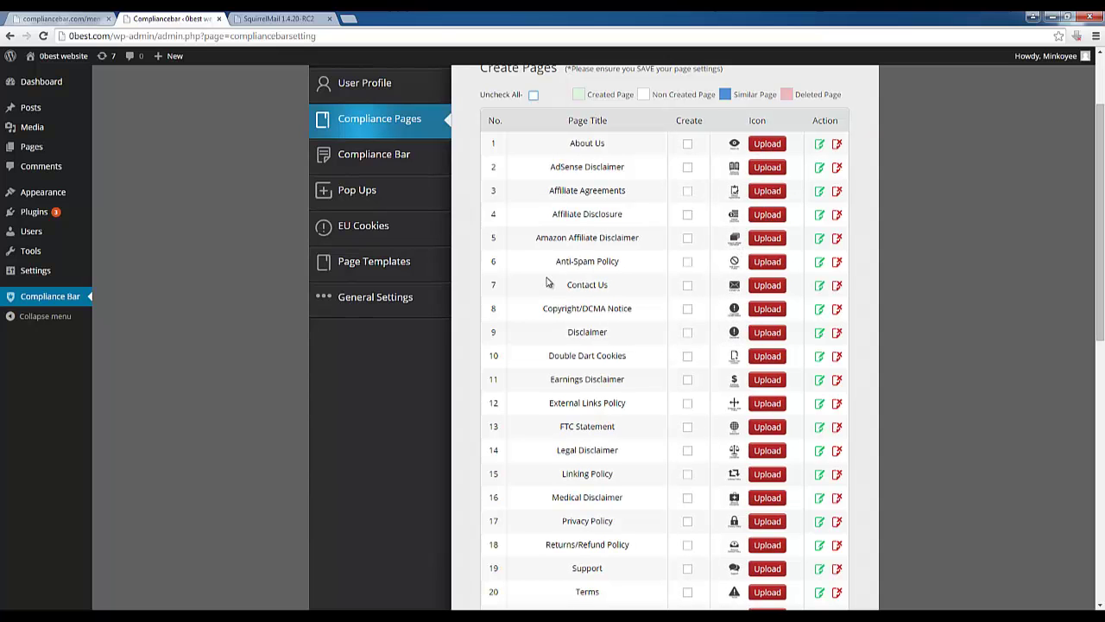
Tick Create for About Us, Contact Us, Privacy Policy and Terms & Conditions
{"action": "left_click", "coordinate": [688, 145]}
{"action": "left_click", "coordinate": [688, 286]}
{"action": "scroll", "coordinate": [615, 414], "scroll_direction": "down", "scroll_amount": 1}
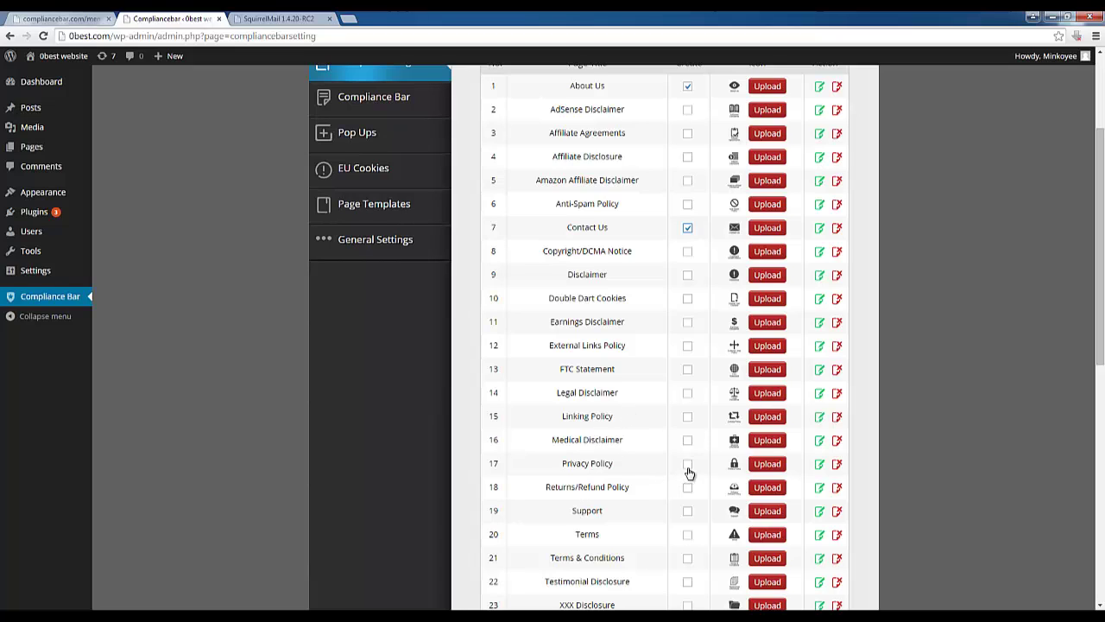
{"action": "left_click", "coordinate": [688, 467]}
{"action": "scroll", "coordinate": [624, 492], "scroll_direction": "down", "scroll_amount": 1}
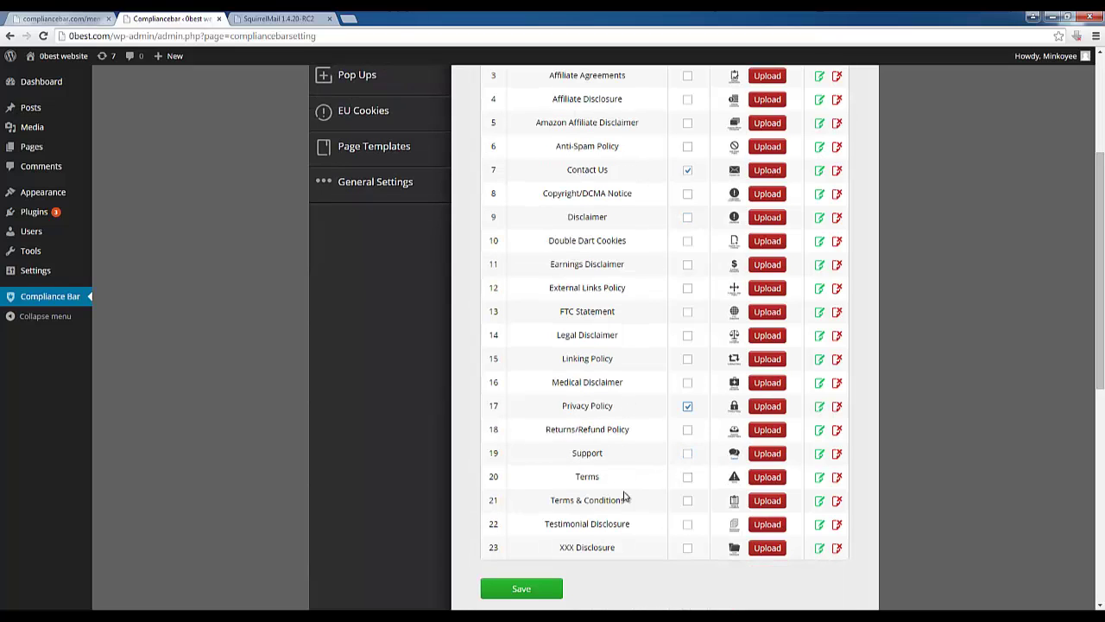
{"action": "left_click", "coordinate": [688, 503]}
Tick Create for Disclaimer and Earnings Disclaimer as well, then save the page selection
{"action": "left_click", "coordinate": [688, 217]}
{"action": "scroll", "coordinate": [639, 264], "scroll_direction": "up", "scroll_amount": 1}
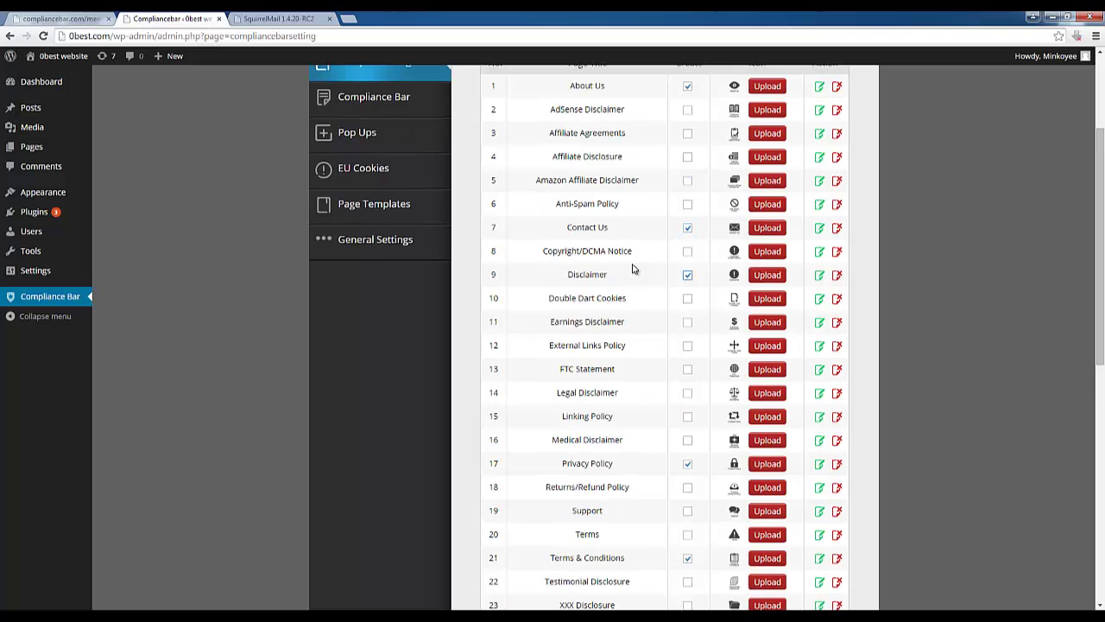
{"action": "left_click", "coordinate": [689, 324]}
{"action": "scroll", "coordinate": [696, 348], "scroll_direction": "down", "scroll_amount": 1}
{"action": "scroll", "coordinate": [700, 342], "scroll_direction": "up", "scroll_amount": 1}
{"action": "scroll", "coordinate": [709, 322], "scroll_direction": "down", "scroll_amount": 2}
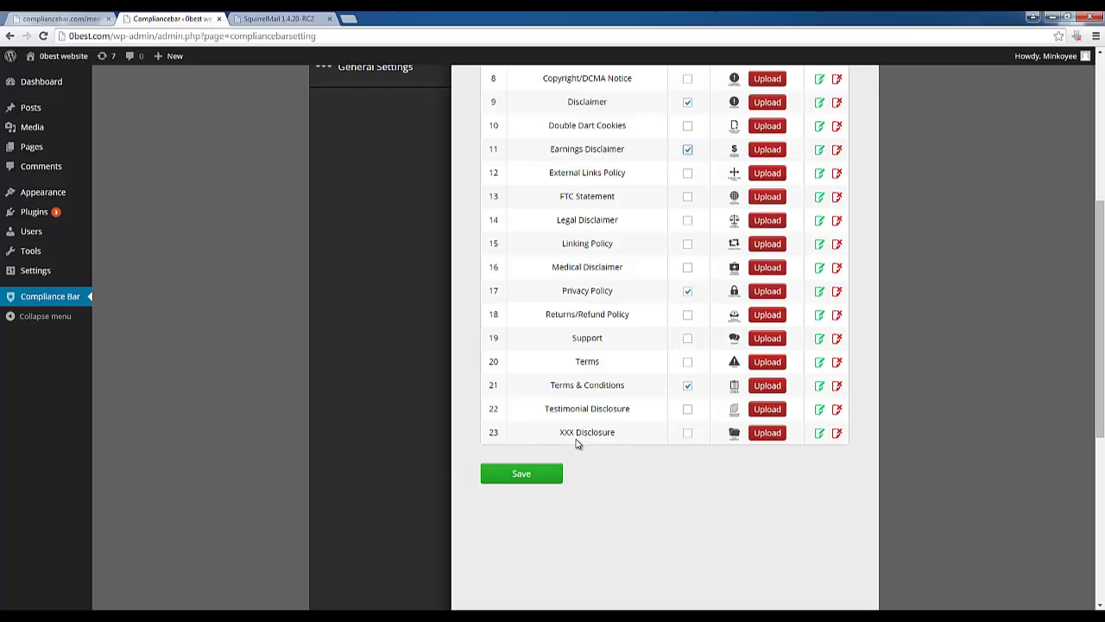
{"action": "left_click", "coordinate": [531, 480]}
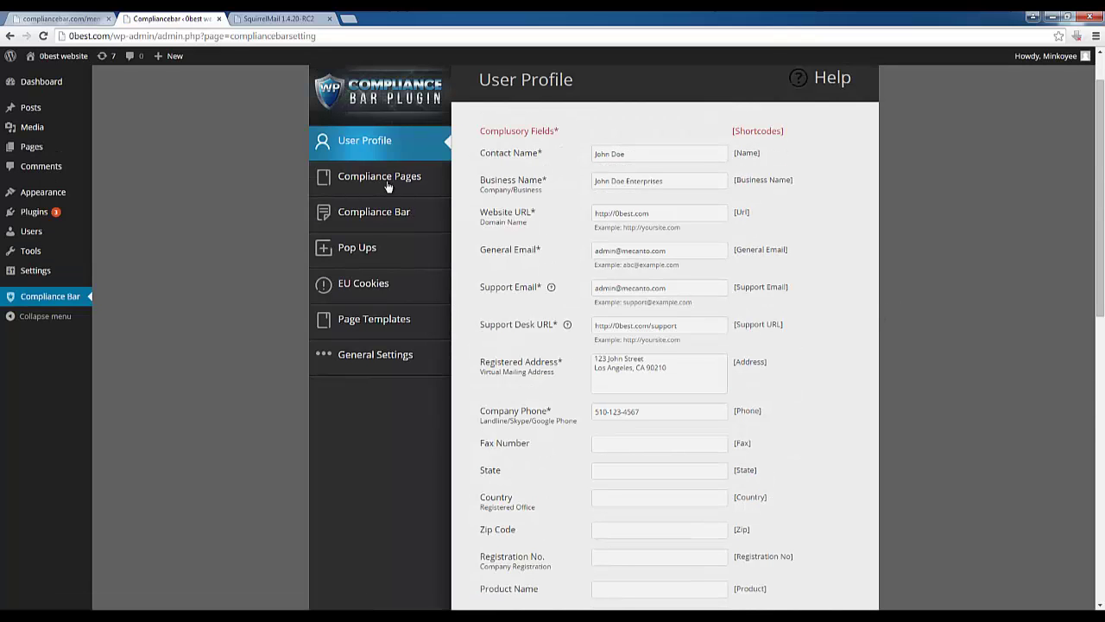
Open the generated About Us page from Compliance Pages in the editor, then go back to the settings
{"action": "left_click", "coordinate": [387, 179]}
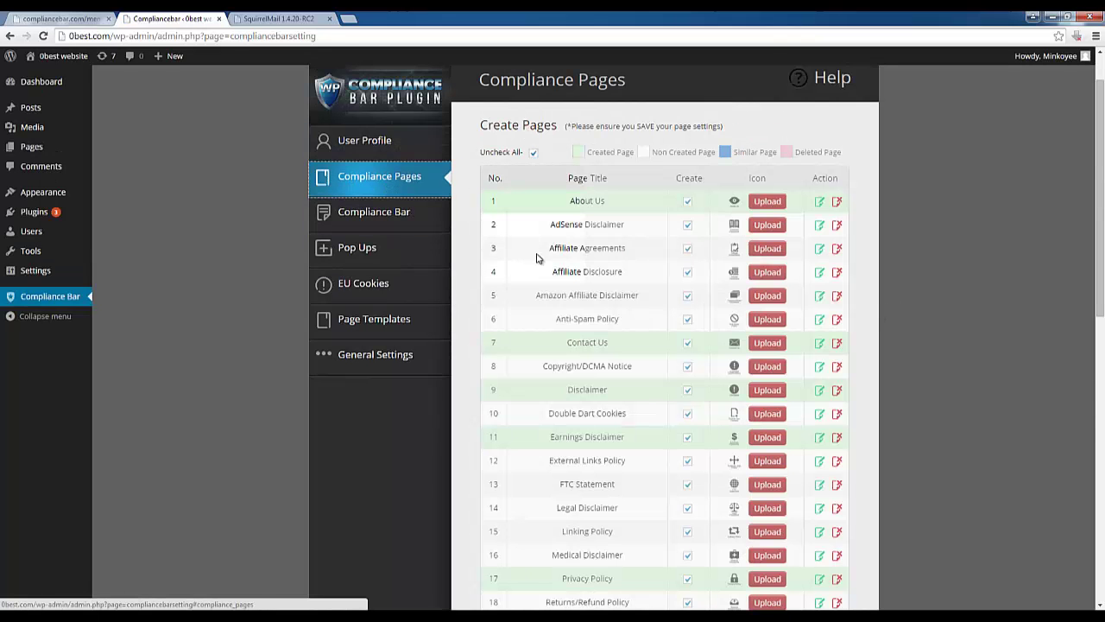
{"action": "left_click", "coordinate": [821, 205]}
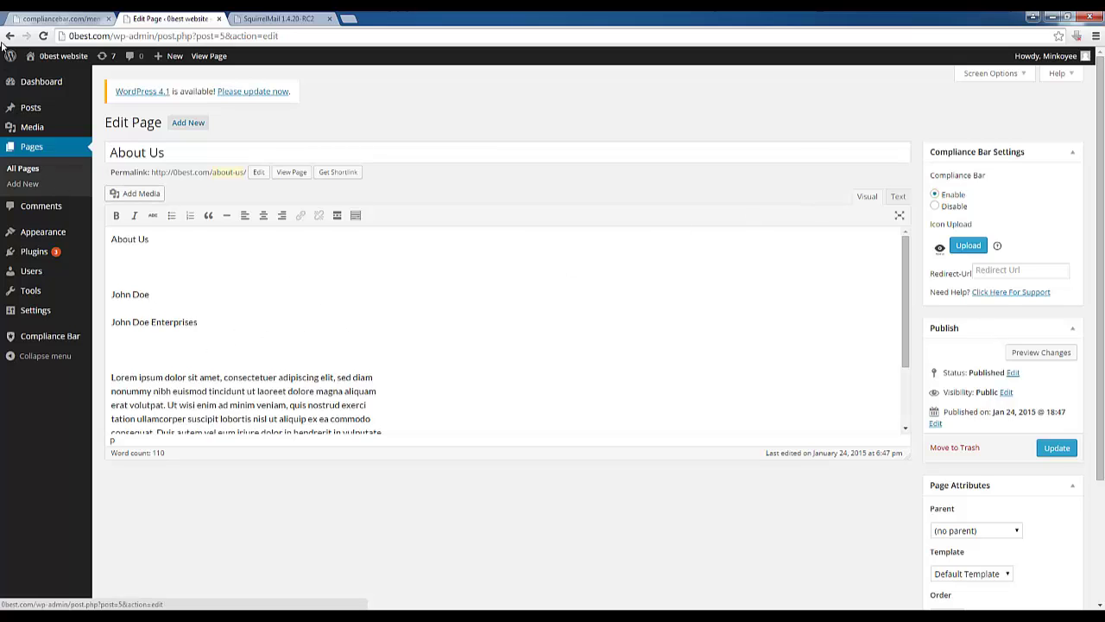
{"action": "left_click", "coordinate": [9, 36]}
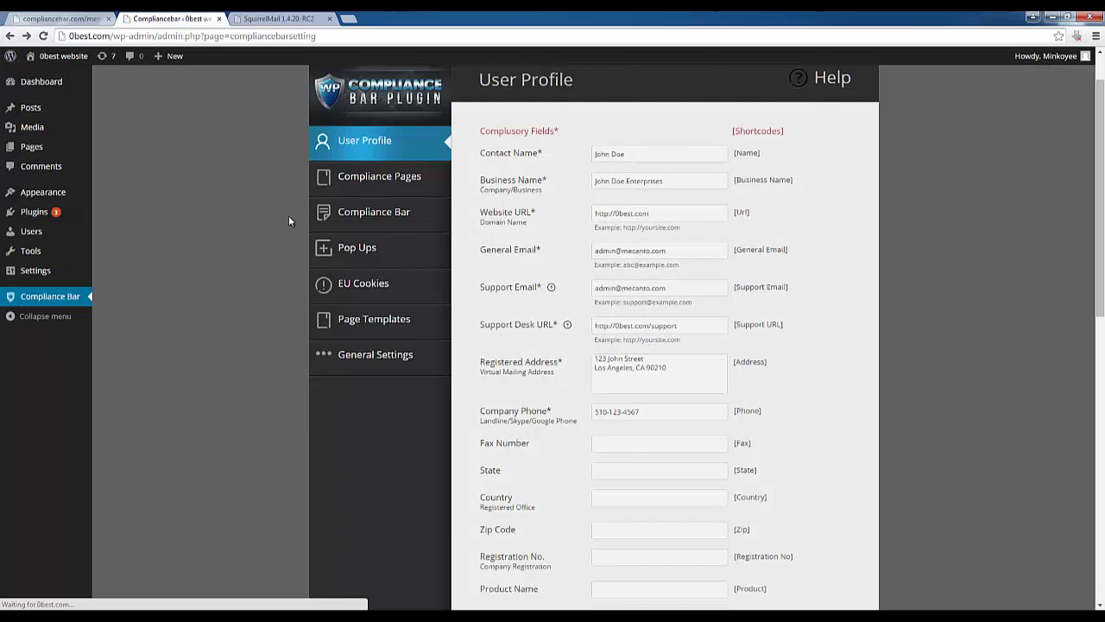
Open the Compliance Bar tab's Create Bar form, with a blank name and no pages selected
{"action": "left_click", "coordinate": [391, 220]}
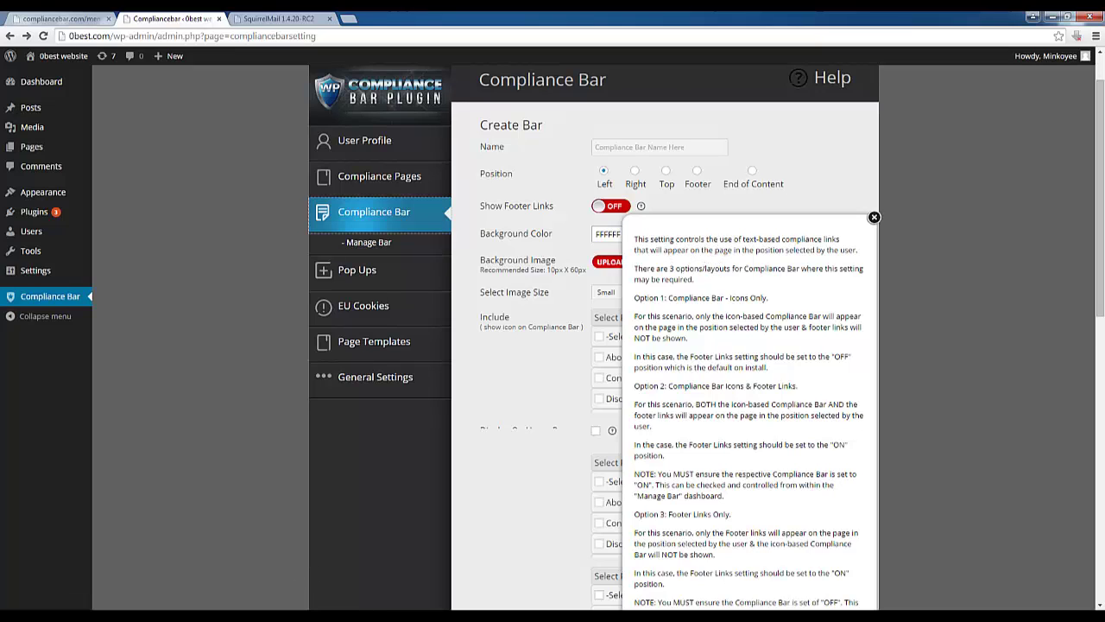
{"action": "left_click", "coordinate": [294, 616]}
{"action": "left_click", "coordinate": [239, 537]}
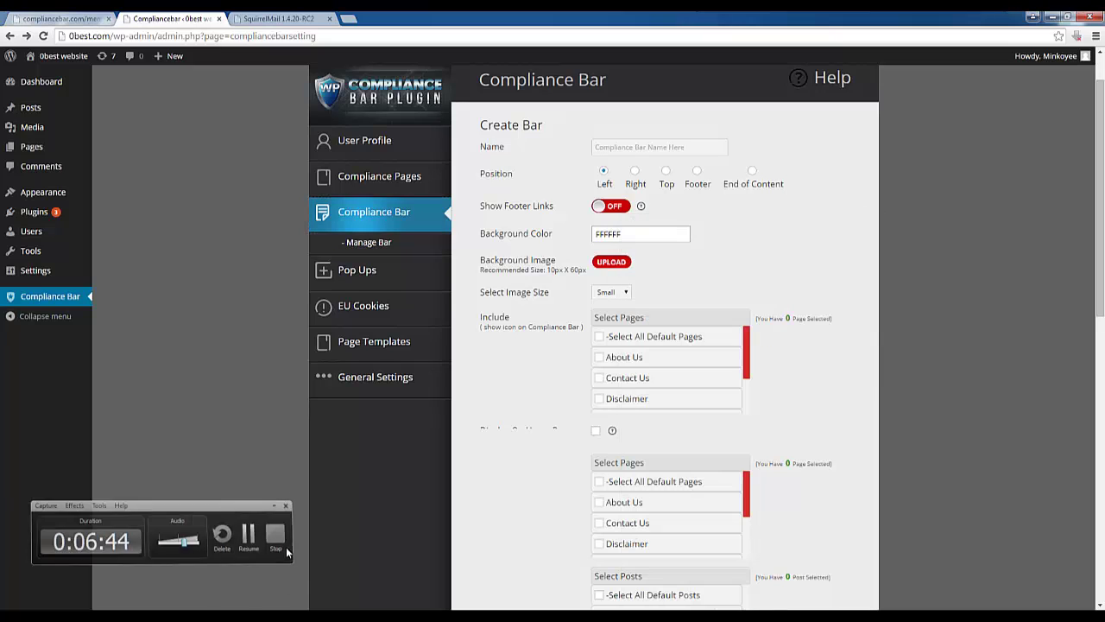
{"action": "left_click", "coordinate": [286, 547]}
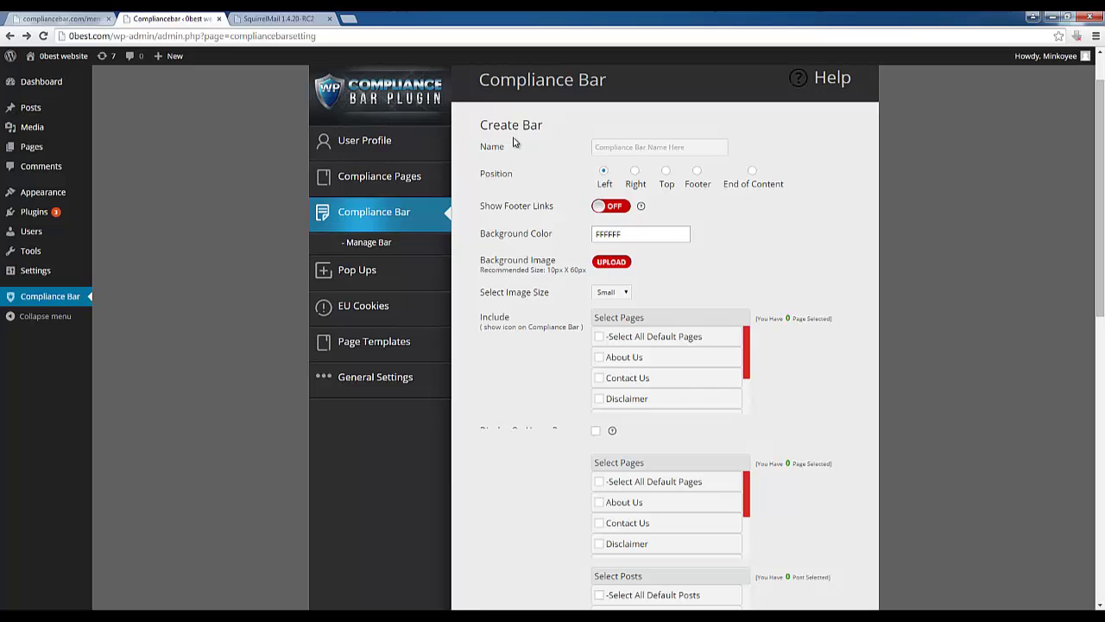
{"action": "left_click_drag", "start_coordinate": [480, 127], "coordinate": [583, 610]}
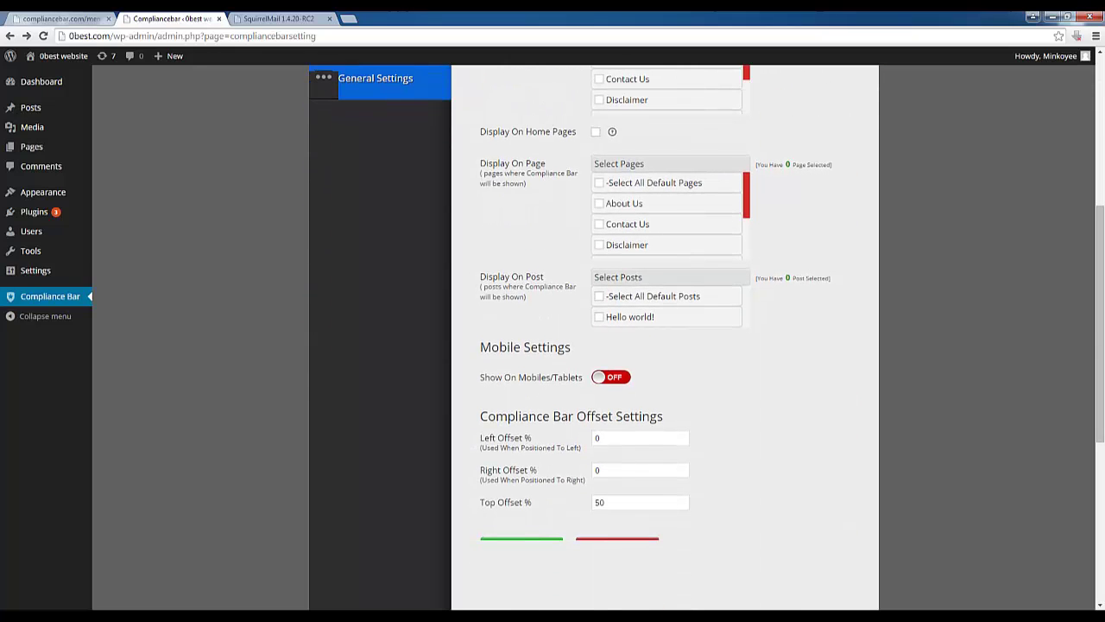
{"action": "left_click", "coordinate": [905, 439]}
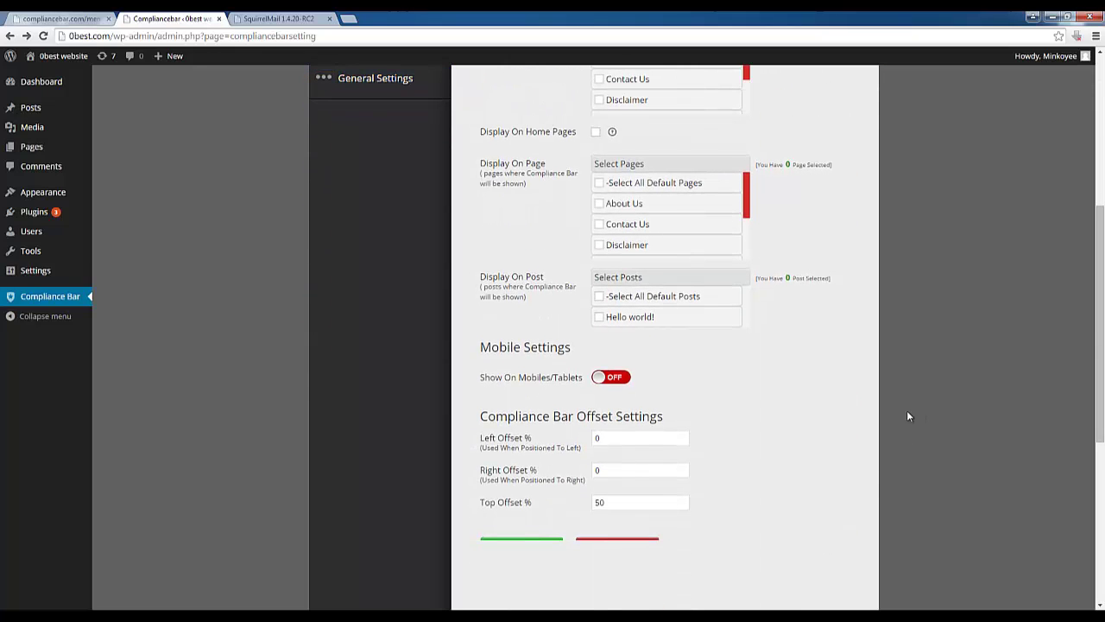
{"action": "left_click_drag", "start_coordinate": [800, 443], "coordinate": [844, 598]}
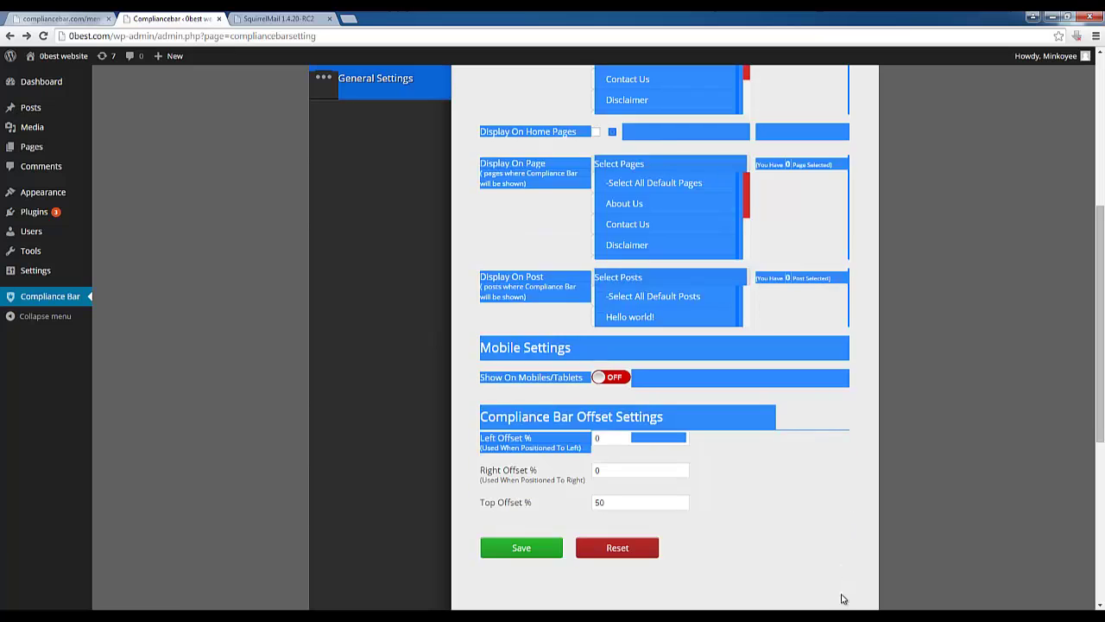
{"action": "left_click", "coordinate": [922, 487]}
{"action": "scroll", "coordinate": [907, 487], "scroll_direction": "up", "scroll_amount": 3}
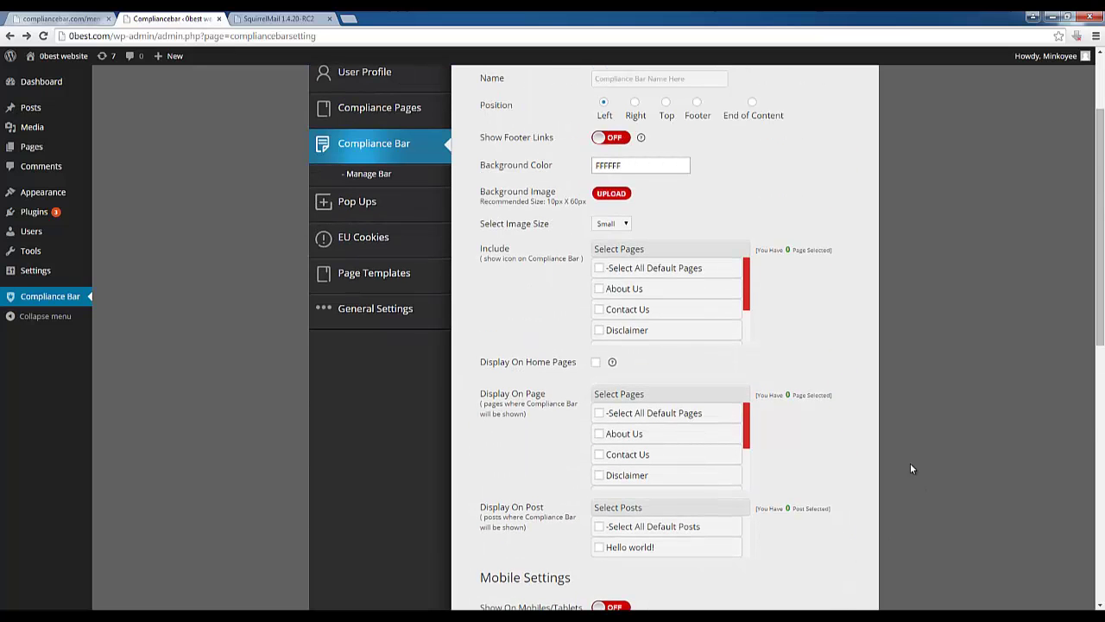
{"action": "scroll", "coordinate": [791, 436], "scroll_direction": "up", "scroll_amount": 1}
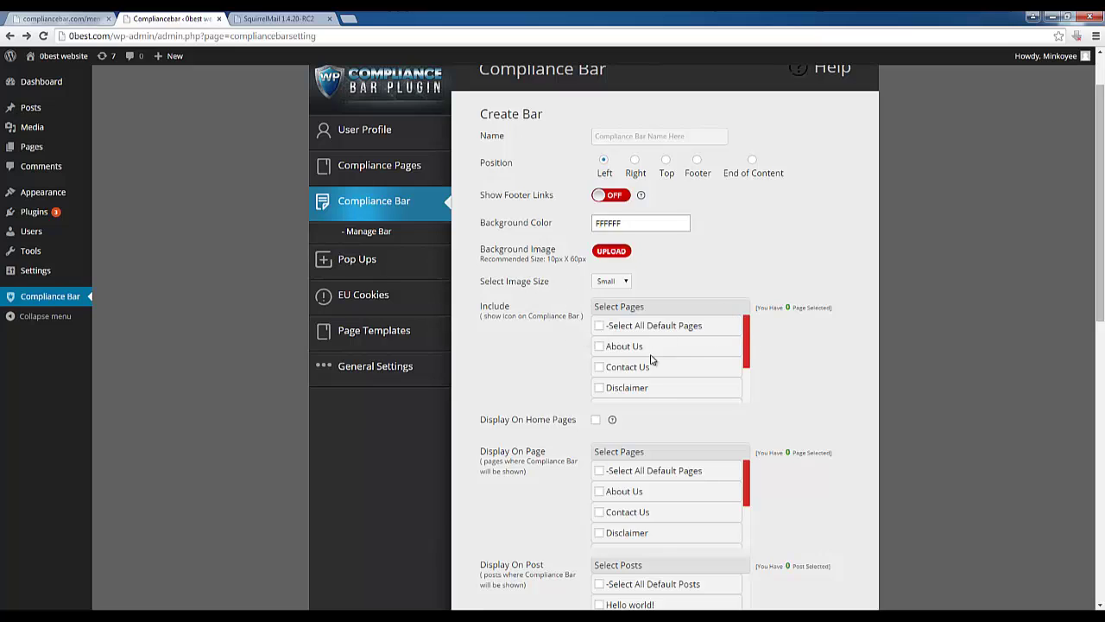
Include all default pages, show the bar on the home page, and name it Default
{"action": "scroll", "coordinate": [749, 388], "scroll_direction": "down", "scroll_amount": 3}
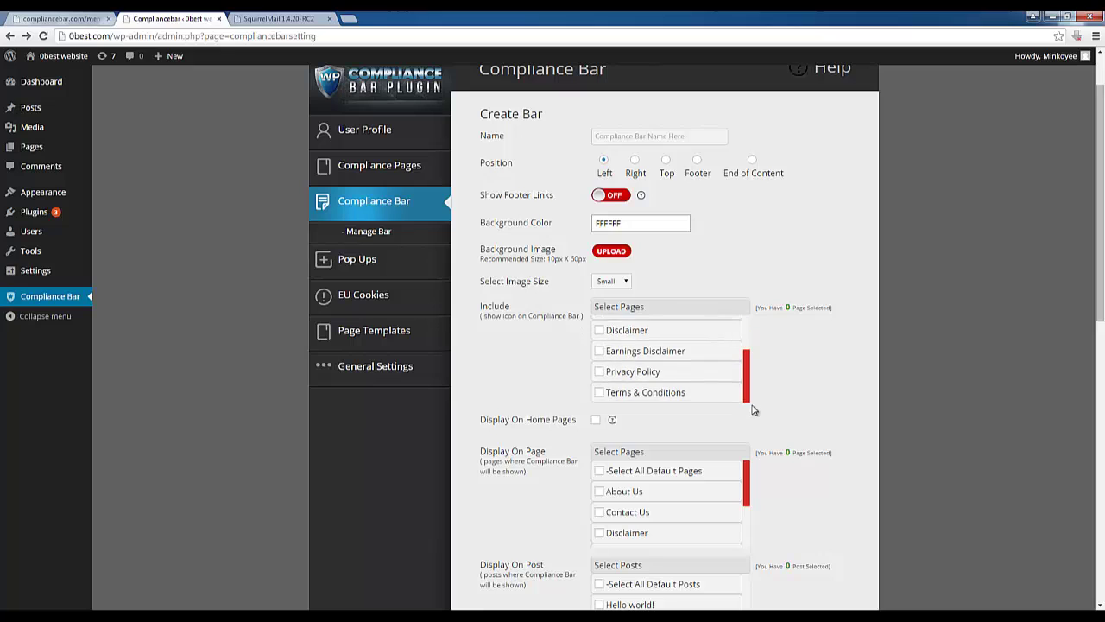
{"action": "scroll", "coordinate": [748, 345], "scroll_direction": "up", "scroll_amount": 3}
{"action": "scroll", "coordinate": [748, 346], "scroll_direction": "down", "scroll_amount": 3}
{"action": "scroll", "coordinate": [739, 343], "scroll_direction": "up", "scroll_amount": 3}
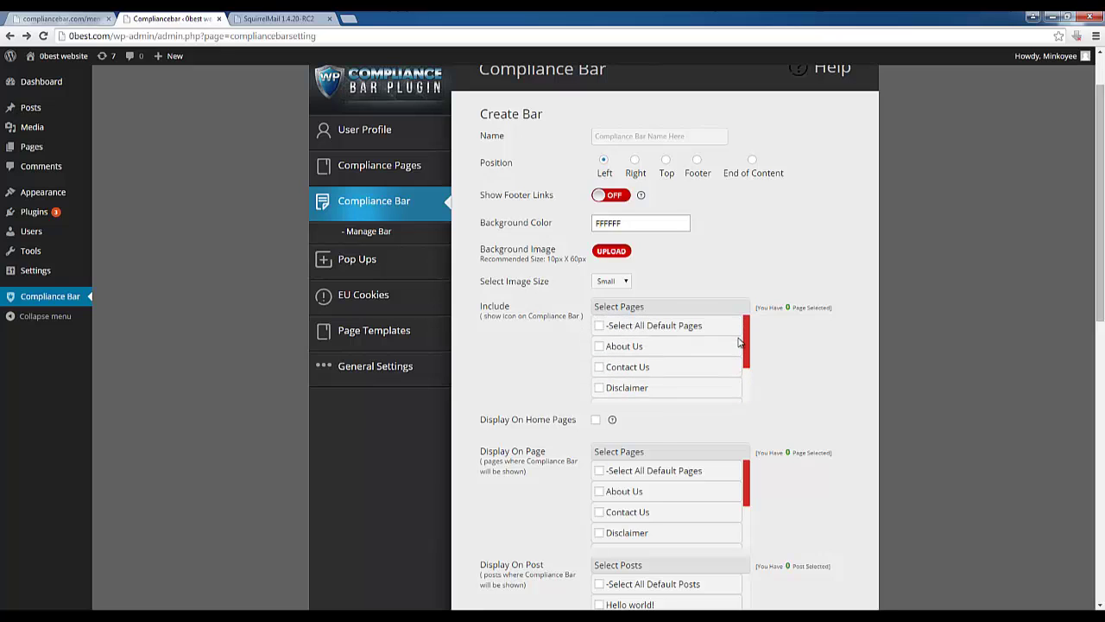
{"action": "left_click", "coordinate": [600, 326]}
{"action": "left_click", "coordinate": [597, 421]}
{"action": "left_click", "coordinate": [625, 140]}
{"action": "type", "text": "Default"}
Place the bar in the Footer and display it on all pages
{"action": "left_click", "coordinate": [752, 160]}
{"action": "left_click", "coordinate": [696, 161]}
{"action": "scroll", "coordinate": [680, 266], "scroll_direction": "down", "scroll_amount": 1}
{"action": "scroll", "coordinate": [648, 270], "scroll_direction": "down", "scroll_amount": 2}
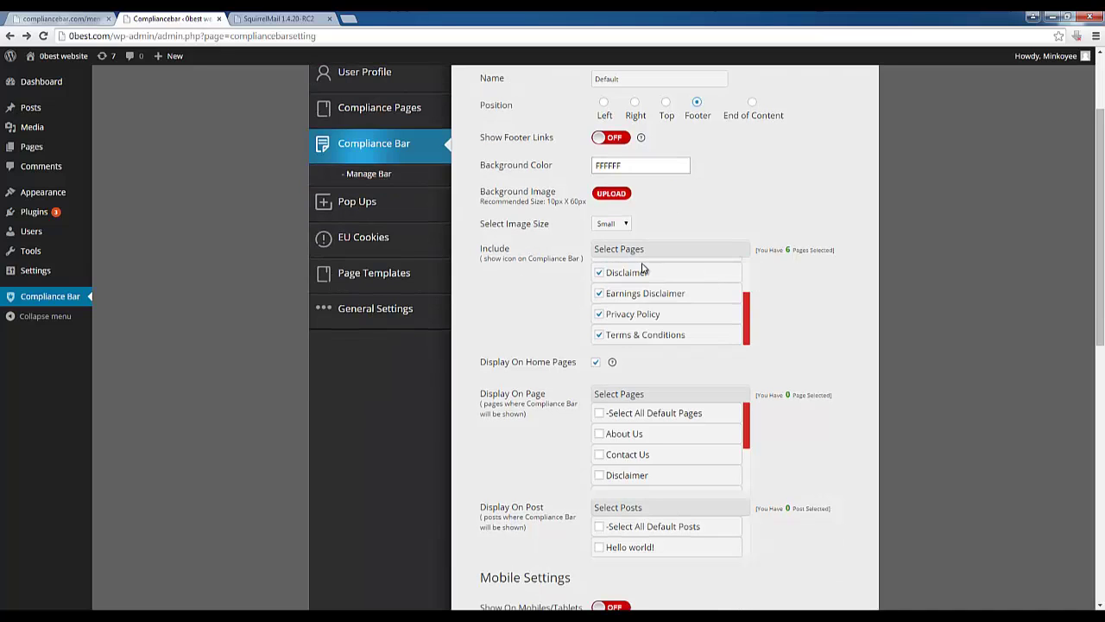
{"action": "scroll", "coordinate": [535, 402], "scroll_direction": "down", "scroll_amount": 1}
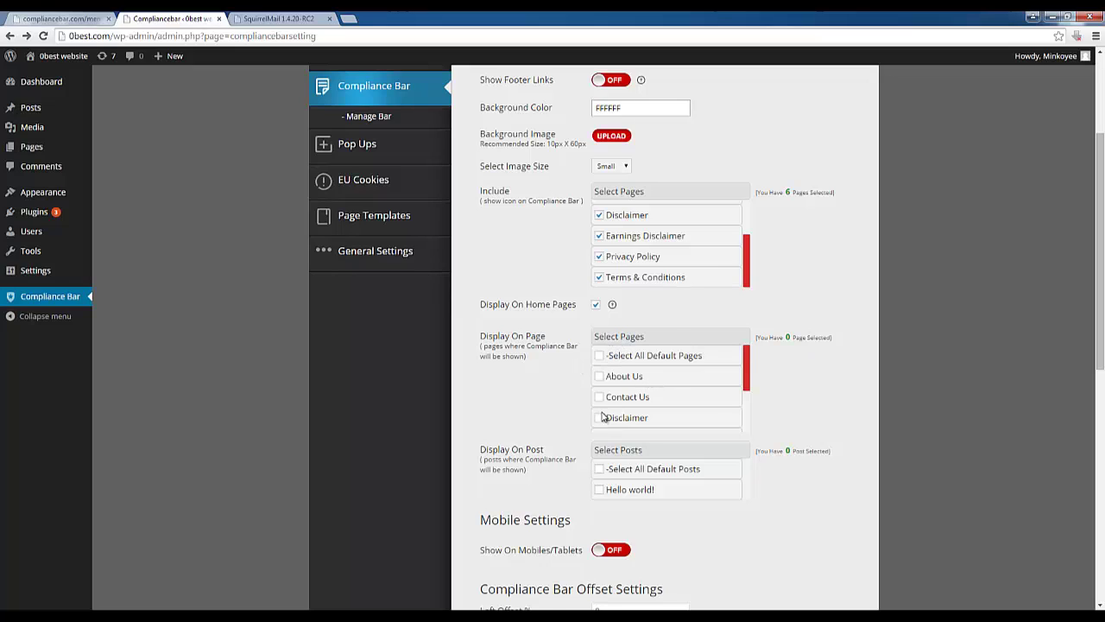
{"action": "scroll", "coordinate": [553, 407], "scroll_direction": "down", "scroll_amount": 2}
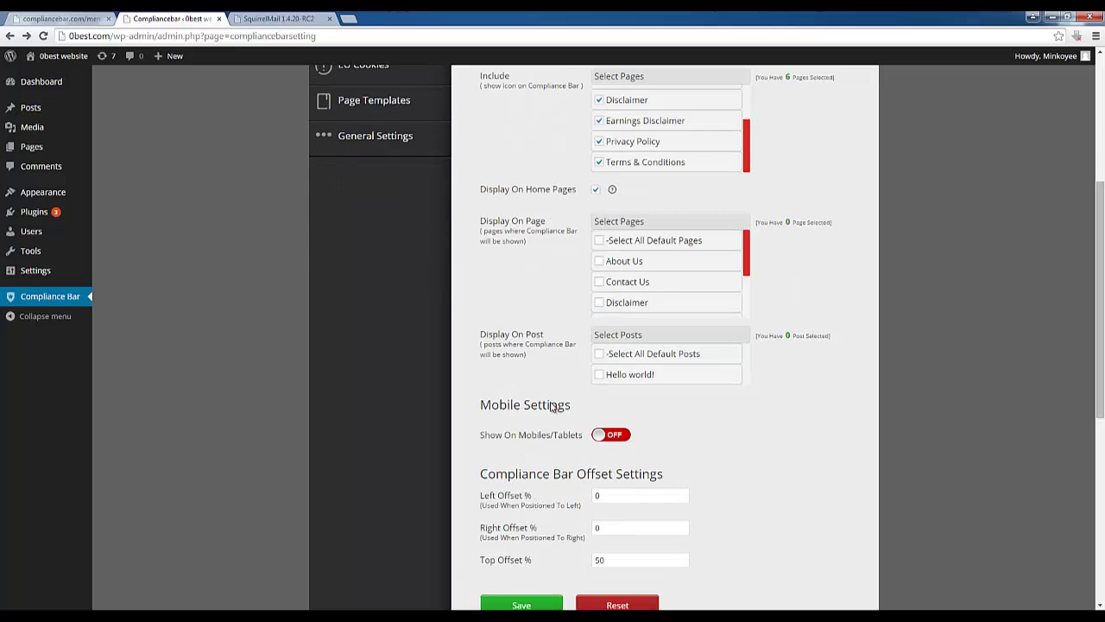
{"action": "left_click", "coordinate": [599, 261]}
{"action": "left_click", "coordinate": [599, 241]}
{"action": "scroll", "coordinate": [628, 261], "scroll_direction": "down", "scroll_amount": 3}
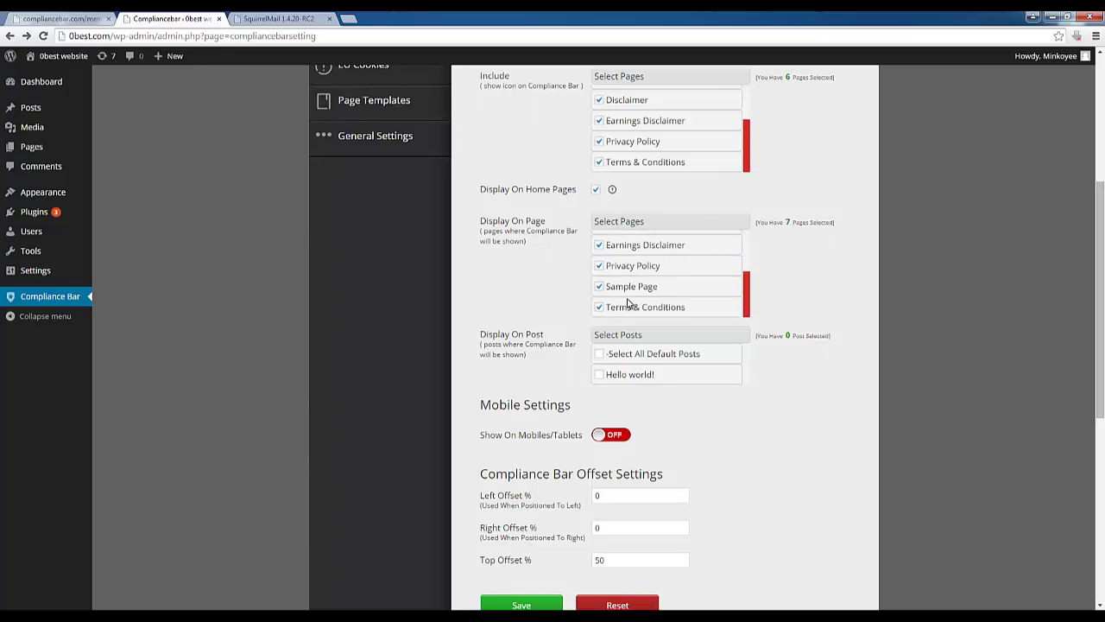
{"action": "scroll", "coordinate": [553, 308], "scroll_direction": "down", "scroll_amount": 1}
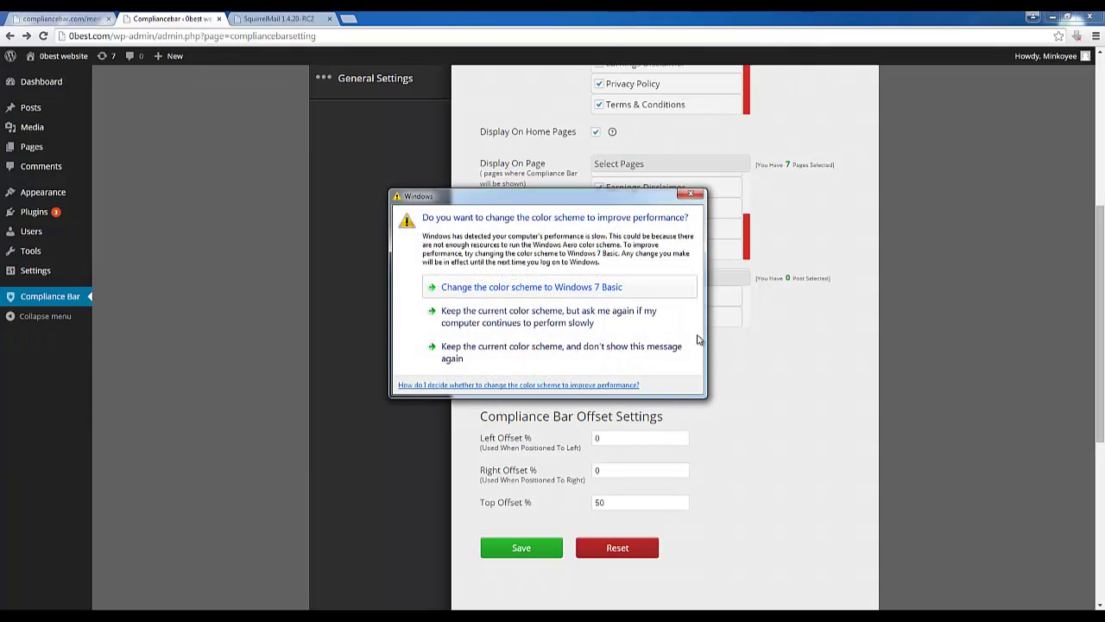
{"action": "left_click", "coordinate": [691, 195]}
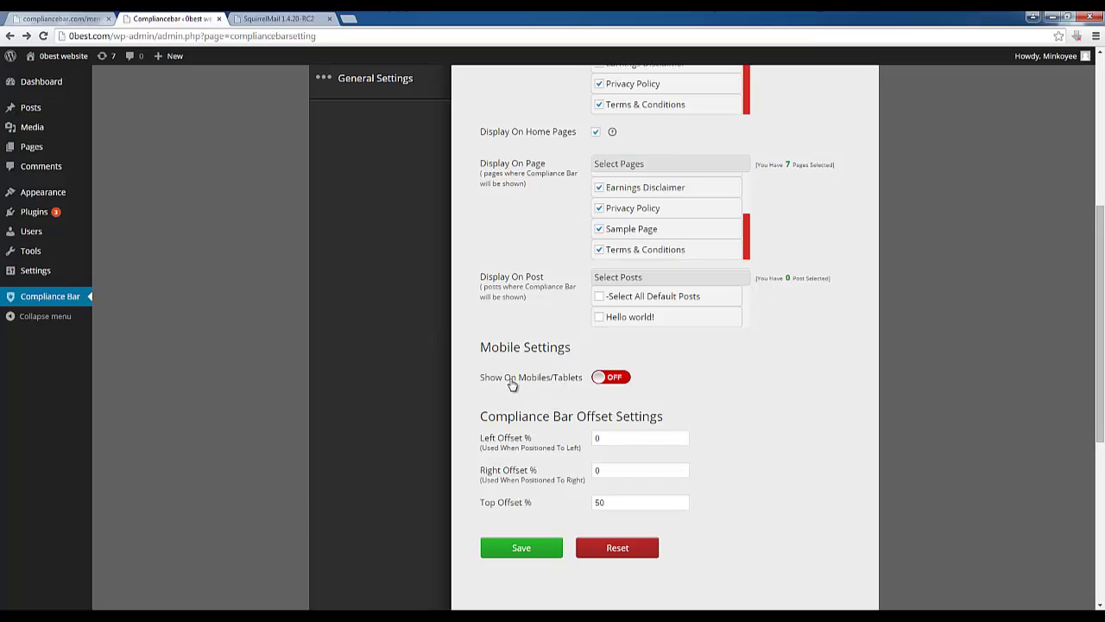
Show the bar on mobiles for all pages except About Us and Contact Us, and save it
{"action": "left_click", "coordinate": [615, 380]}
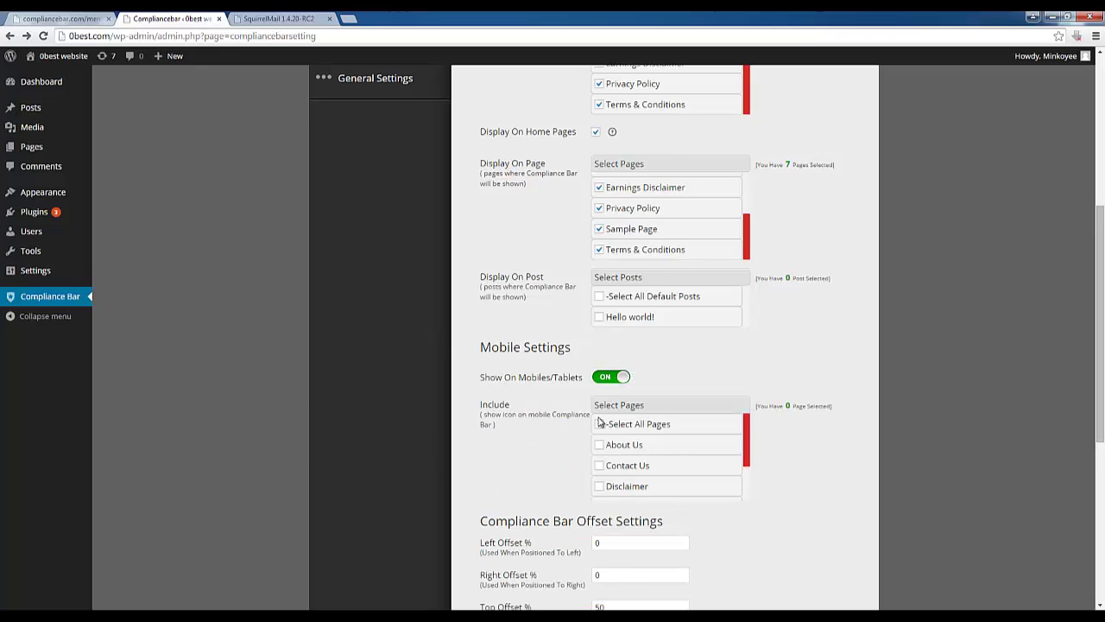
{"action": "left_click", "coordinate": [599, 426]}
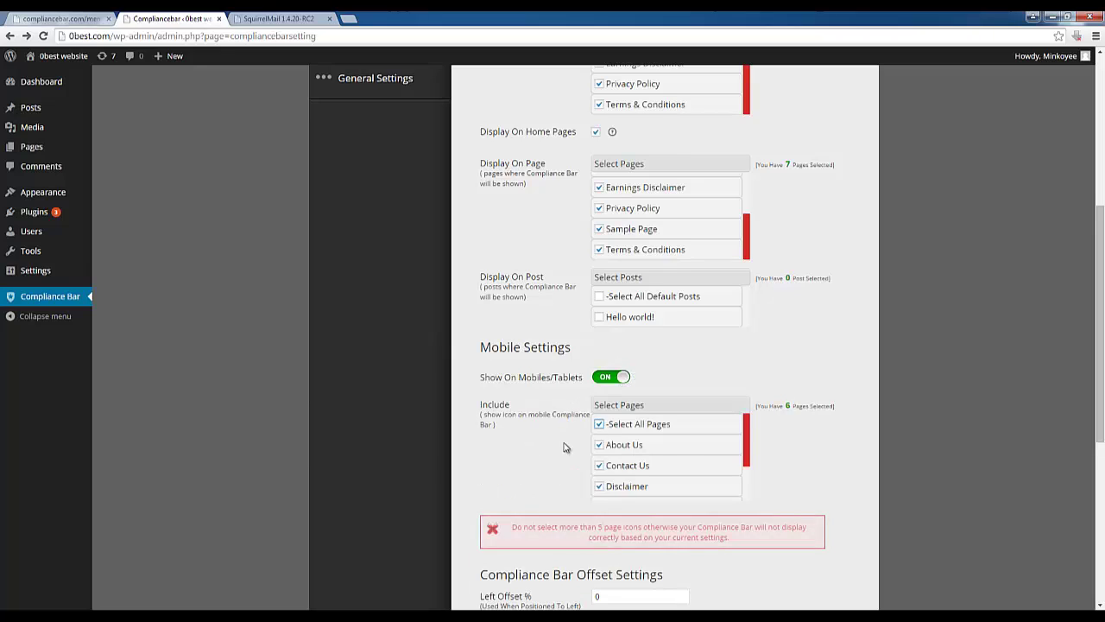
{"action": "scroll", "coordinate": [518, 460], "scroll_direction": "down", "scroll_amount": 2}
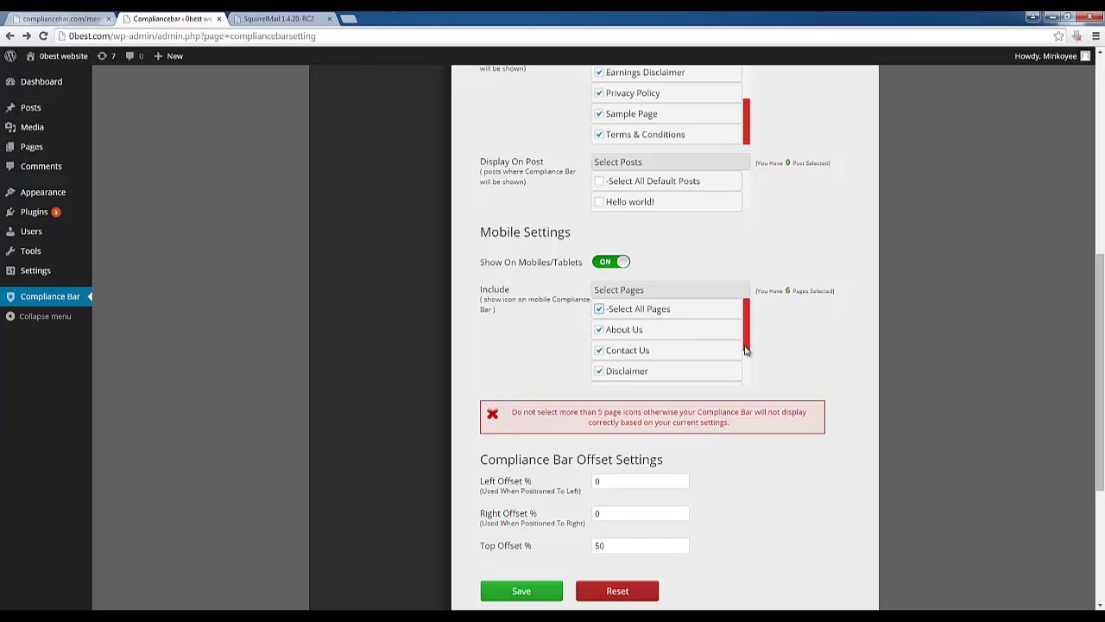
{"action": "mouse_move", "coordinate": [745, 349]}
{"action": "left_mouse_down"}
{"action": "mouse_move", "coordinate": [750, 409]}
{"action": "mouse_move", "coordinate": [752, 351]}
{"action": "left_mouse_up"}
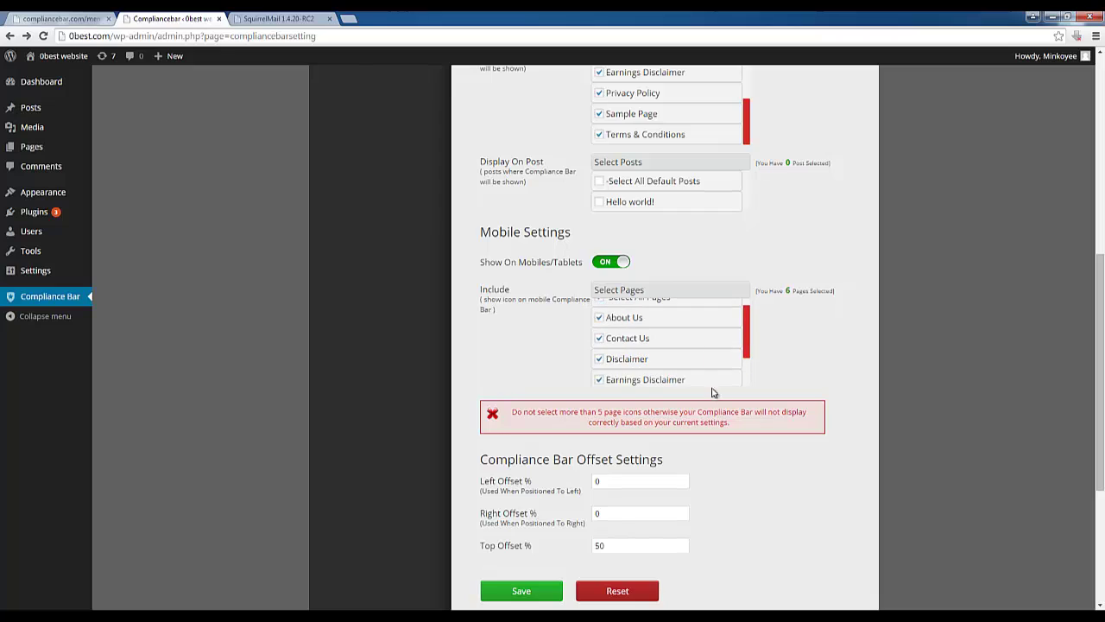
{"action": "left_click", "coordinate": [599, 339]}
{"action": "left_click", "coordinate": [600, 318]}
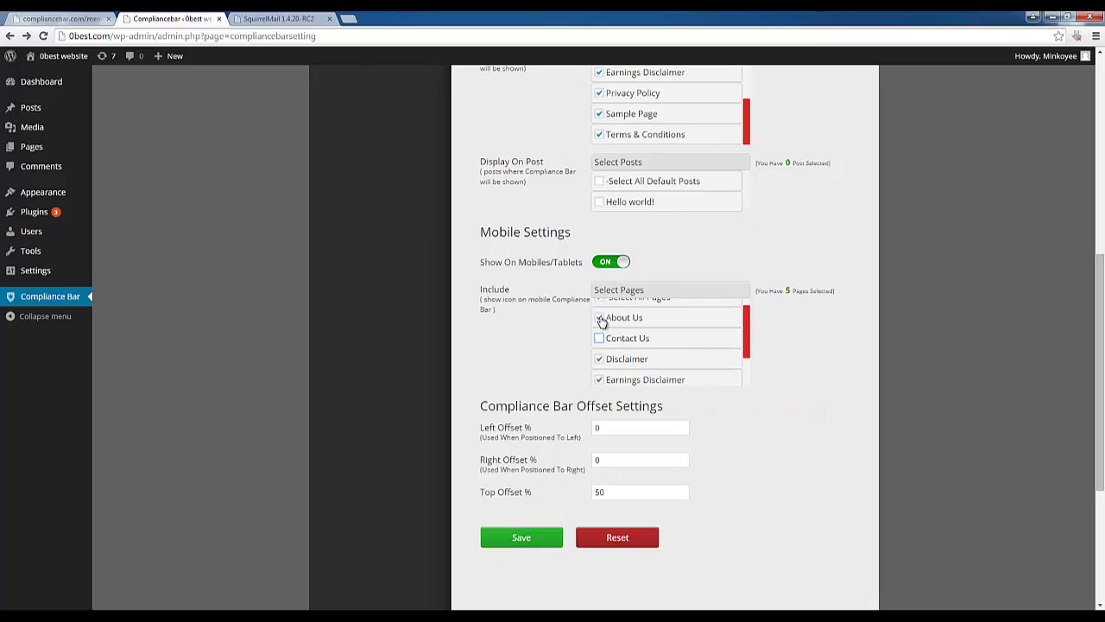
{"action": "scroll", "coordinate": [749, 343], "scroll_direction": "down", "scroll_amount": 1}
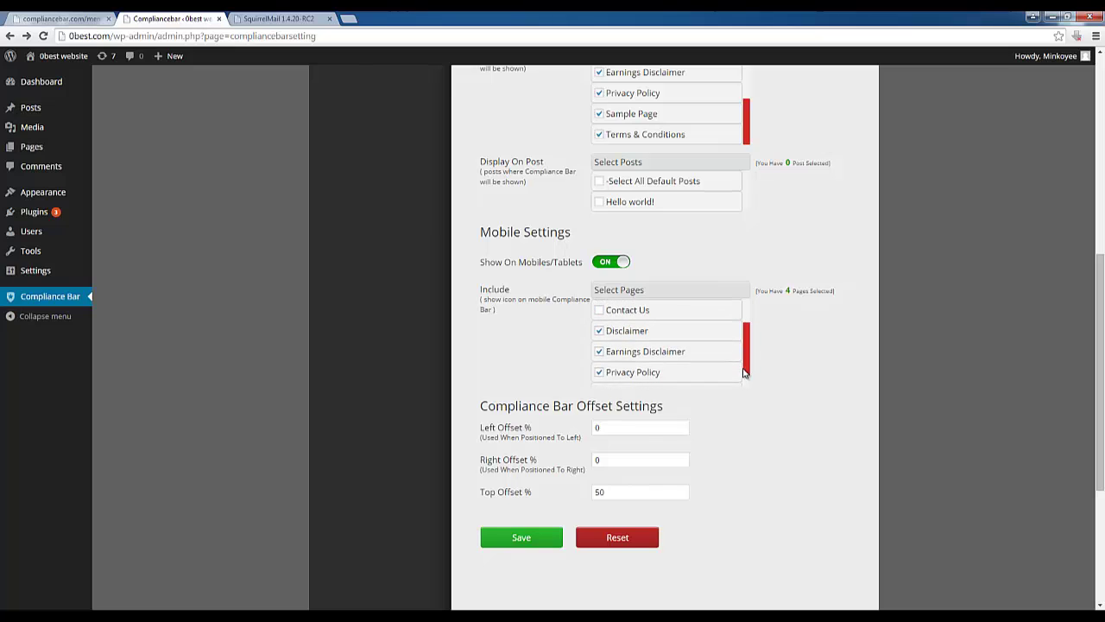
{"action": "scroll", "coordinate": [548, 469], "scroll_direction": "down", "scroll_amount": 2}
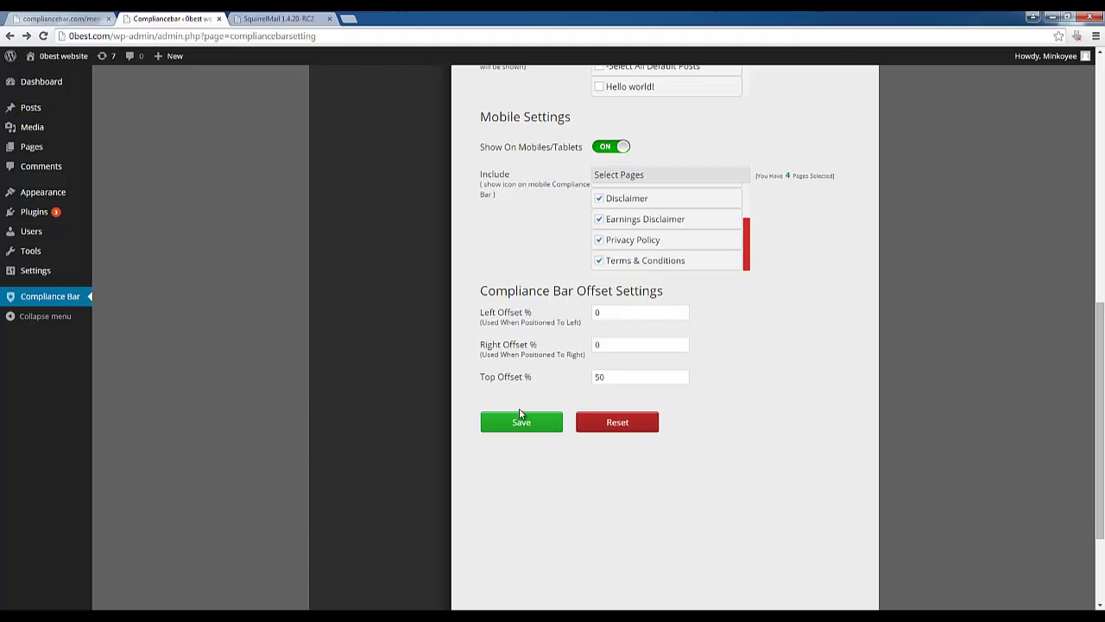
{"action": "left_click", "coordinate": [538, 428]}
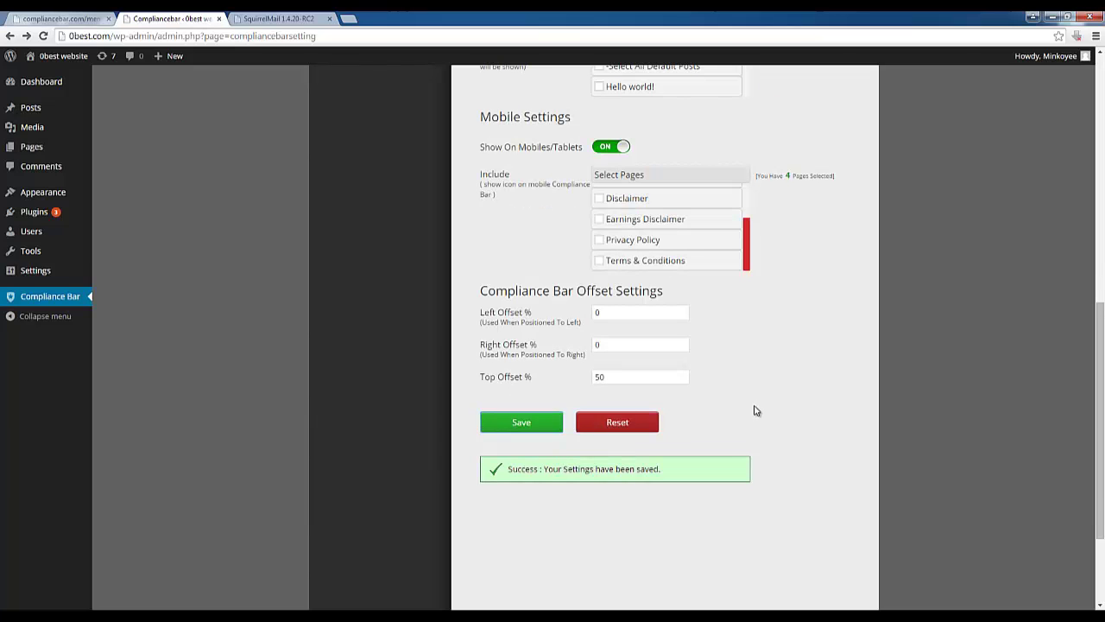
{"action": "scroll", "coordinate": [755, 399], "scroll_direction": "up", "scroll_amount": 10}
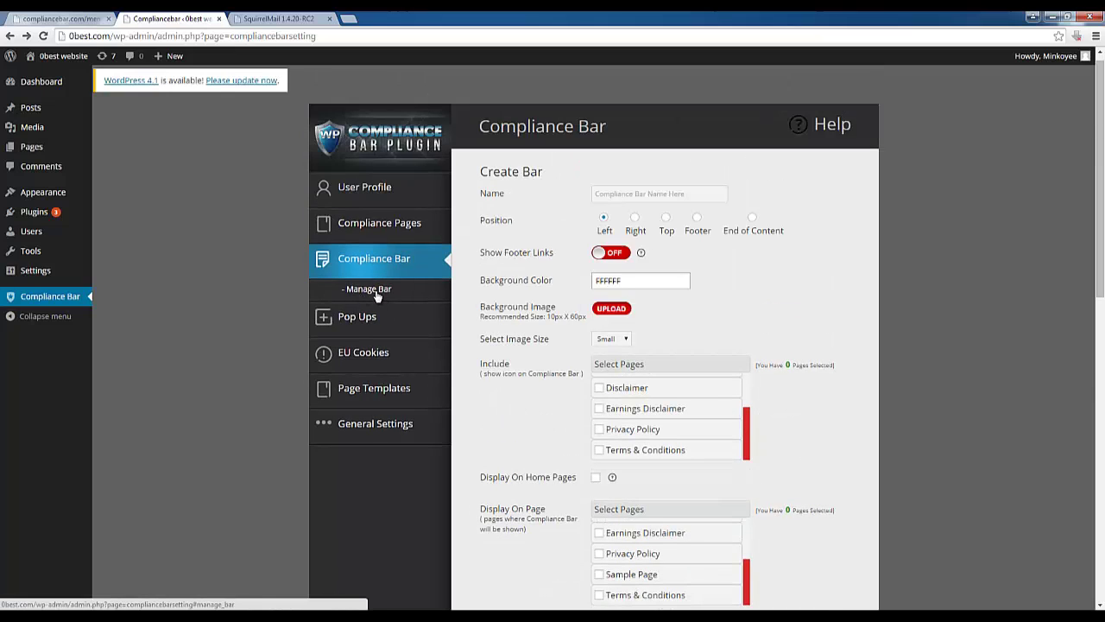
Open Manage Bar, refresh the list, and select the Default bar's [CB id="1"] shortcode
{"action": "left_click", "coordinate": [377, 297]}
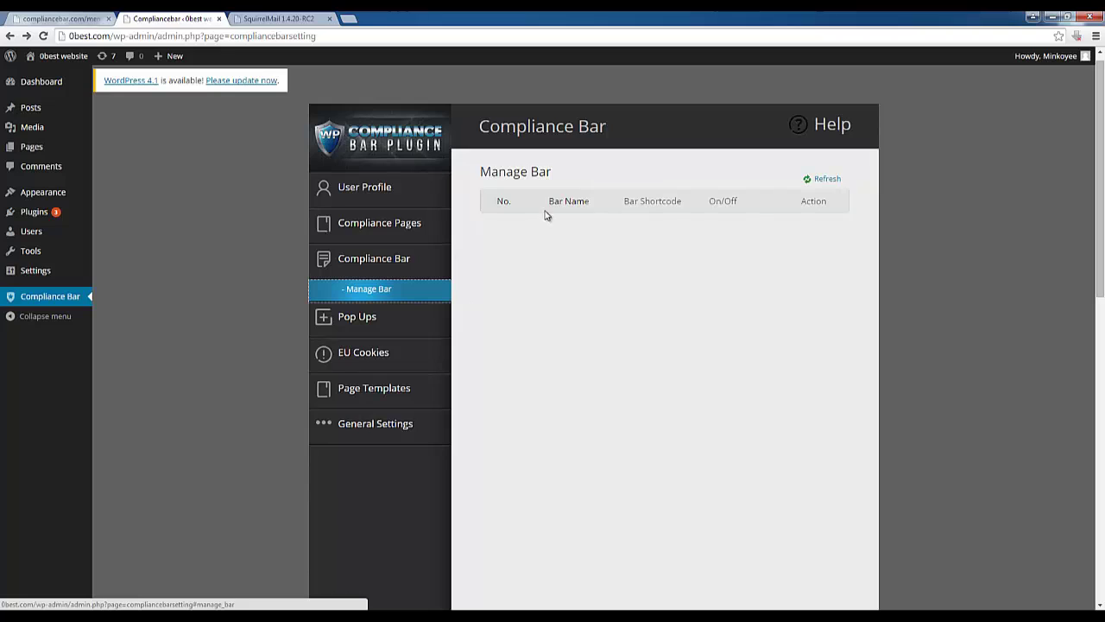
{"action": "left_click", "coordinate": [822, 179]}
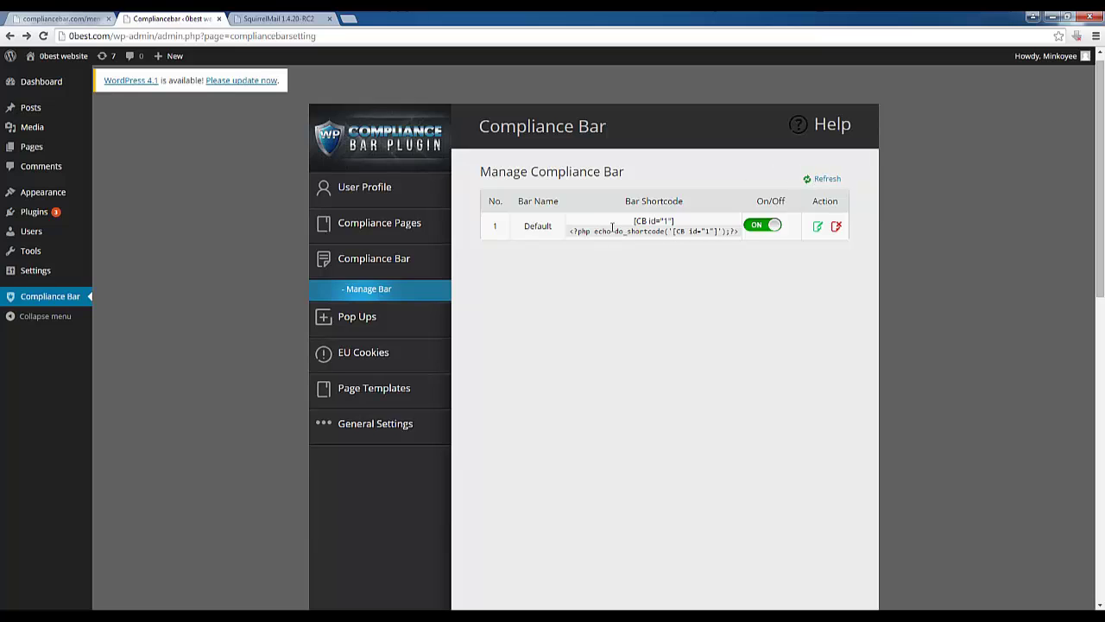
{"action": "left_click_drag", "start_coordinate": [676, 220], "coordinate": [633, 222]}
{"action": "left_click", "coordinate": [591, 232]}
{"action": "left_click_drag", "start_coordinate": [568, 233], "coordinate": [675, 222]}
{"action": "left_click", "coordinate": [771, 245]}
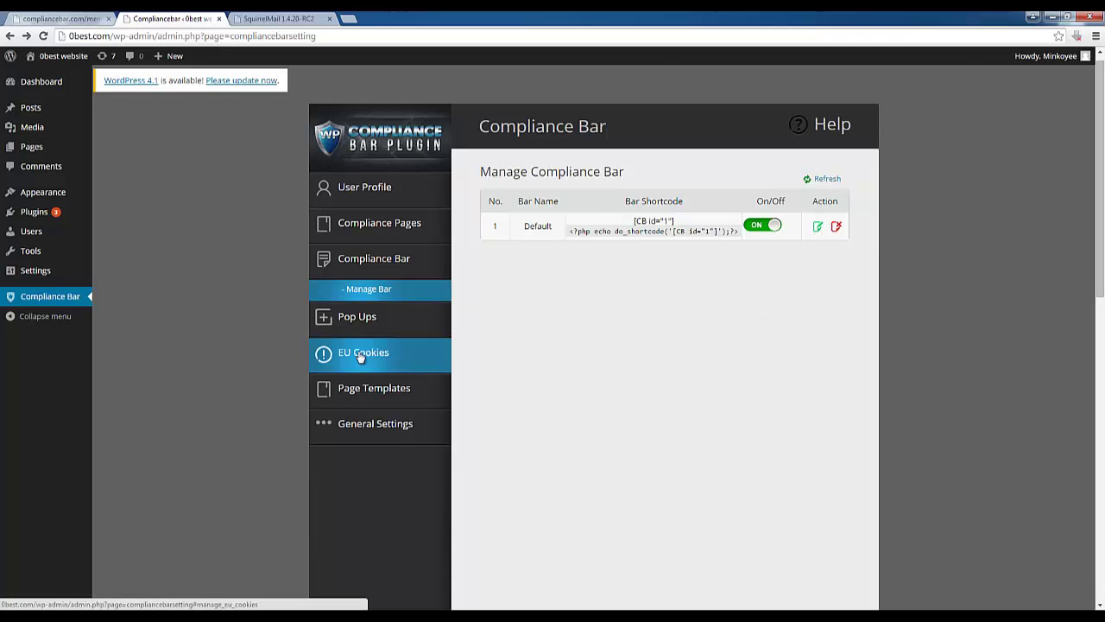
Open the Create Pop Up form from Pop Ups in the plugin menu
{"action": "left_click", "coordinate": [356, 318]}
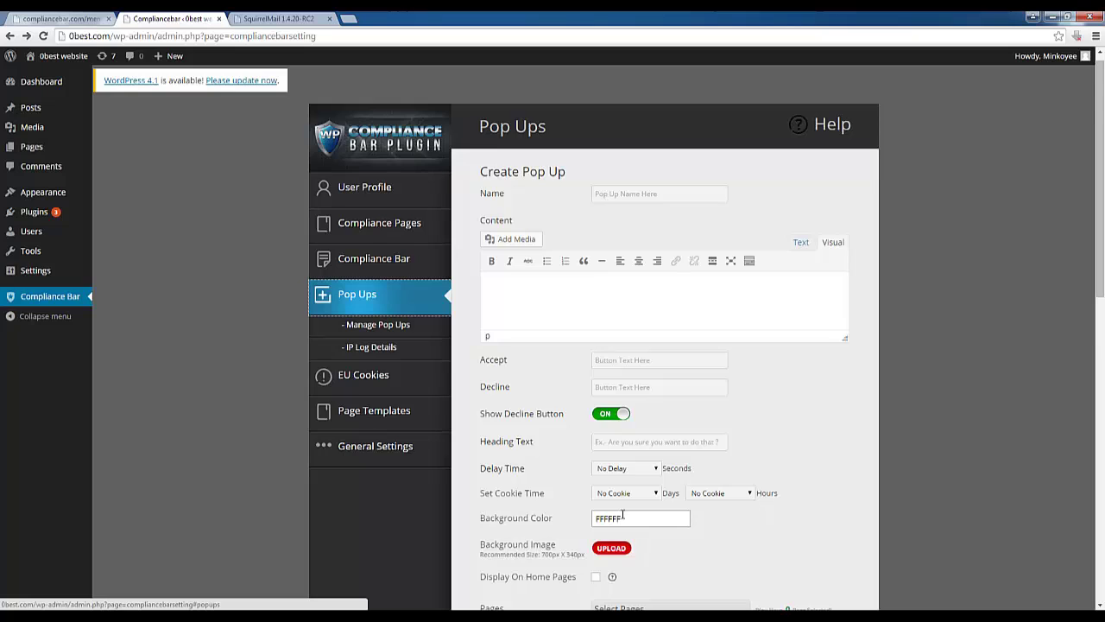
{"action": "scroll", "coordinate": [618, 515], "scroll_direction": "down", "scroll_amount": 2}
{"action": "scroll", "coordinate": [622, 519], "scroll_direction": "down", "scroll_amount": 4}
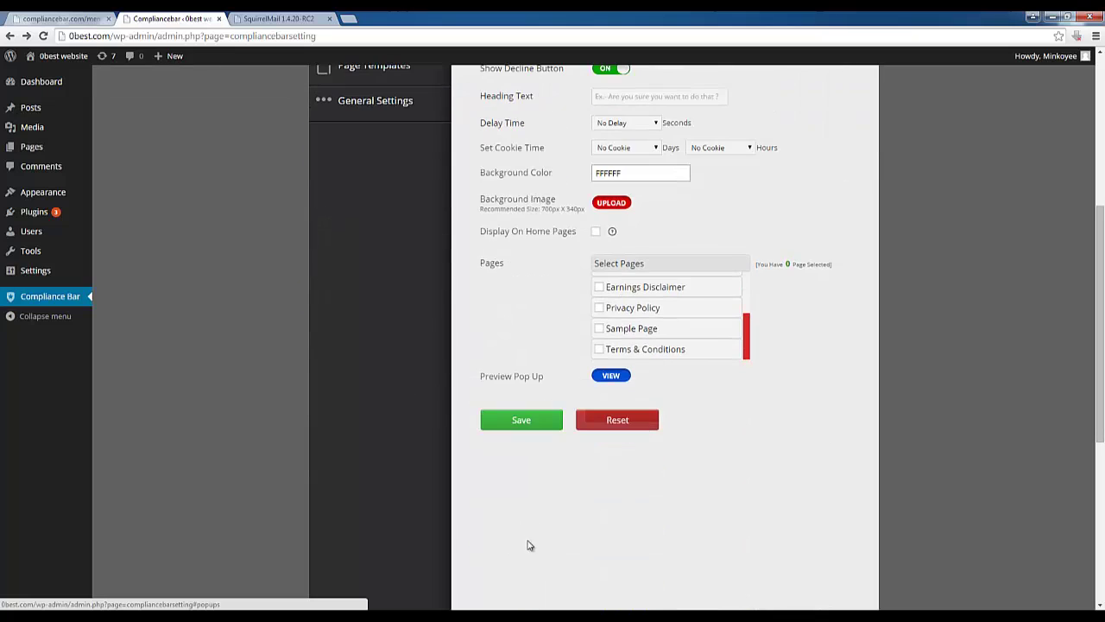
{"action": "scroll", "coordinate": [533, 545], "scroll_direction": "up", "scroll_amount": 4}
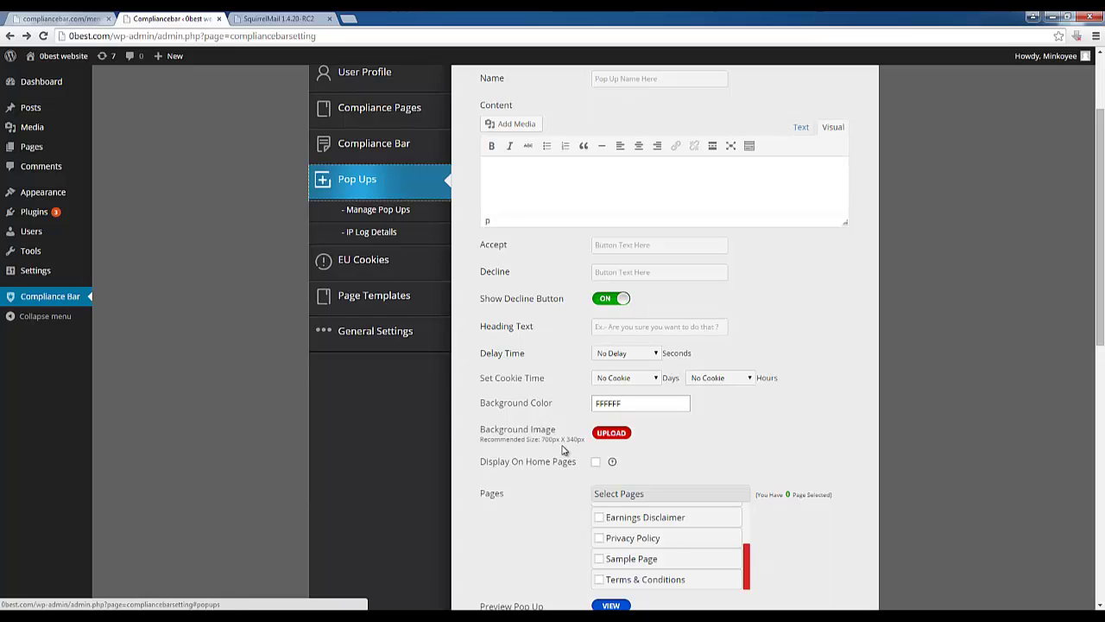
{"action": "scroll", "coordinate": [562, 440], "scroll_direction": "up", "scroll_amount": 3}
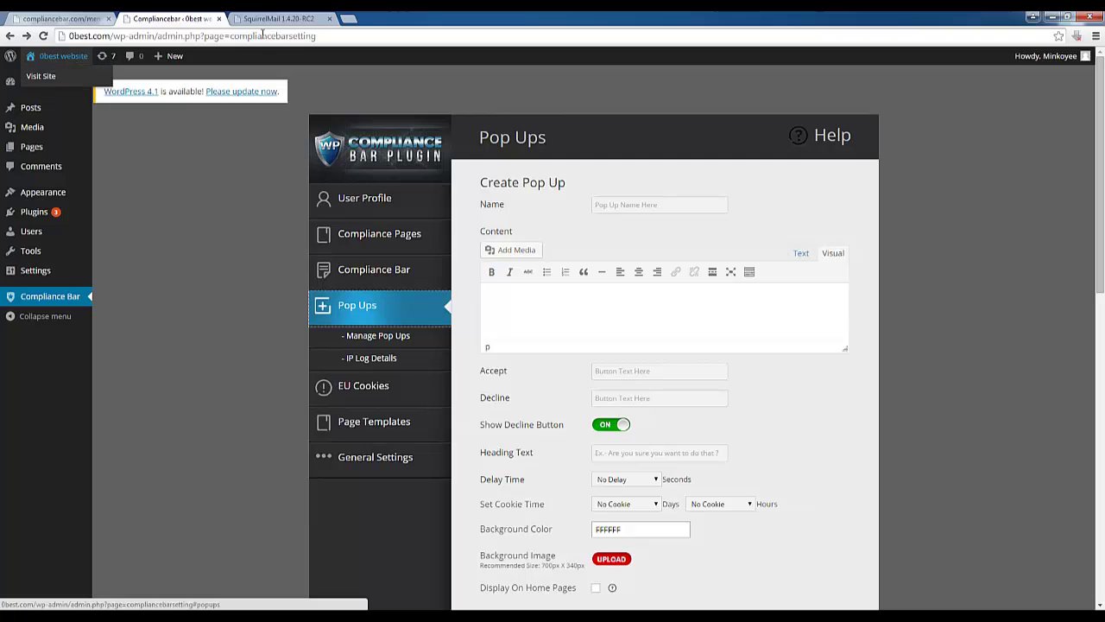
Open the public 0best.com site in a new tab and switch to it
{"action": "right_click", "coordinate": [57, 77]}
{"action": "left_click", "coordinate": [66, 85]}
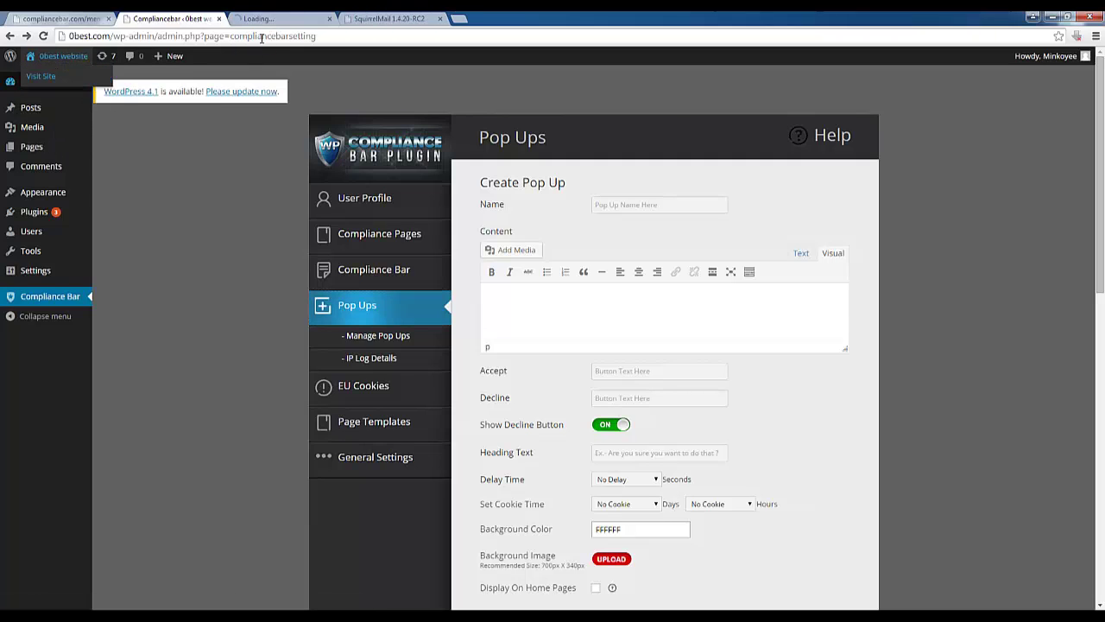
{"action": "left_click", "coordinate": [276, 19]}
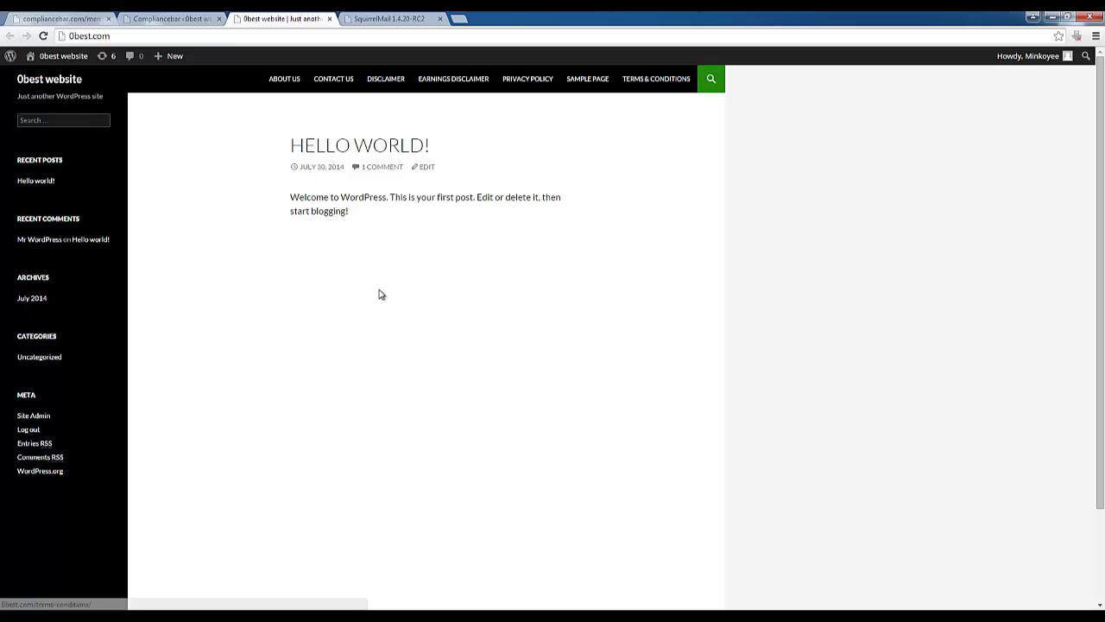
Go to the About Us page and scroll to check the compliance icons at the bottom
{"action": "left_click", "coordinate": [296, 79]}
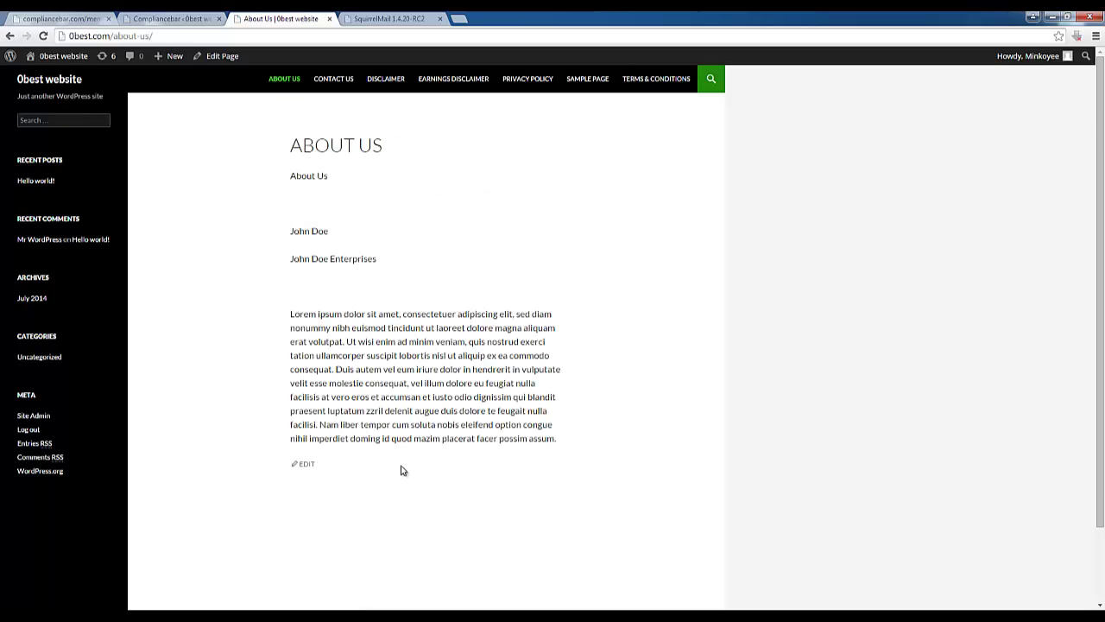
{"action": "scroll", "coordinate": [388, 483], "scroll_direction": "down", "scroll_amount": 2}
{"action": "scroll", "coordinate": [256, 324], "scroll_direction": "up", "scroll_amount": 2}
{"action": "left_click_drag", "start_coordinate": [291, 320], "coordinate": [434, 474]}
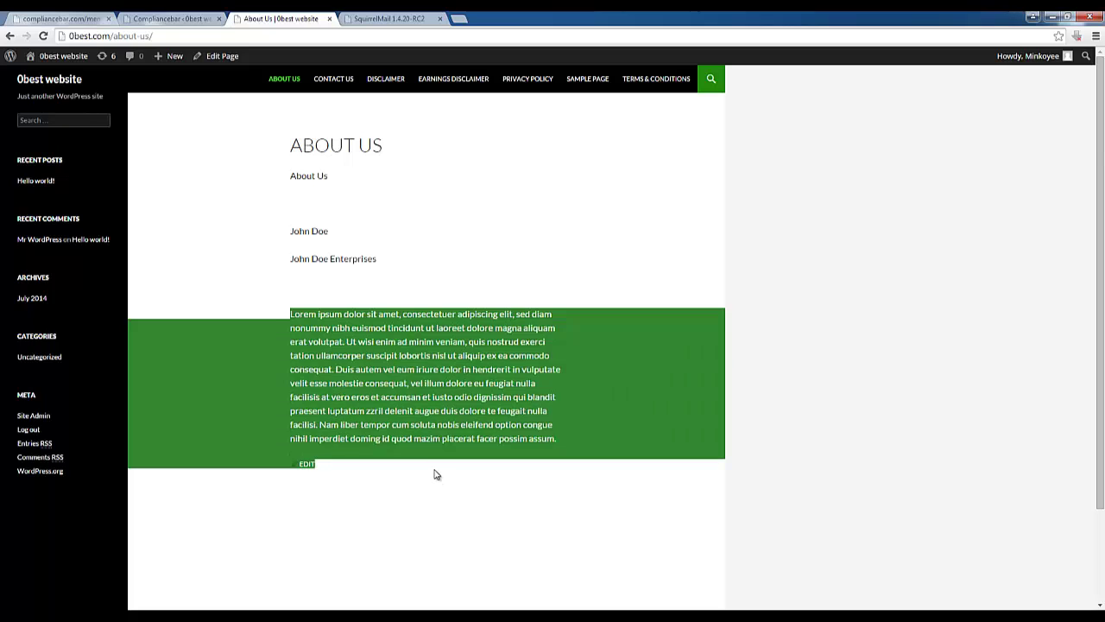
{"action": "scroll", "coordinate": [429, 470], "scroll_direction": "down", "scroll_amount": 2}
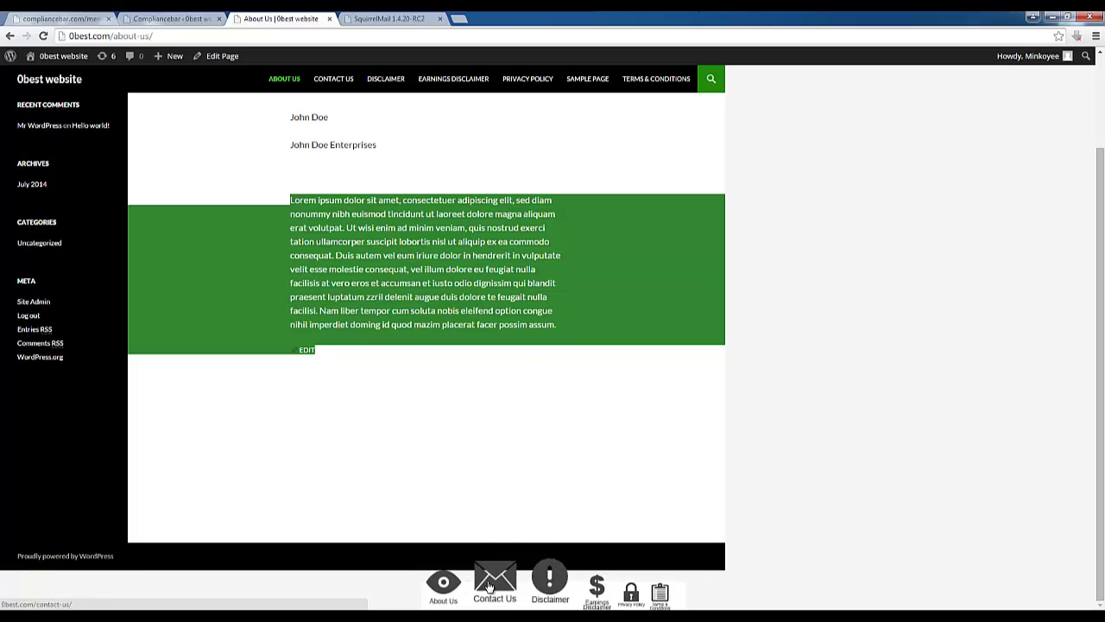
{"action": "scroll", "coordinate": [159, 373], "scroll_direction": "up", "scroll_amount": 3}
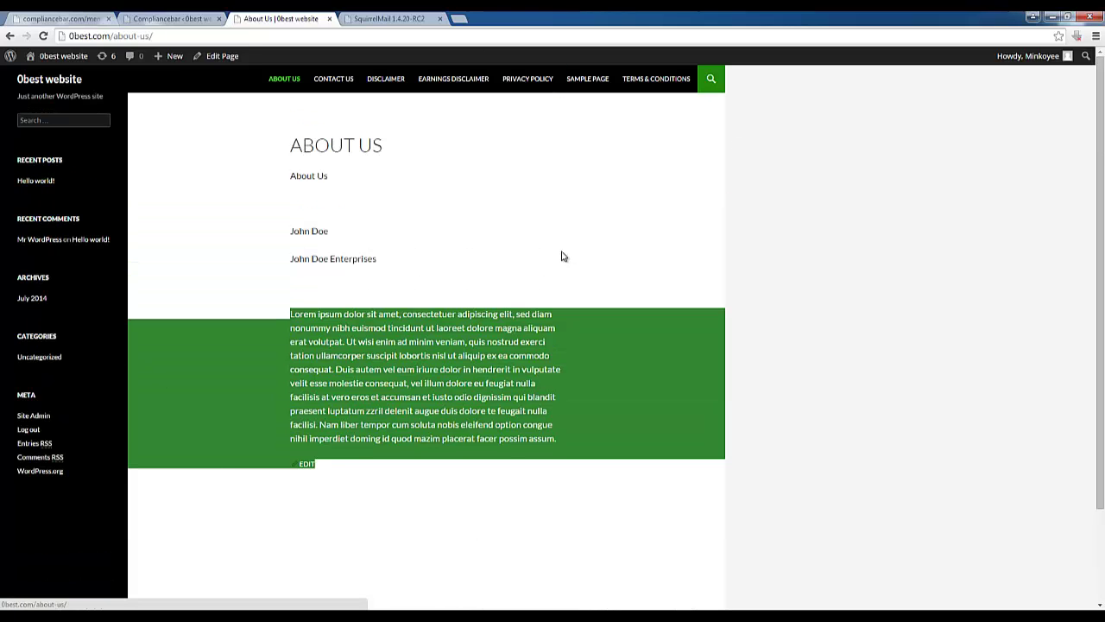
Load compliancebar.com/jv in a new browser tab
{"action": "left_click", "coordinate": [190, 18]}
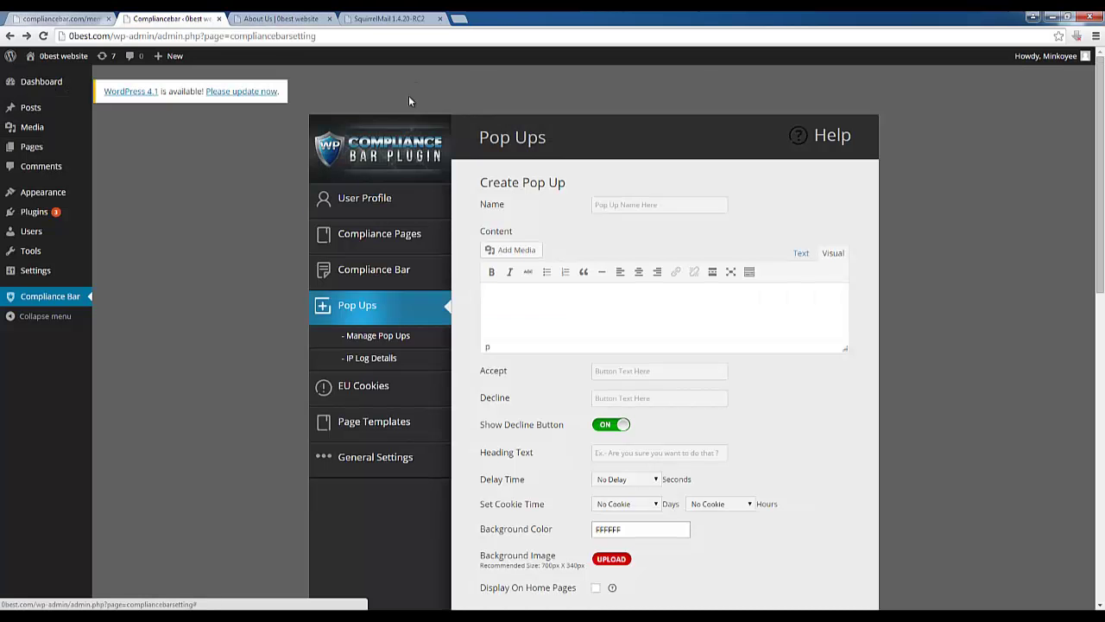
{"action": "left_click", "coordinate": [459, 18]}
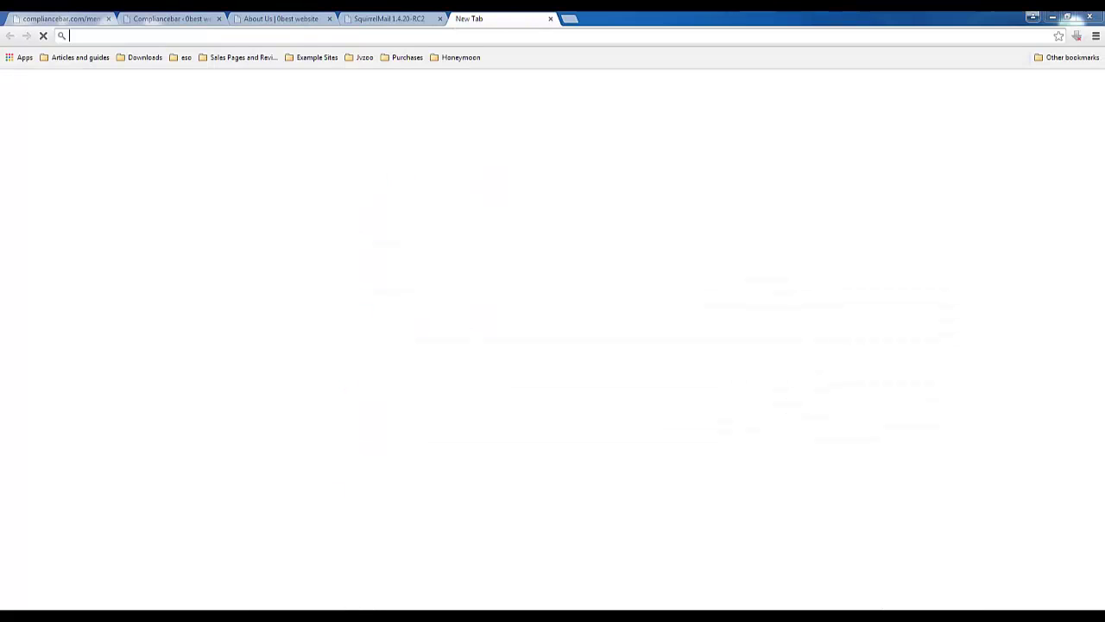
{"action": "key", "text": "alt+Tab"}
{"action": "key", "text": "alt+Tab"}
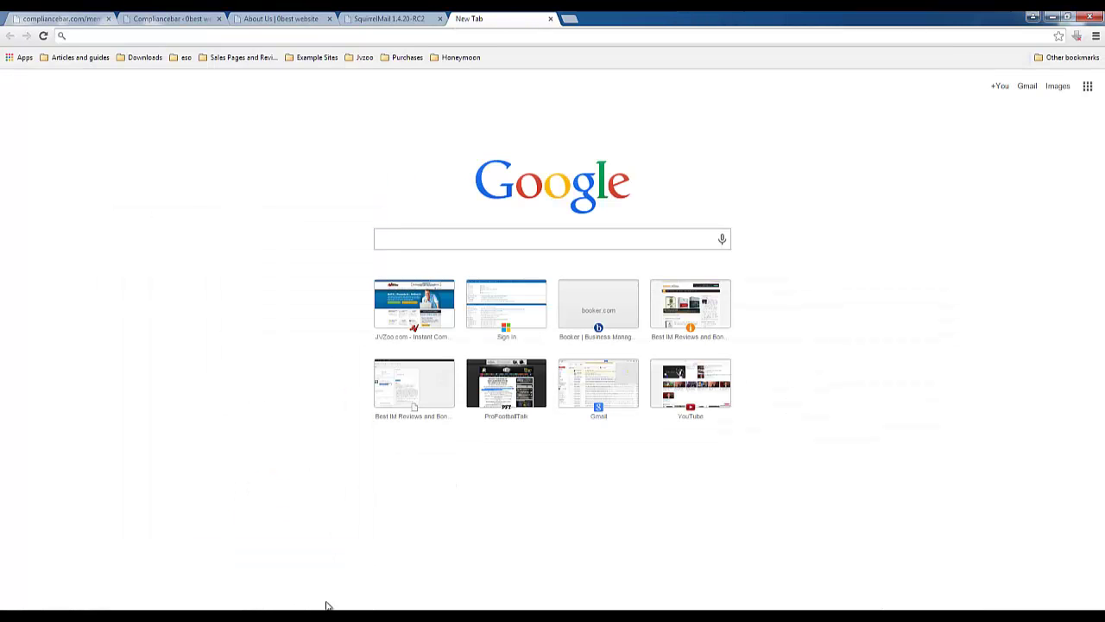
{"action": "left_click", "coordinate": [501, 35]}
{"action": "type", "text": "compliancebar.com/jv"}
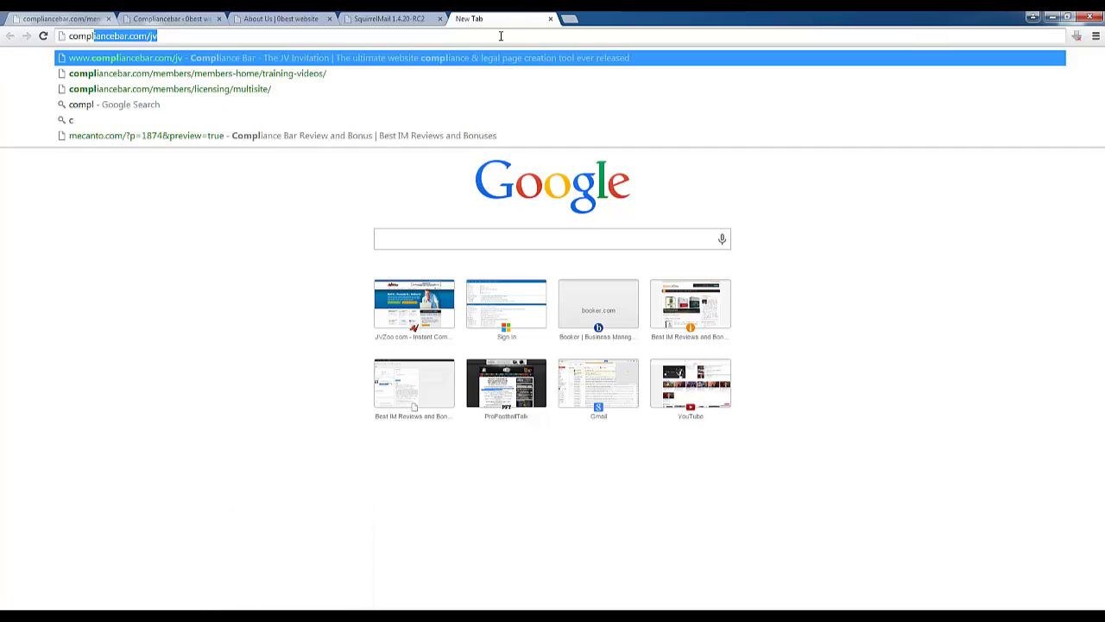
{"action": "key", "text": "Return"}
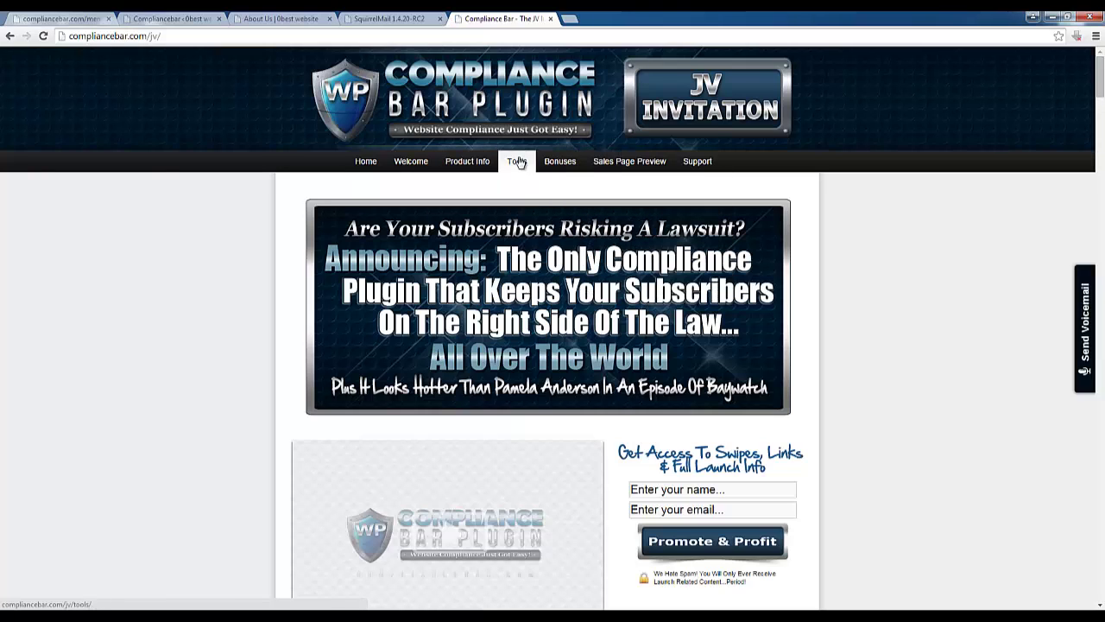
Open See Compliance Bar In Action from the Product Info menu
{"action": "mouse_move", "coordinate": [610, 167]}
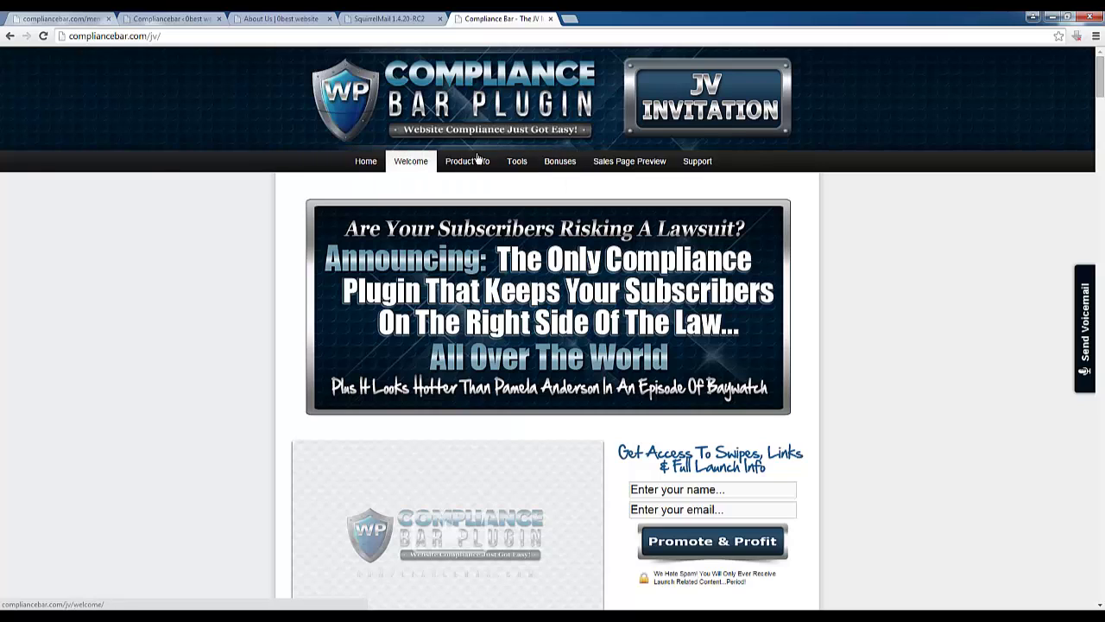
{"action": "mouse_move", "coordinate": [483, 160]}
{"action": "left_click", "coordinate": [489, 184]}
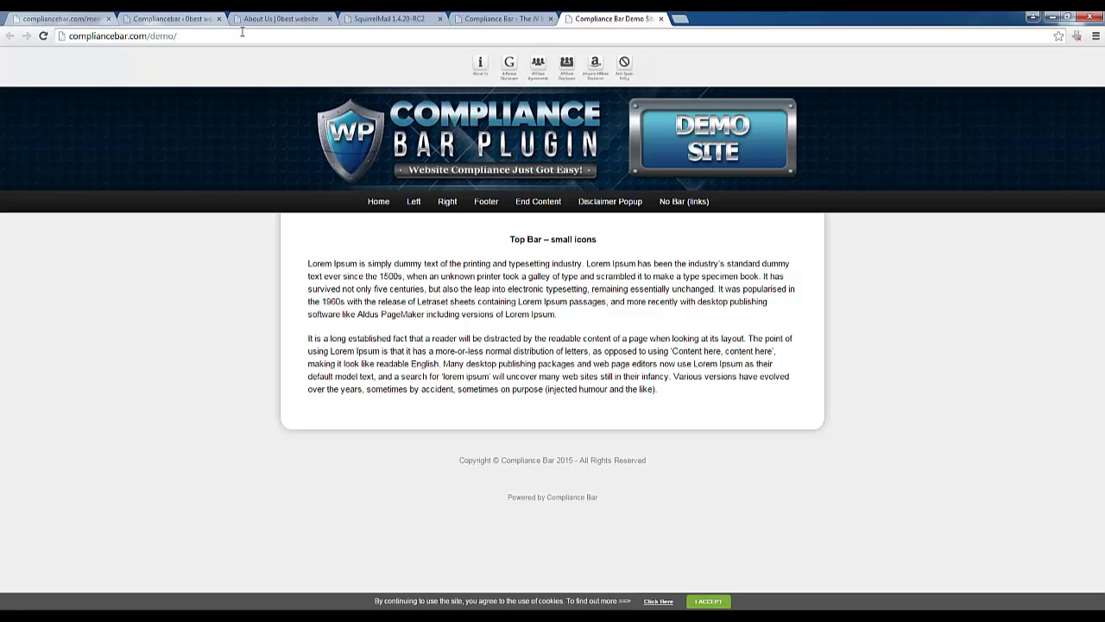
View the demo's left, right, footer, end-of-content and disclaimer popup bar pages
{"action": "left_click", "coordinate": [424, 206]}
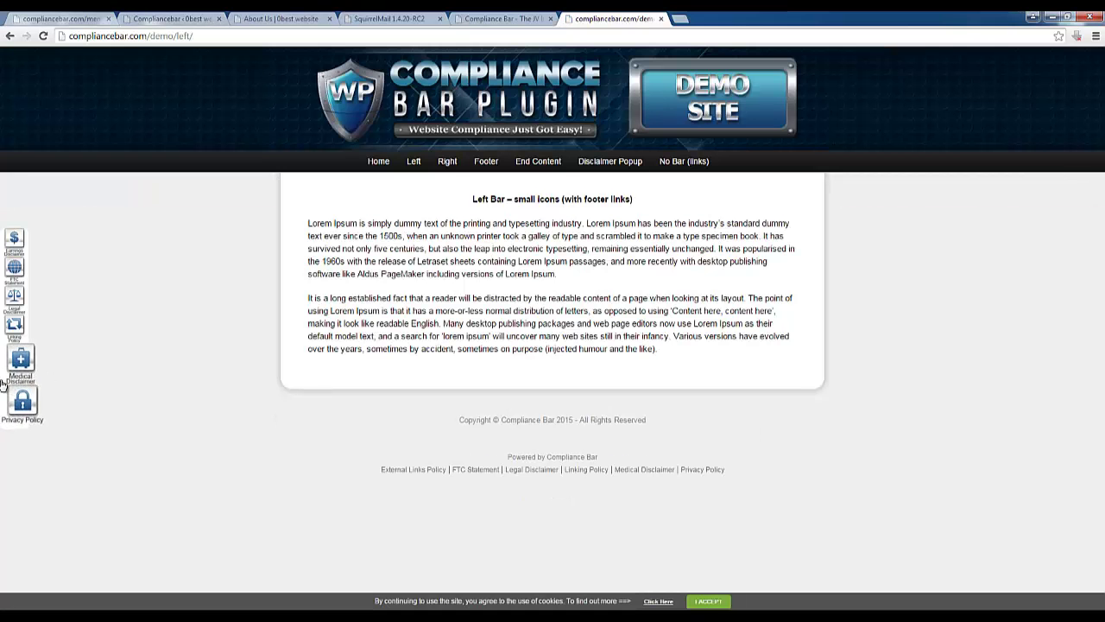
{"action": "left_click", "coordinate": [461, 165]}
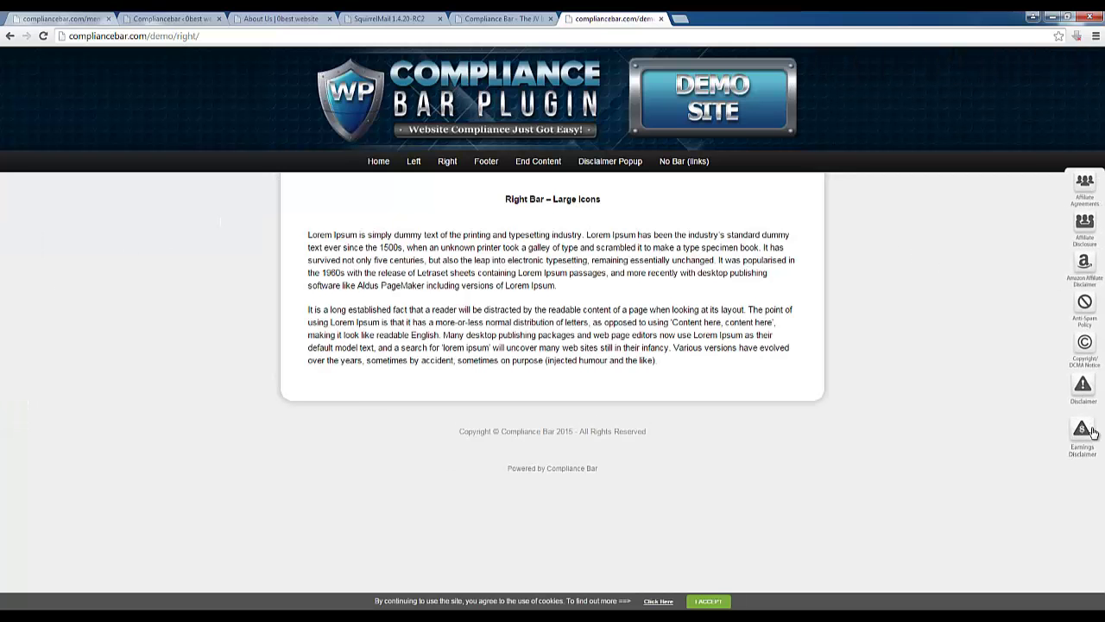
{"action": "left_click", "coordinate": [476, 166]}
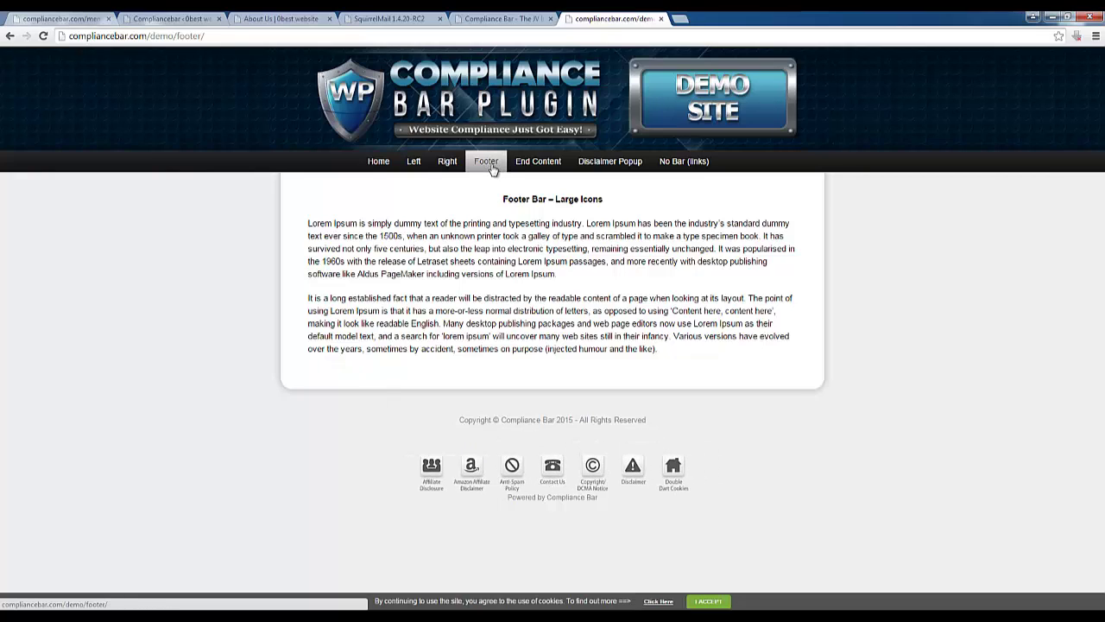
{"action": "left_click", "coordinate": [543, 164]}
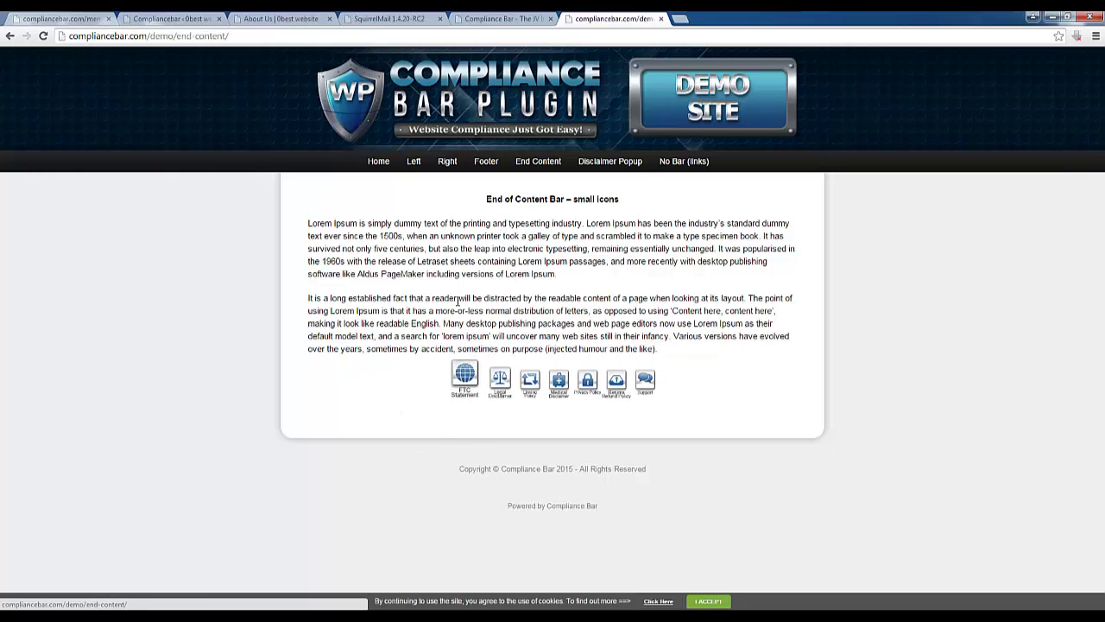
{"action": "left_click", "coordinate": [612, 163]}
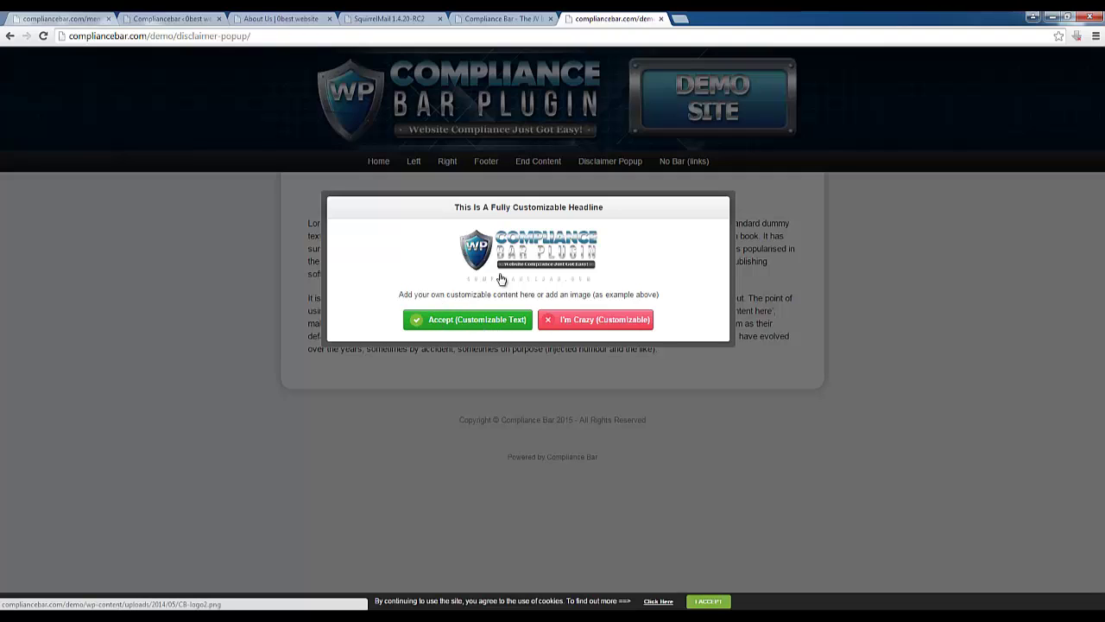
Accept the disclaimer popup, then switch back to the 0best About Us tab
{"action": "mouse_move", "coordinate": [402, 294]}
{"action": "left_mouse_down"}
{"action": "mouse_move", "coordinate": [659, 295]}
{"action": "mouse_move", "coordinate": [398, 294]}
{"action": "left_mouse_up"}
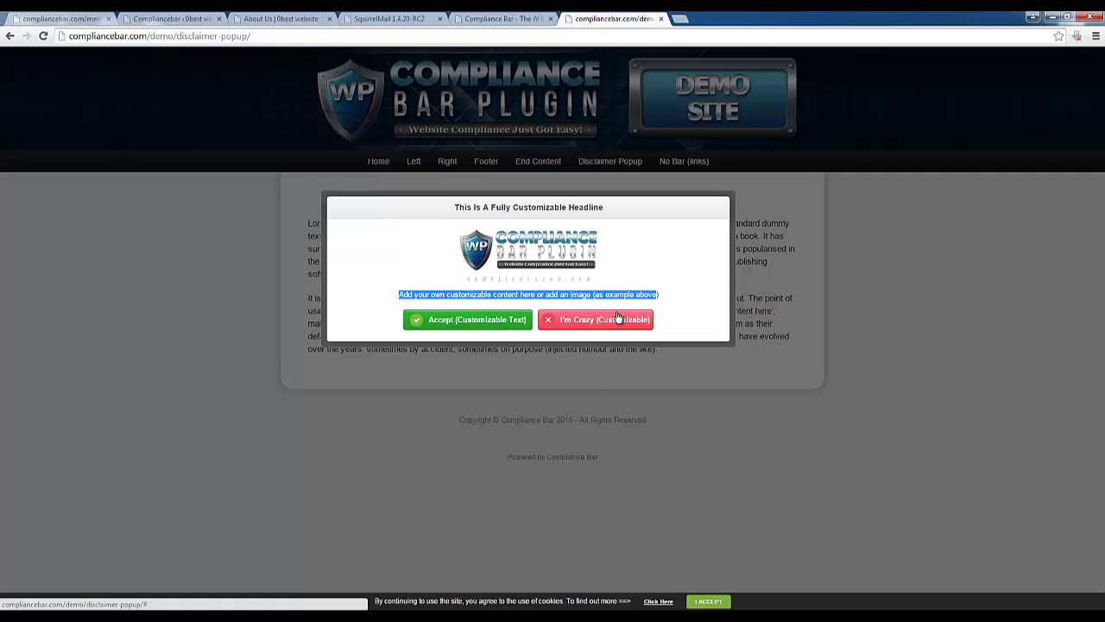
{"action": "left_click", "coordinate": [480, 321]}
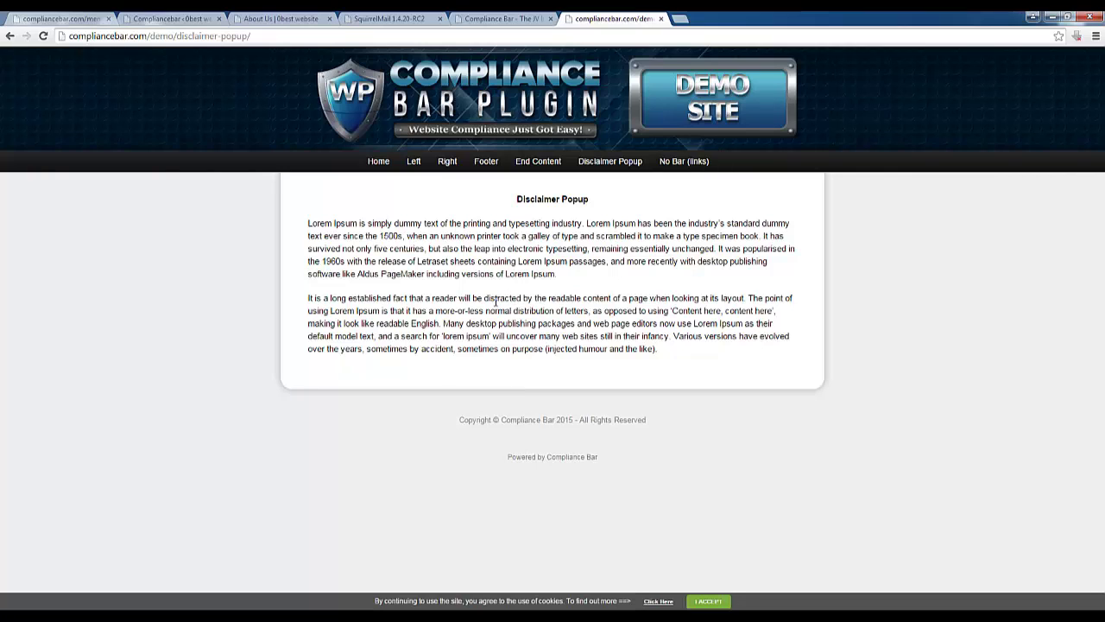
{"action": "left_click", "coordinate": [480, 16]}
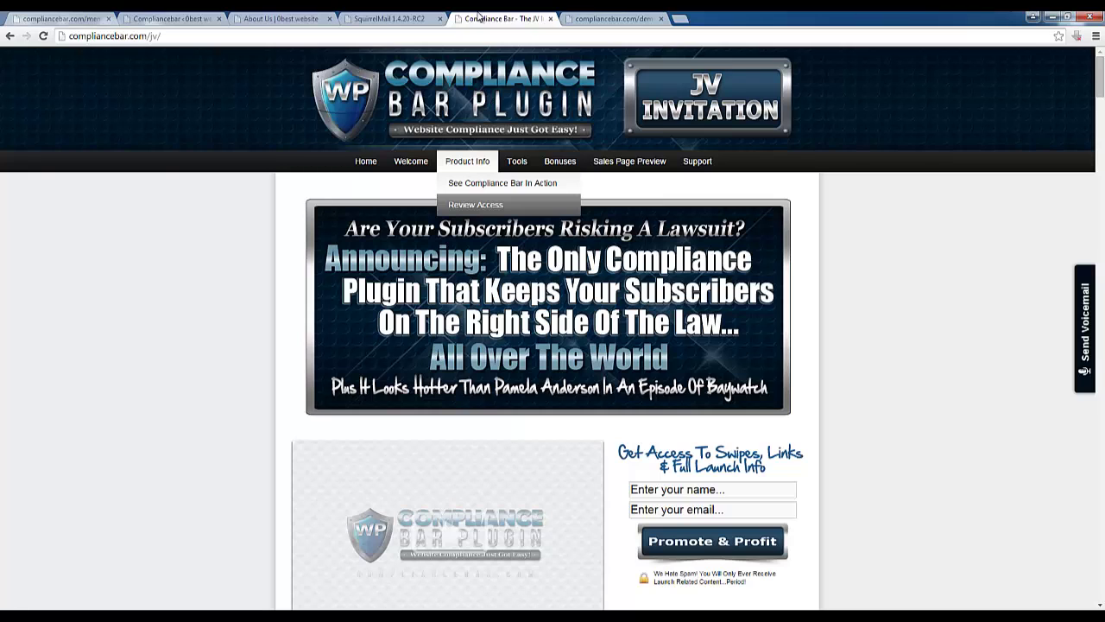
{"action": "left_click", "coordinate": [256, 16]}
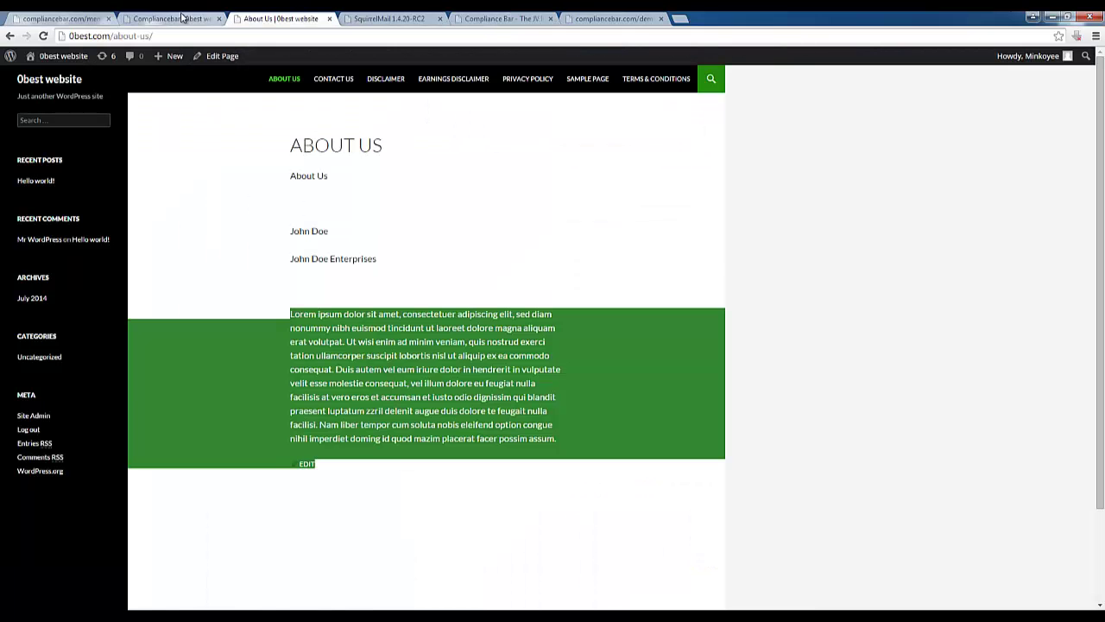
Open the Compliance Bar section and review its Create Bar, Name and Position rows
{"action": "left_click", "coordinate": [192, 19]}
{"action": "scroll", "coordinate": [268, 276], "scroll_direction": "down", "scroll_amount": 2}
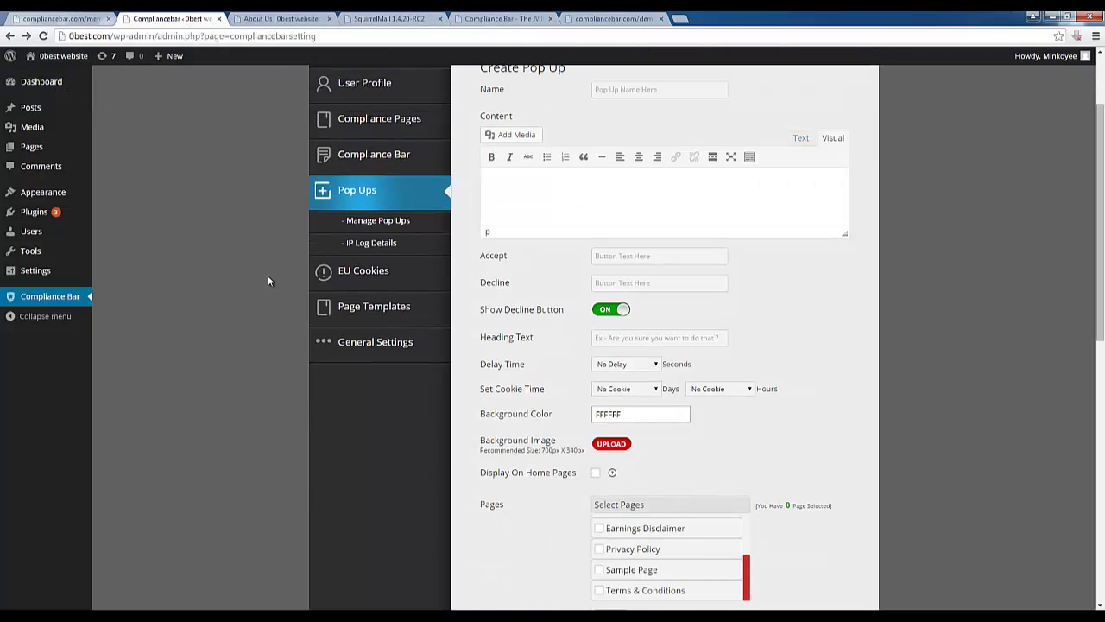
{"action": "left_click", "coordinate": [374, 157]}
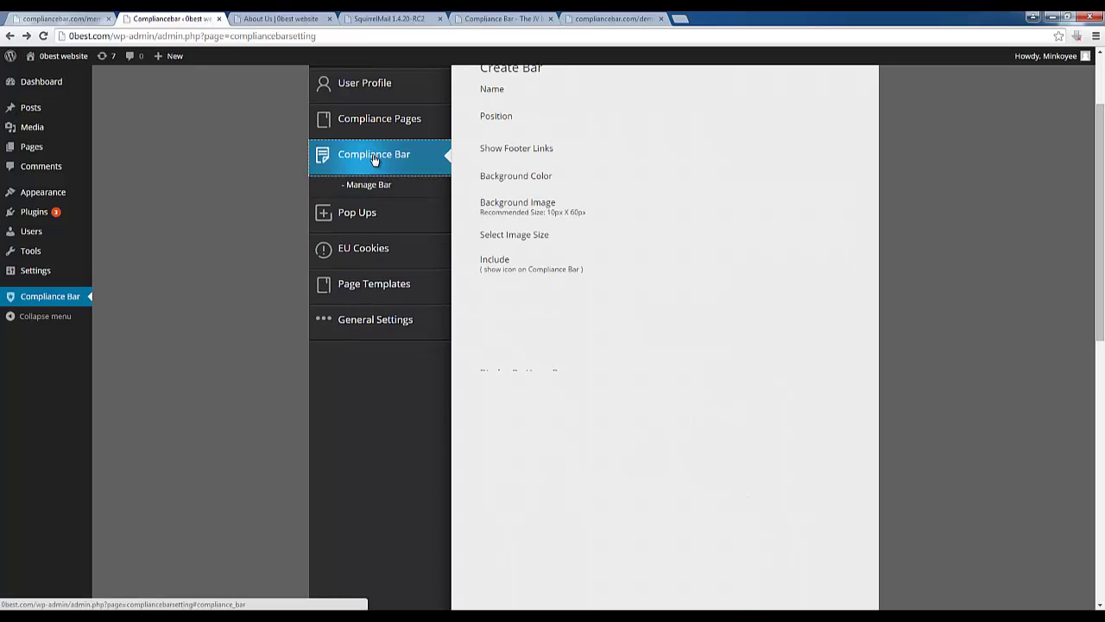
{"action": "scroll", "coordinate": [553, 427], "scroll_direction": "up", "scroll_amount": 2}
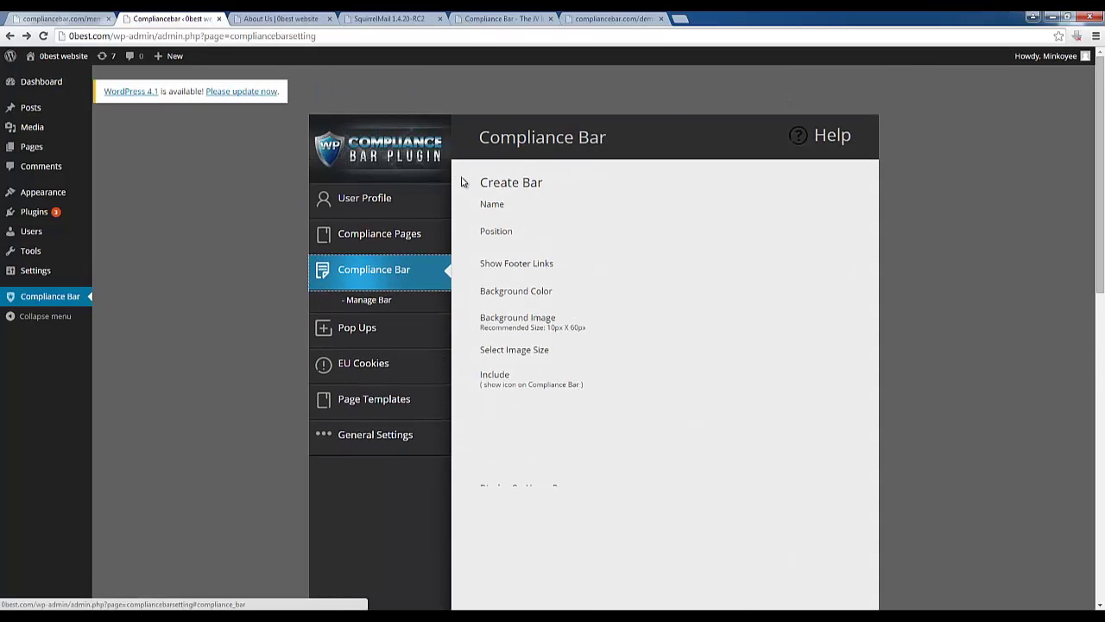
{"action": "left_click_drag", "start_coordinate": [463, 182], "coordinate": [782, 548]}
{"action": "left_click", "coordinate": [783, 548]}
{"action": "scroll", "coordinate": [782, 518], "scroll_direction": "down", "scroll_amount": 4}
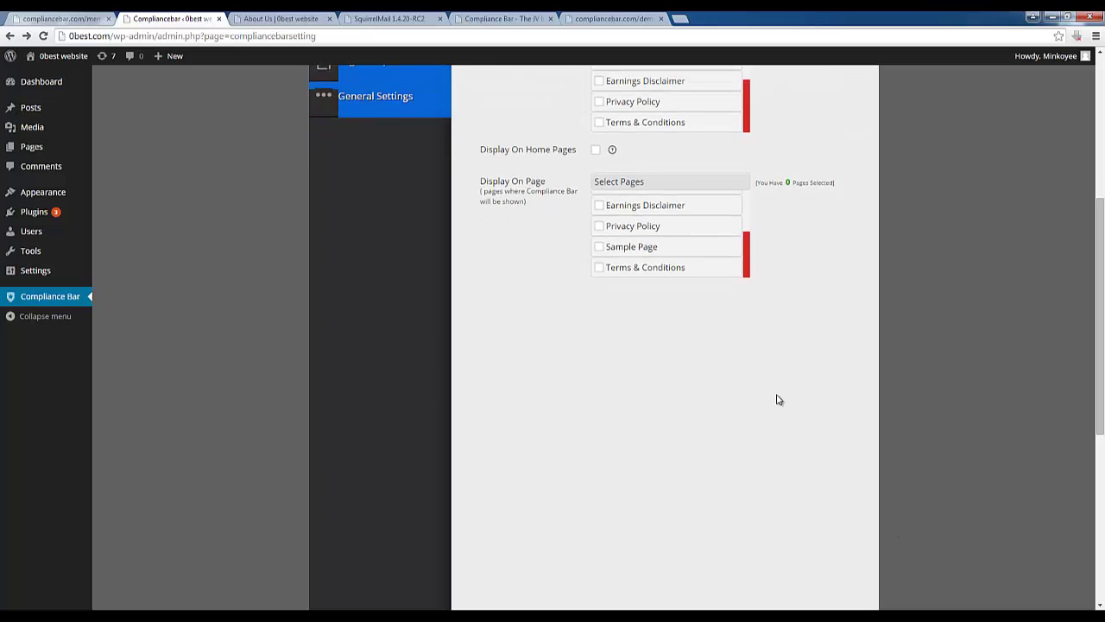
Try saving the Create Bar form with the Name left blank
{"action": "scroll", "coordinate": [814, 288], "scroll_direction": "up", "scroll_amount": 2}
{"action": "left_click_drag", "start_coordinate": [818, 259], "coordinate": [817, 615]}
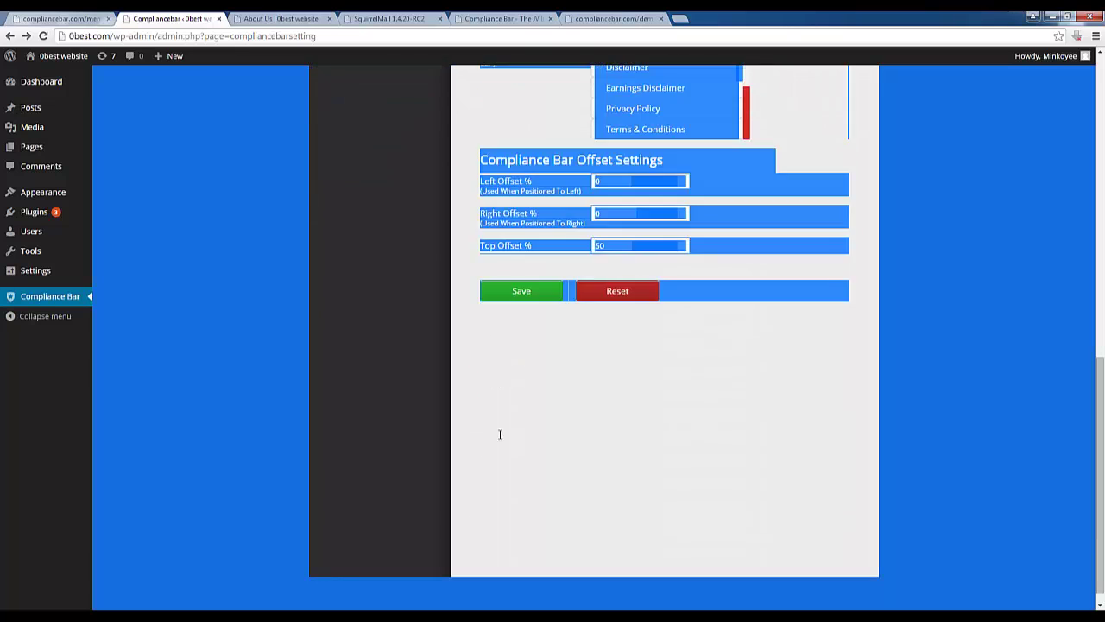
{"action": "left_click", "coordinate": [555, 446]}
{"action": "scroll", "coordinate": [572, 412], "scroll_direction": "up", "scroll_amount": 2}
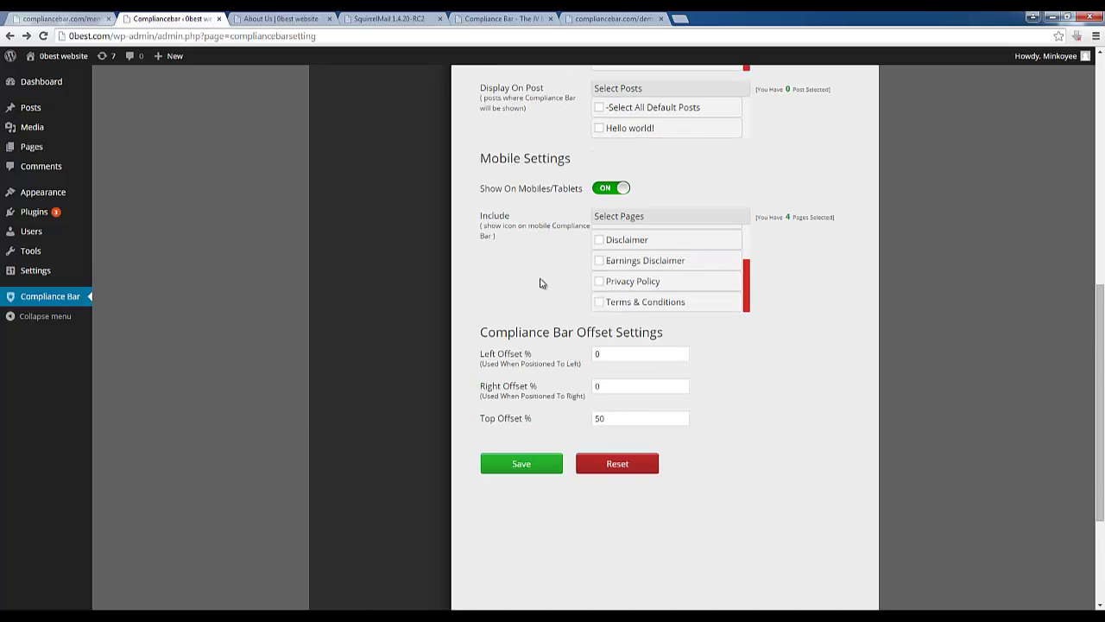
{"action": "scroll", "coordinate": [542, 283], "scroll_direction": "up", "scroll_amount": 6}
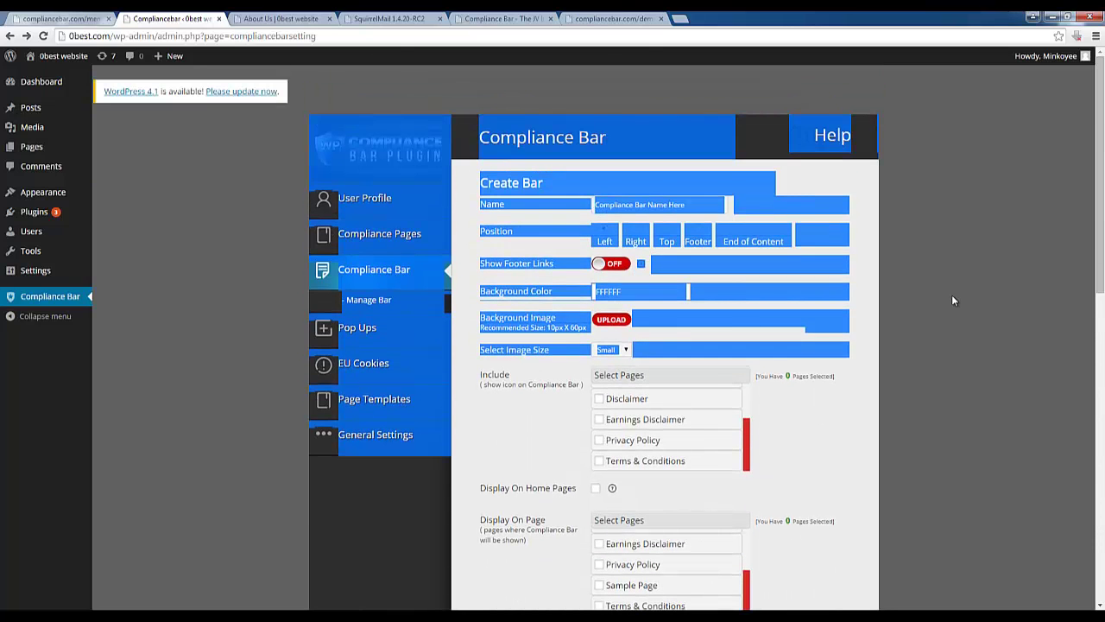
{"action": "left_click", "coordinate": [953, 301]}
{"action": "scroll", "coordinate": [897, 307], "scroll_direction": "down", "scroll_amount": 3}
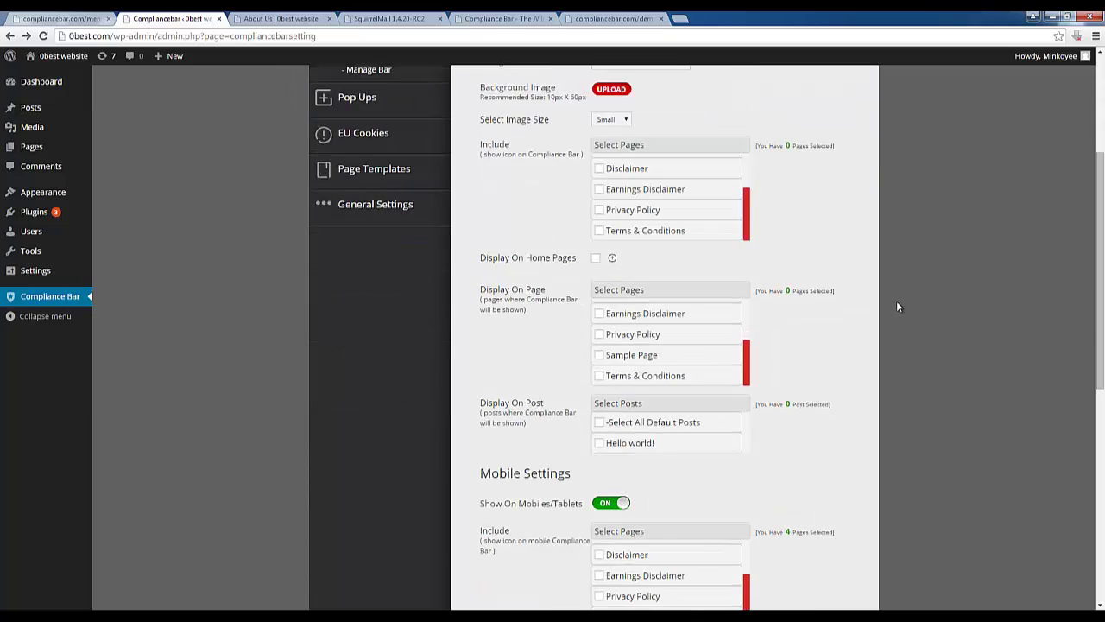
{"action": "scroll", "coordinate": [896, 308], "scroll_direction": "down", "scroll_amount": 5}
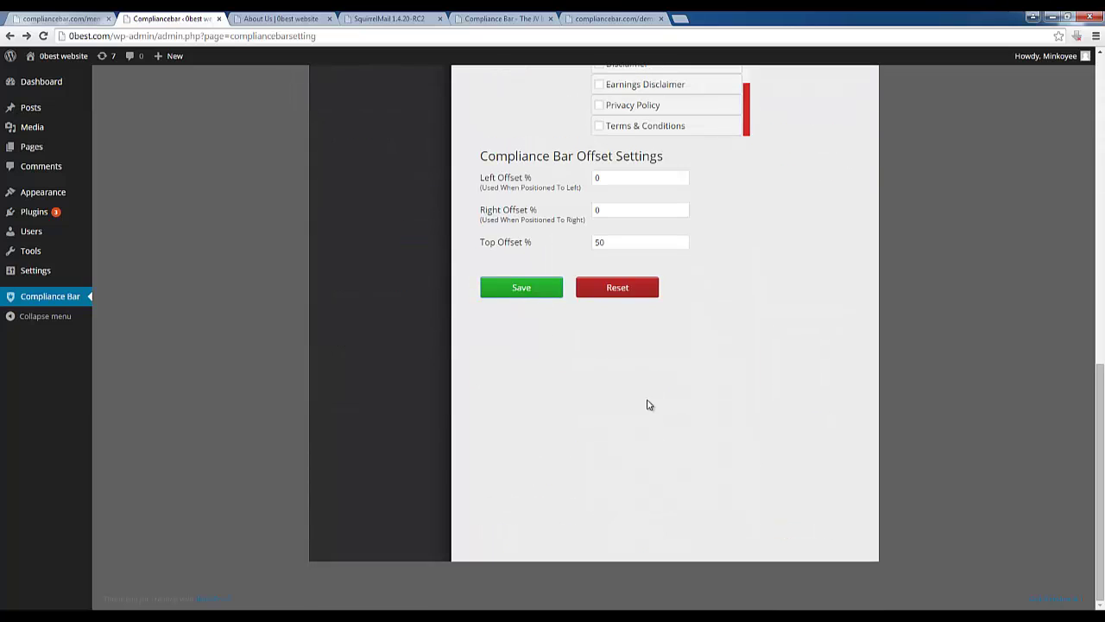
{"action": "left_click", "coordinate": [523, 292]}
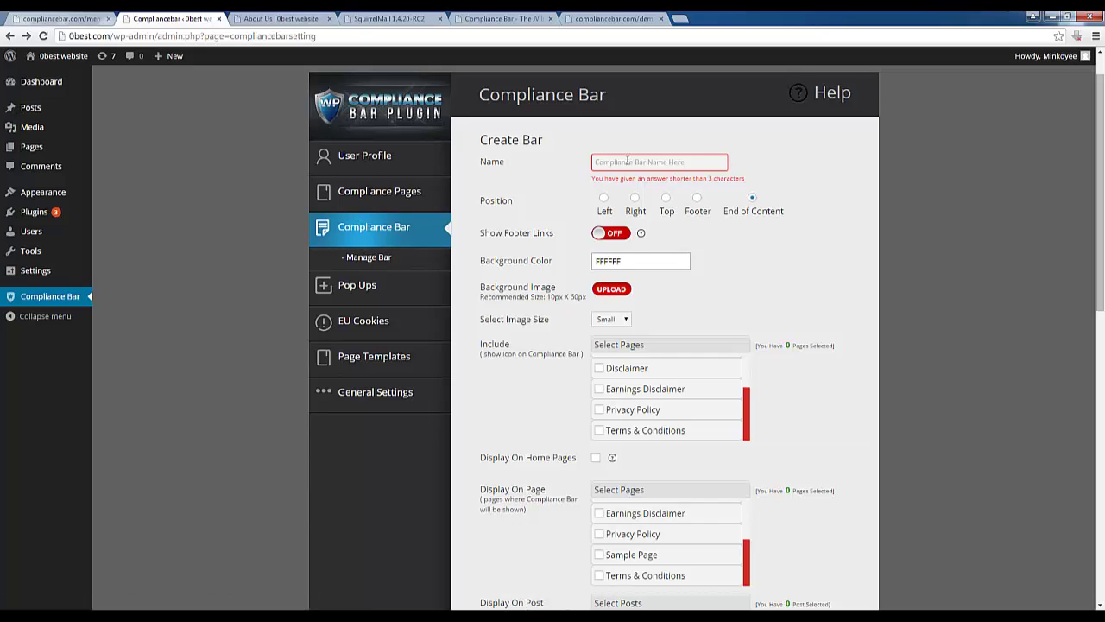
Open the Default bar from Manage Bar and save its footer-bar settings unchanged
{"action": "left_click", "coordinate": [366, 259]}
{"action": "left_click", "coordinate": [819, 197]}
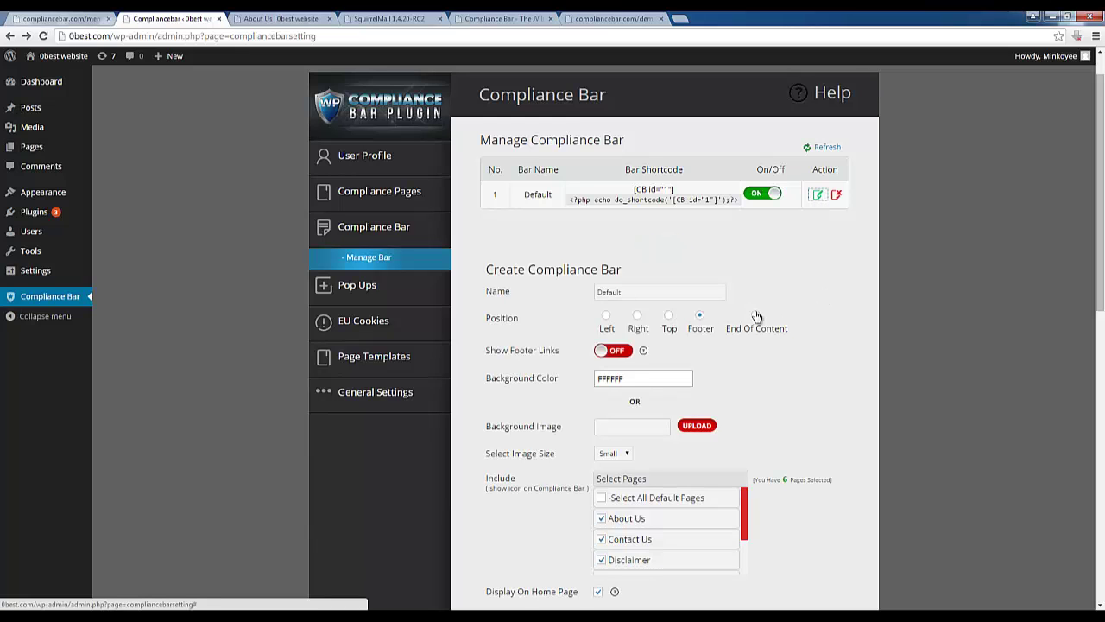
{"action": "scroll", "coordinate": [889, 294], "scroll_direction": "down", "scroll_amount": 4}
{"action": "scroll", "coordinate": [893, 289], "scroll_direction": "down", "scroll_amount": 4}
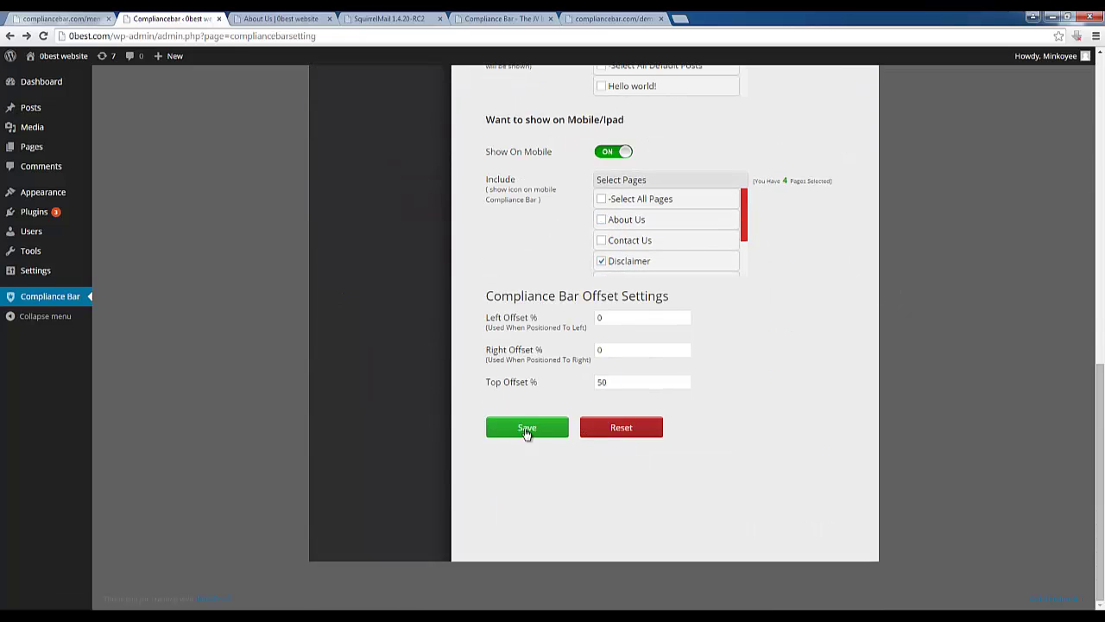
{"action": "left_click", "coordinate": [528, 427]}
Reload the 0best About Us page to show the compliance icon bar below the article
{"action": "left_click", "coordinate": [280, 18]}
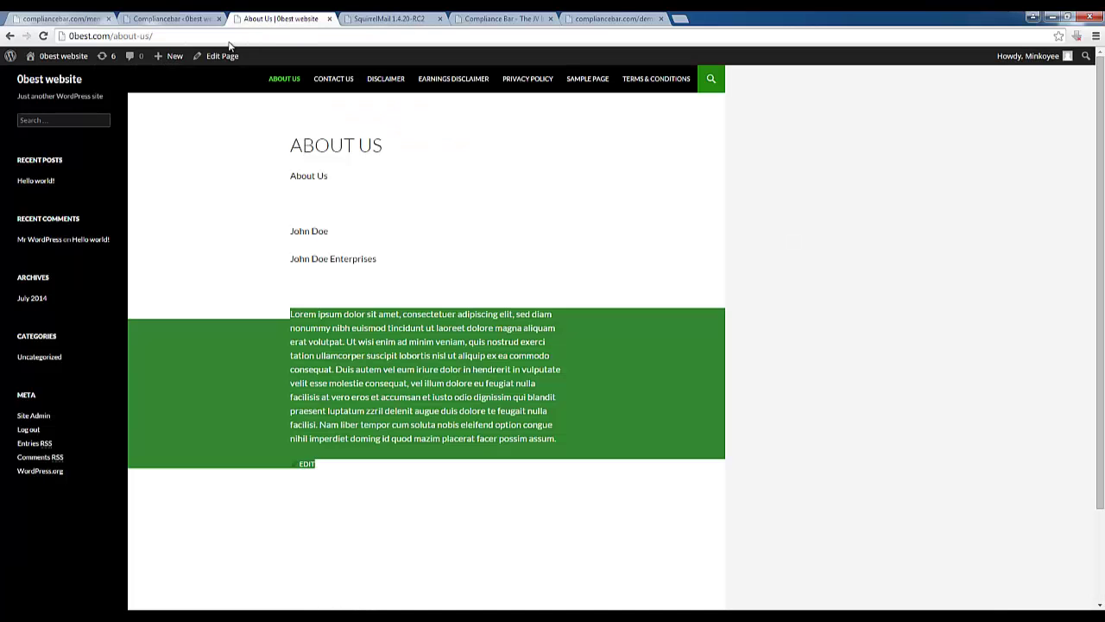
{"action": "left_click", "coordinate": [248, 285]}
{"action": "scroll", "coordinate": [378, 495], "scroll_direction": "down", "scroll_amount": 2}
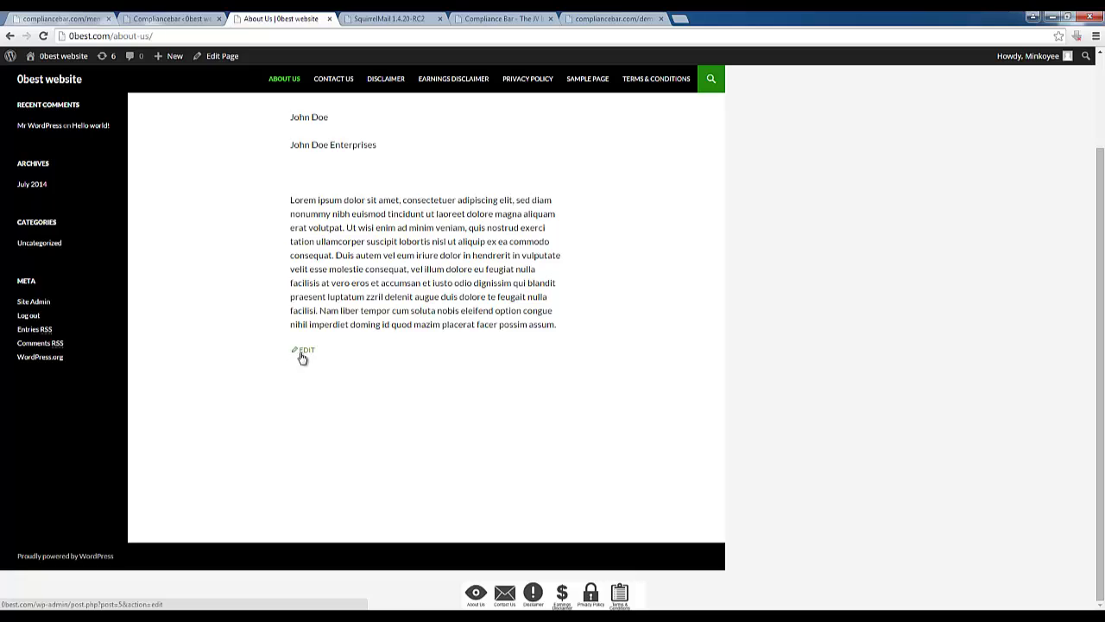
{"action": "right_click", "coordinate": [494, 347]}
{"action": "left_click", "coordinate": [521, 380]}
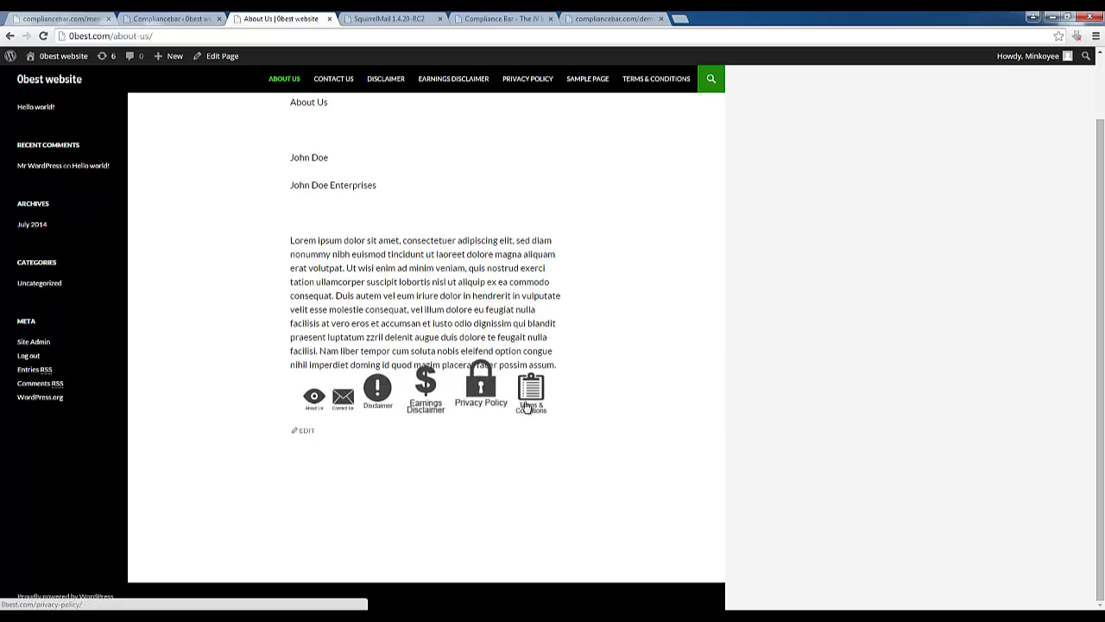
{"action": "scroll", "coordinate": [595, 419], "scroll_direction": "up", "scroll_amount": 1}
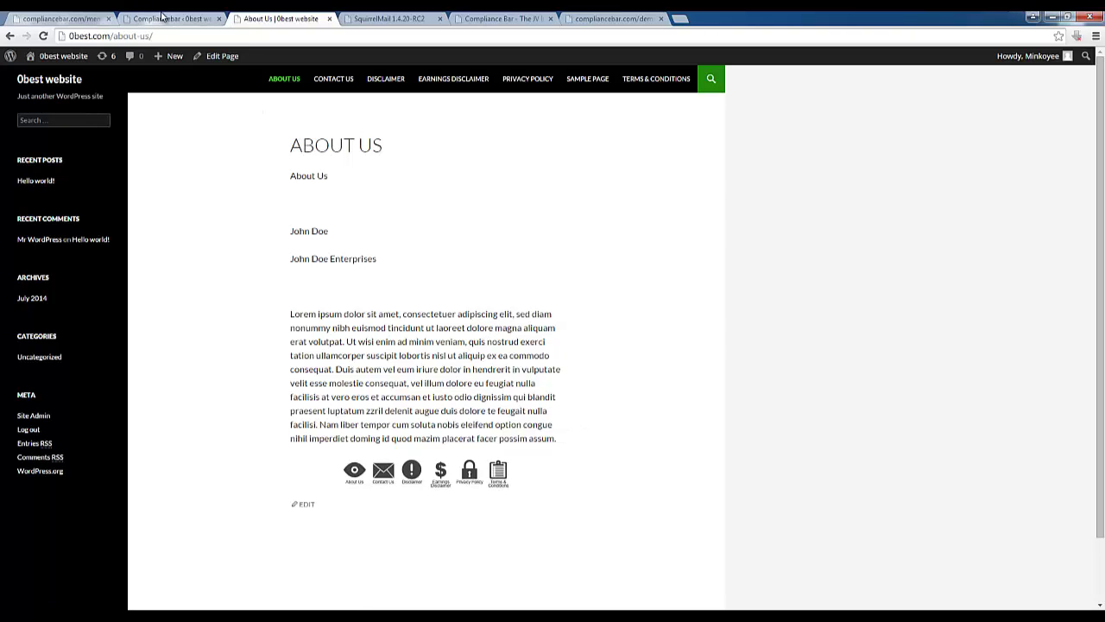
{"action": "key", "text": "ctrl+shift+Tab"}
{"action": "key", "text": "ctrl+Tab"}
Browse the 23 Page Templates and highlight the Anti-Spam Policy shortcode
{"action": "key", "text": "ctrl+shift+Tab"}
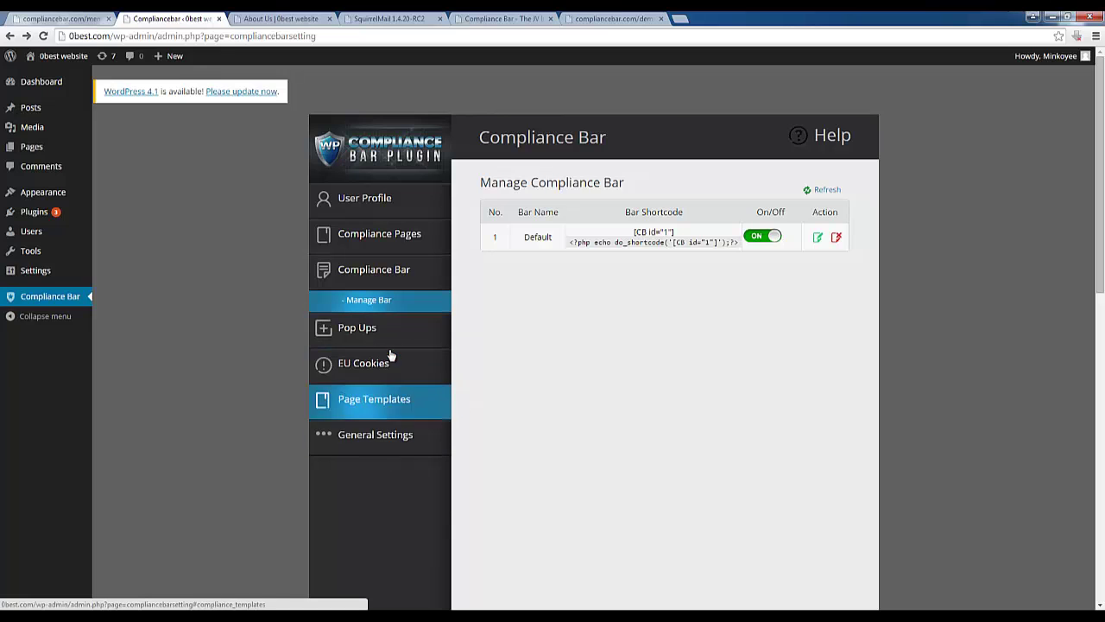
{"action": "left_click", "coordinate": [366, 406]}
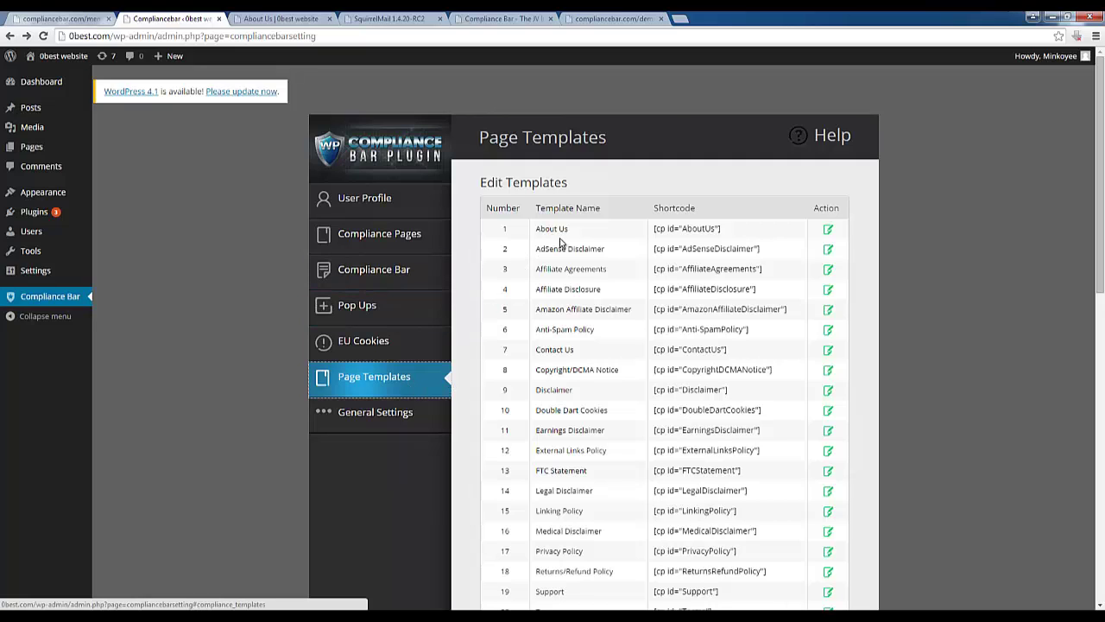
{"action": "scroll", "coordinate": [561, 243], "scroll_direction": "down", "scroll_amount": 5}
{"action": "scroll", "coordinate": [565, 273], "scroll_direction": "up", "scroll_amount": 3}
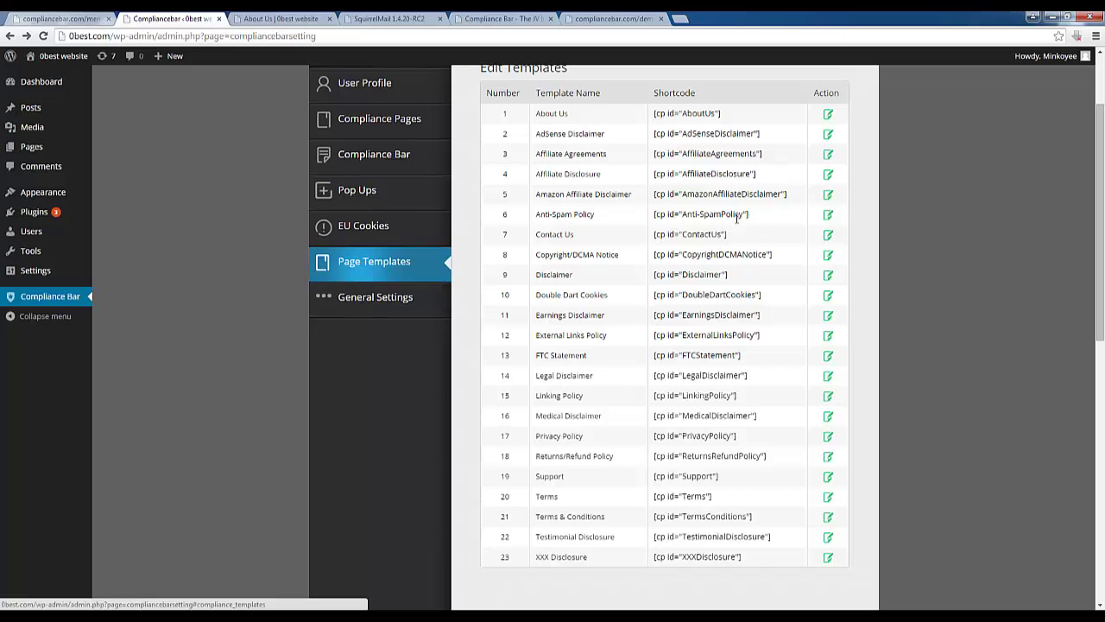
{"action": "left_click_drag", "start_coordinate": [750, 217], "coordinate": [654, 221]}
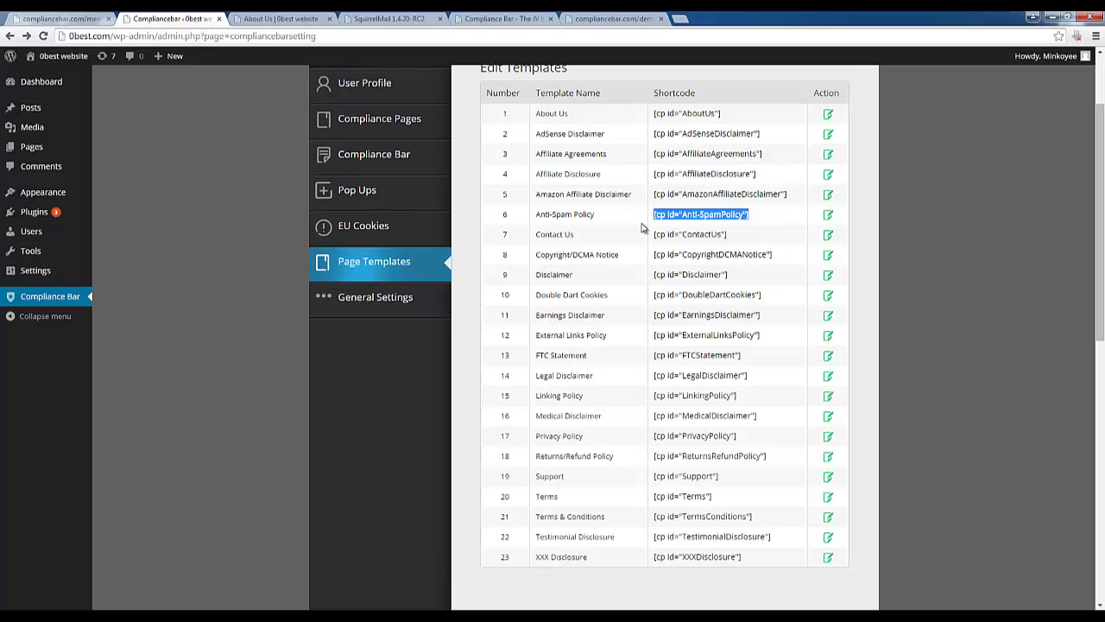
{"action": "left_click", "coordinate": [424, 235]}
Leave the EU cookies bar off after toggling it and checking its help notice
{"action": "scroll", "coordinate": [484, 254], "scroll_direction": "up", "scroll_amount": 2}
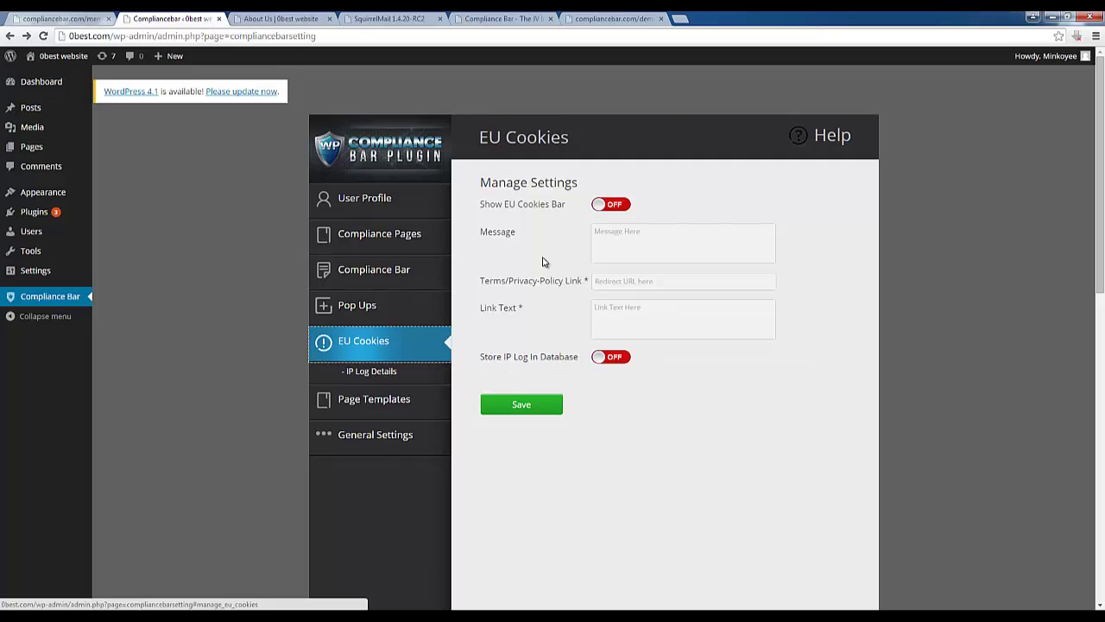
{"action": "left_click", "coordinate": [615, 205]}
{"action": "left_click", "coordinate": [604, 212]}
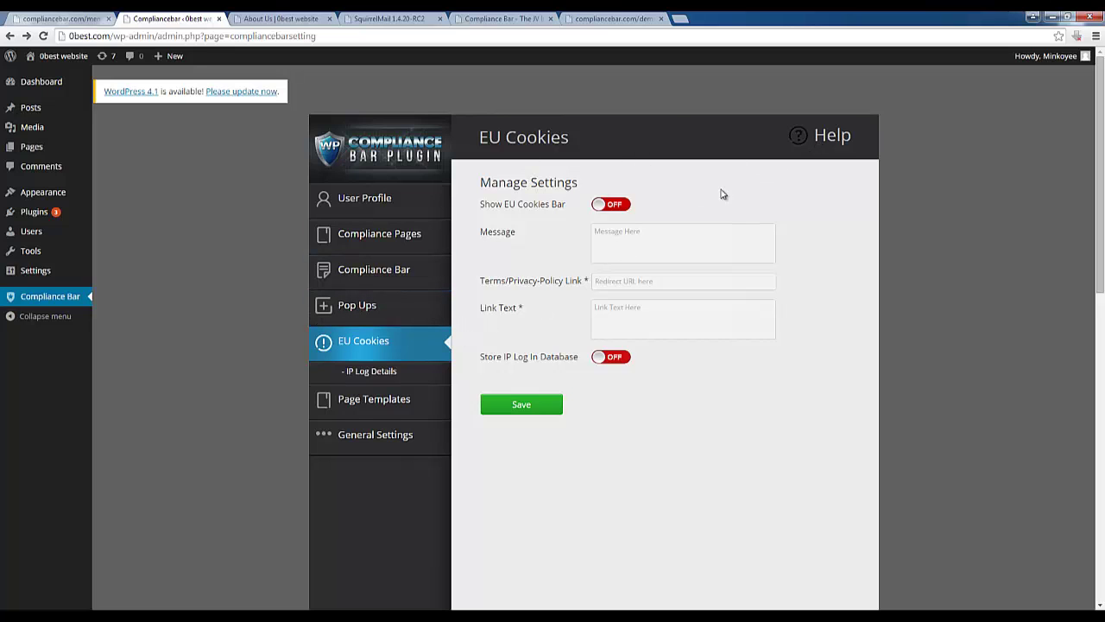
{"action": "left_click", "coordinate": [810, 148]}
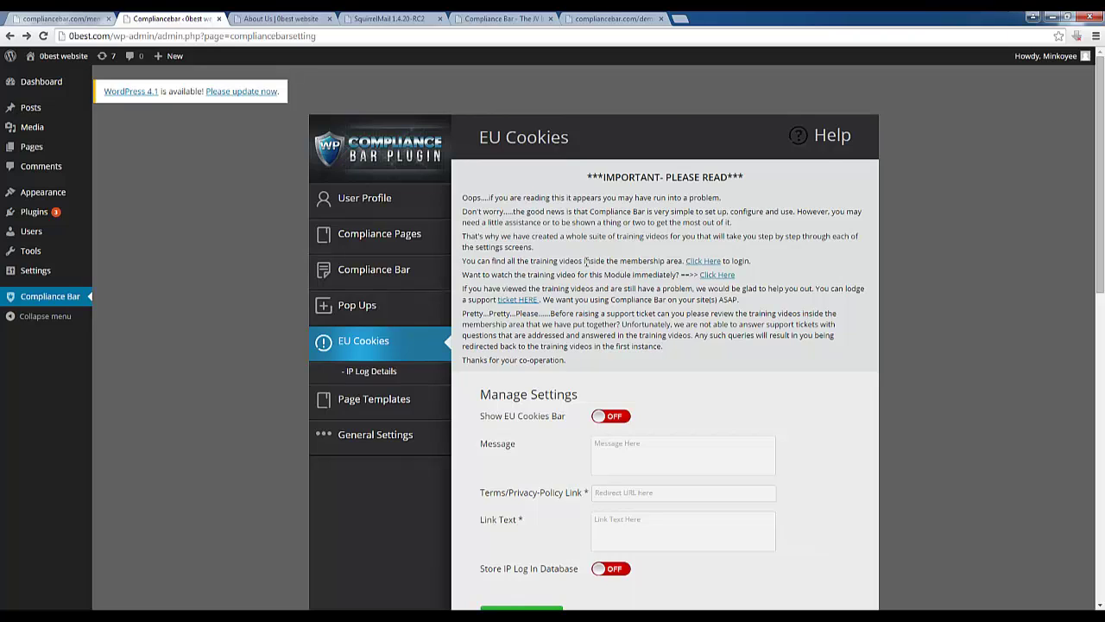
{"action": "left_click", "coordinate": [823, 149]}
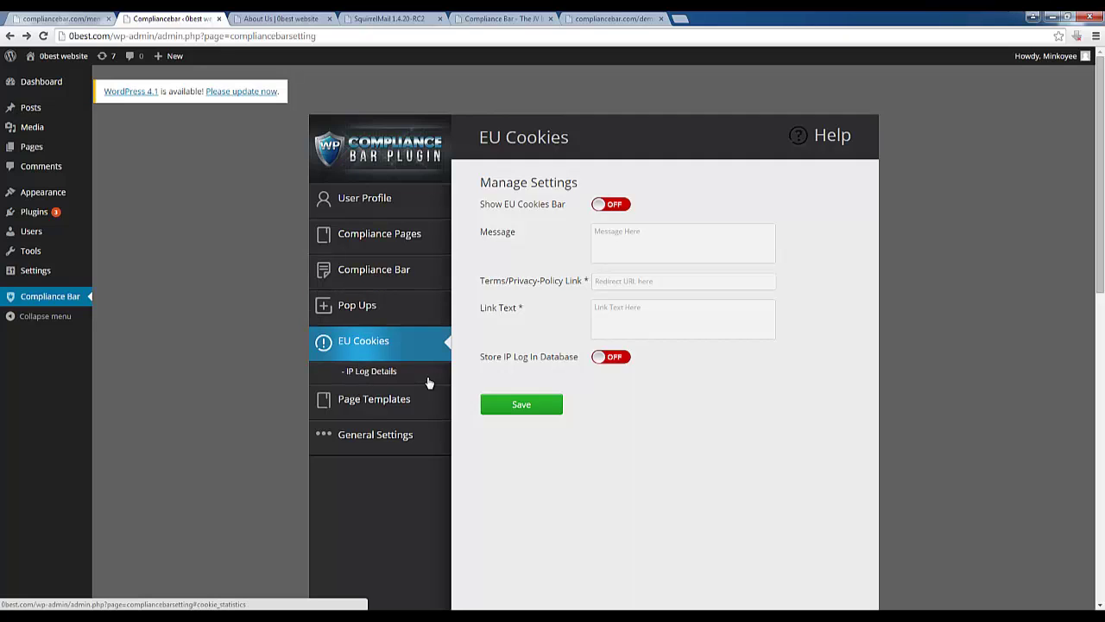
{"action": "left_click", "coordinate": [374, 310]}
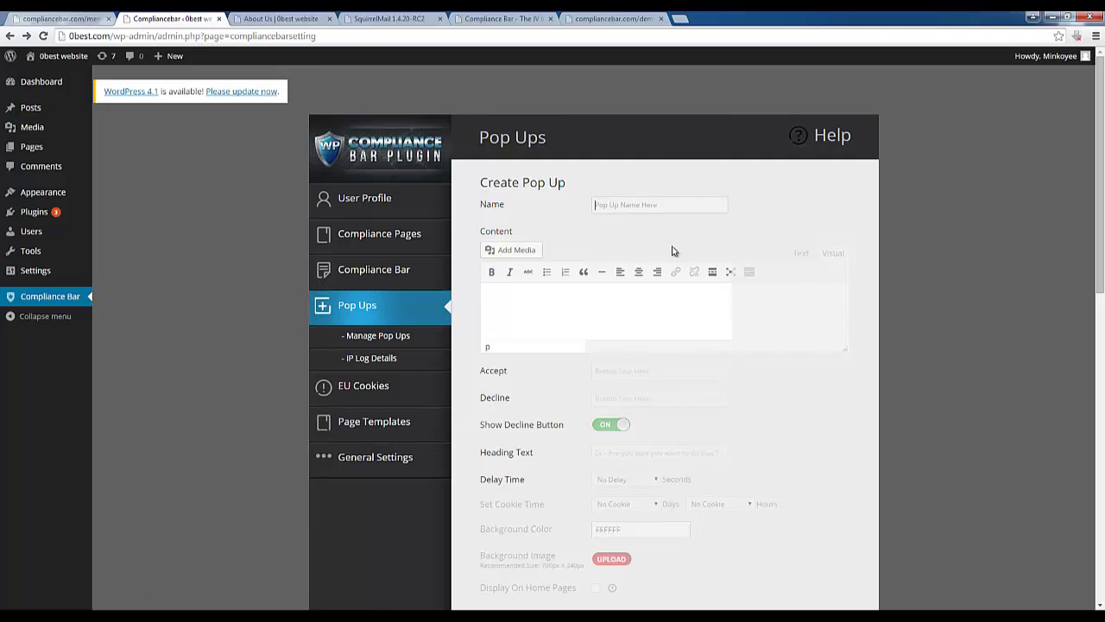
Name the pop up 'Pop Up Test' and write the agree-to-access sentence
{"action": "type", "text": "Pop Up Test"}
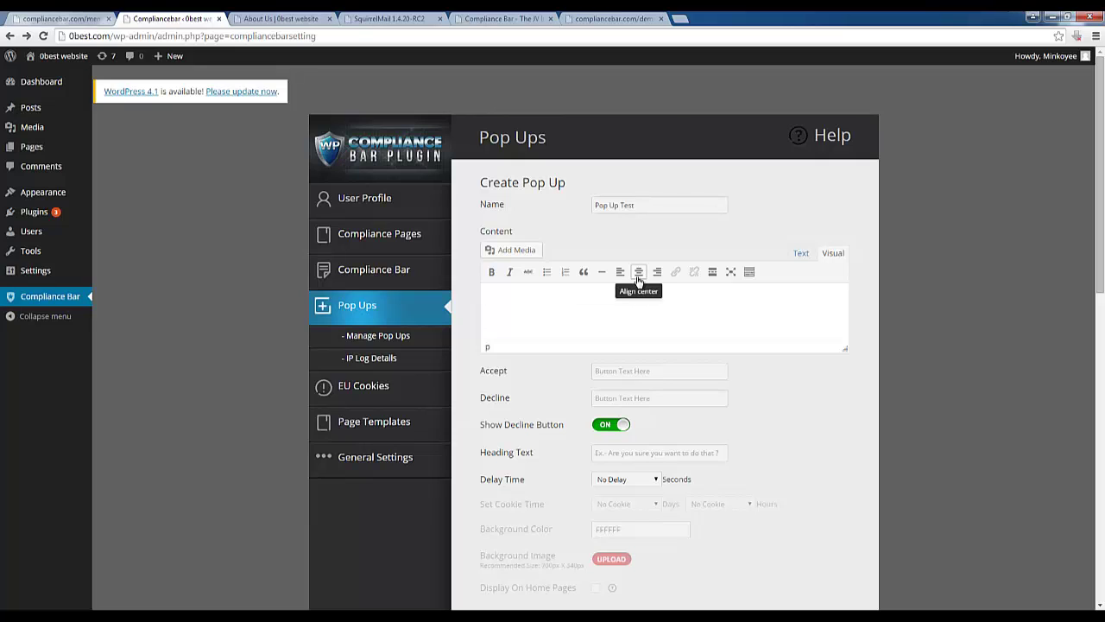
{"action": "type", "text": "ease agree to this statement before"}
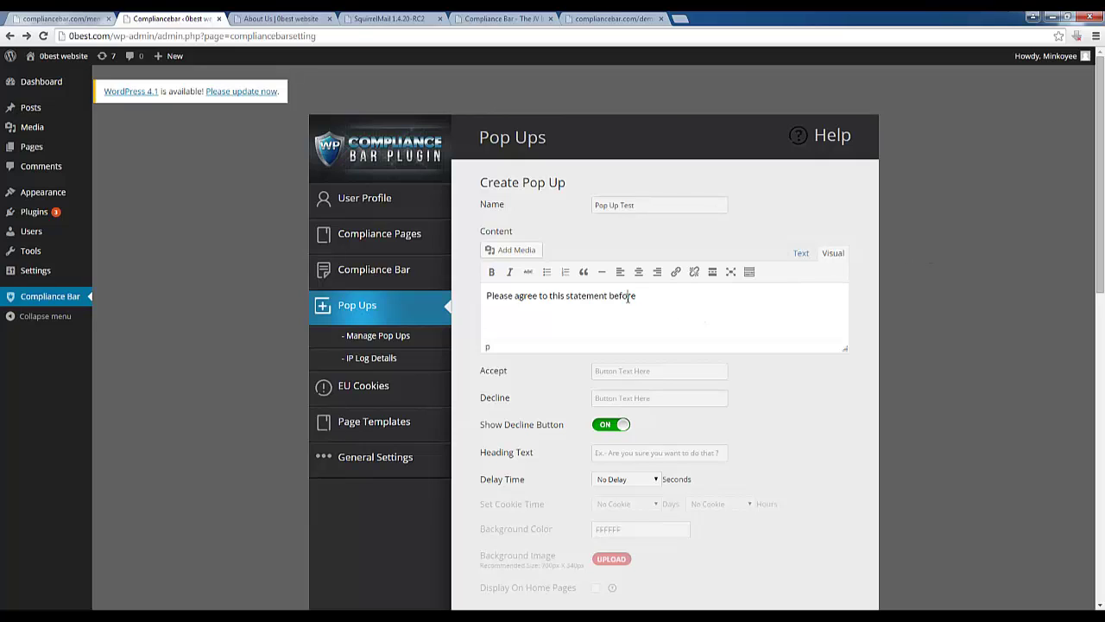
{"action": "double_click", "coordinate": [627, 296]}
{"action": "type", "text": "to acces"}
{"action": "type", "text": "s this page:"}
{"action": "key", "text": "Return"}
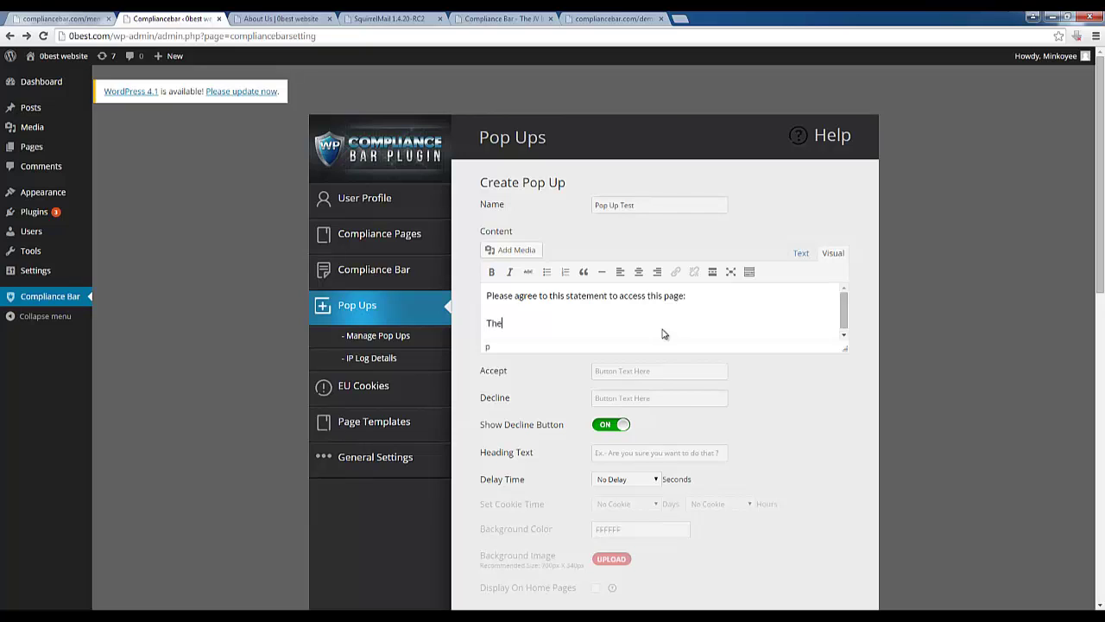
Add the Buffalo Bills line to the content and begin the Agree/Disagree button labels
{"action": "type", "text": "Buffalo Bills are idiots for letting Pepper Johnson go to"}
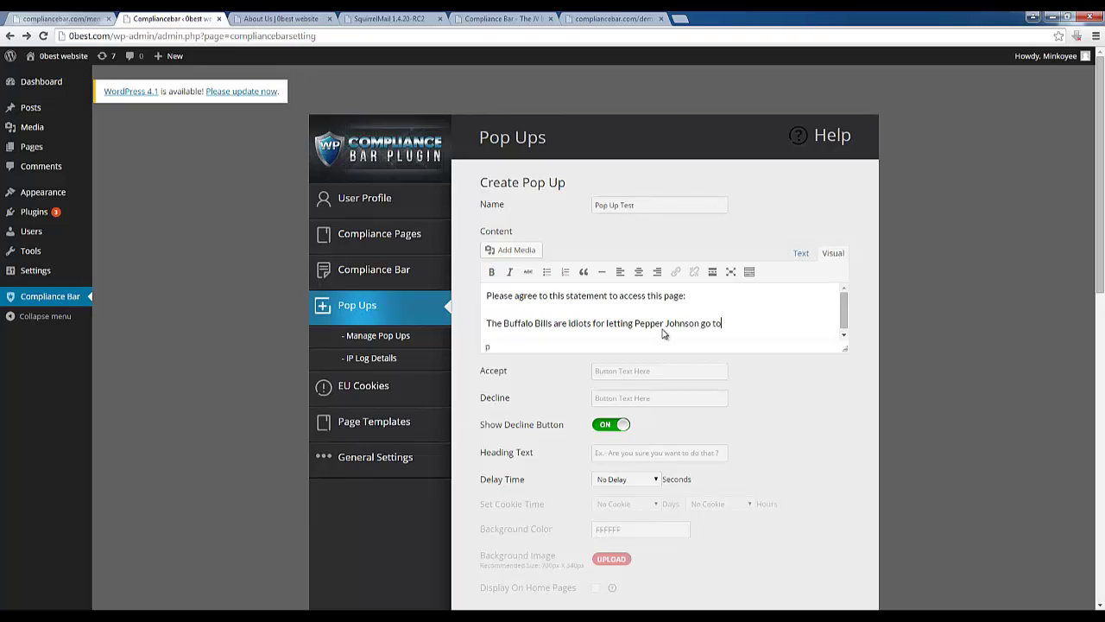
{"action": "type", "text": "visio"}
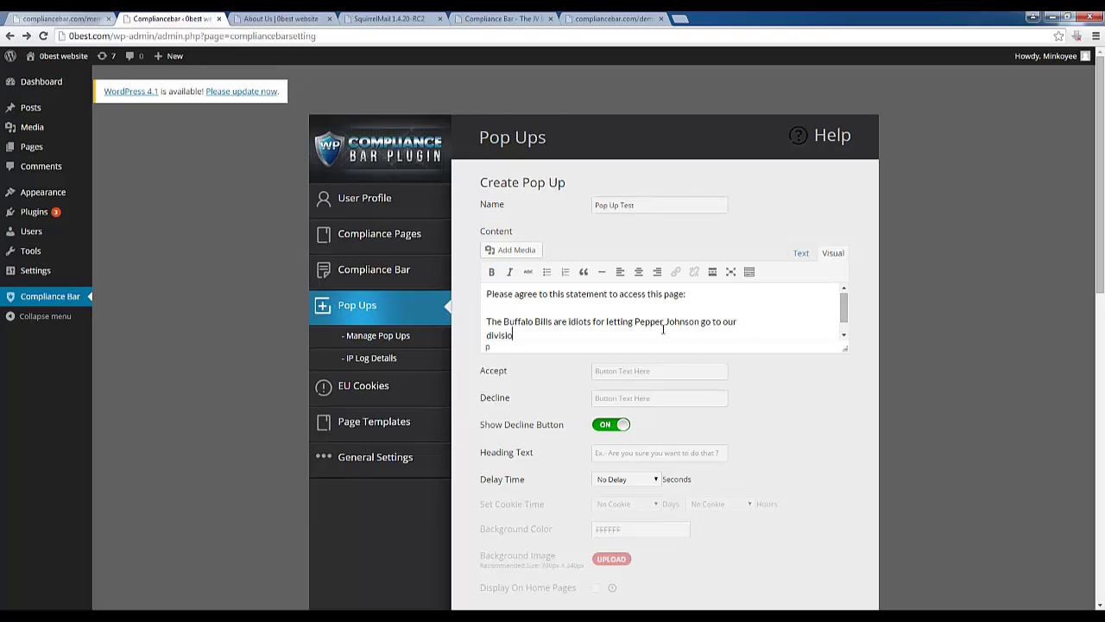
{"action": "type", "text": "n rivals."}
{"action": "scroll", "coordinate": [599, 394], "scroll_direction": "down", "scroll_amount": 1}
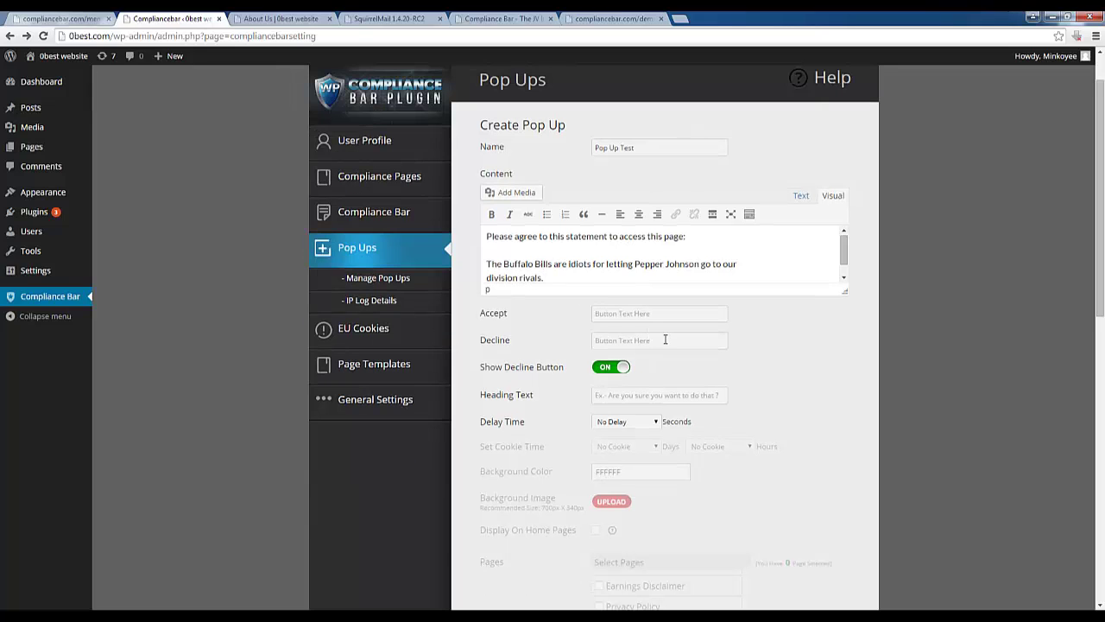
{"action": "type", "text": "ADisagree"}
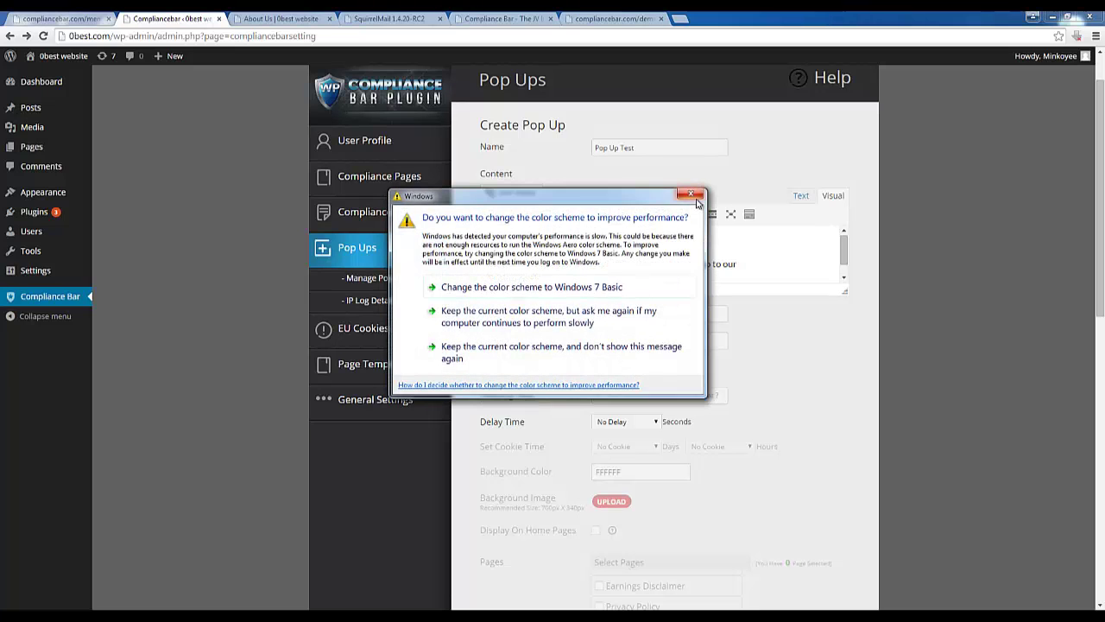
Set the heading 'Are you sure you want to access this page!', a 3-second delay, and home-page display
{"action": "left_click", "coordinate": [685, 202]}
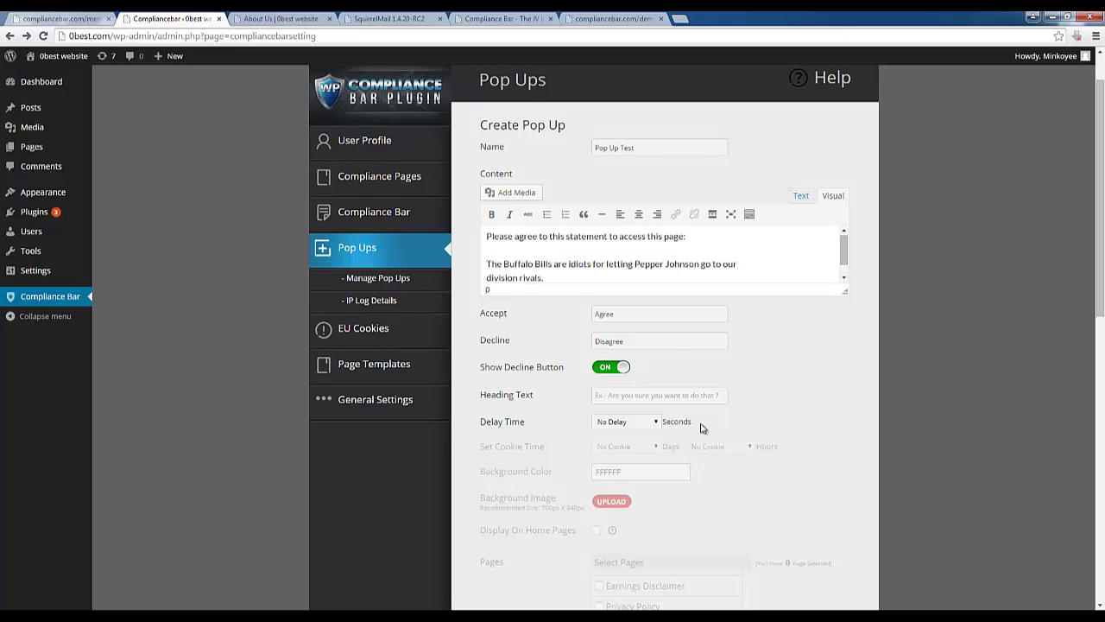
{"action": "type", "text": "A"}
{"action": "type", "text": "re you sure y"}
{"action": "type", "text": "ou want to access this page!"}
{"action": "left_click", "coordinate": [633, 423]}
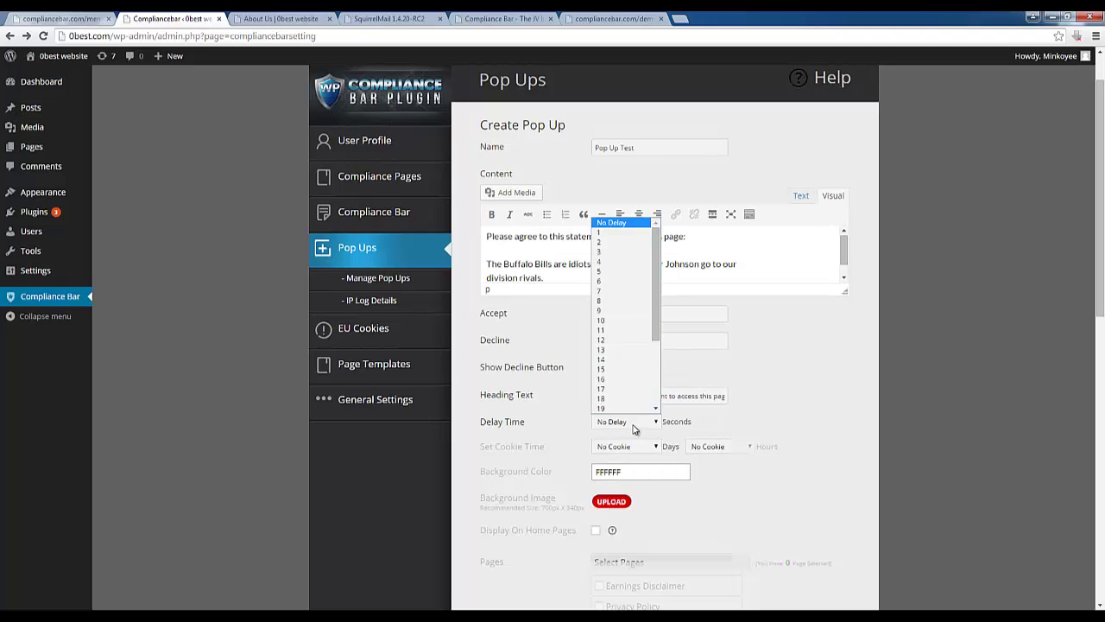
{"action": "left_click", "coordinate": [609, 251]}
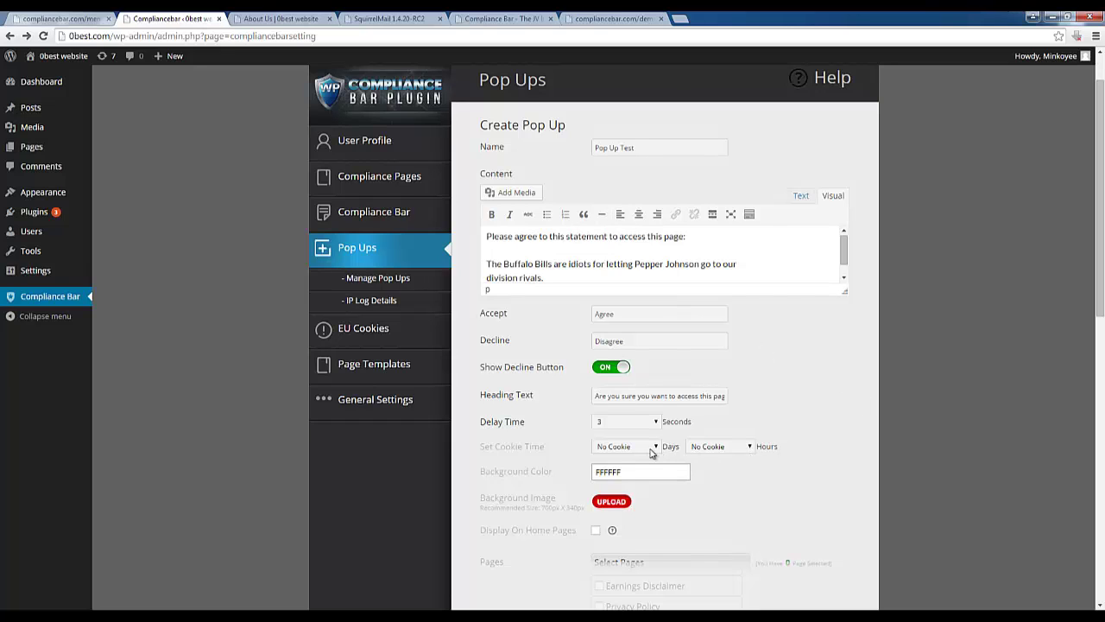
{"action": "scroll", "coordinate": [640, 490], "scroll_direction": "down", "scroll_amount": 2}
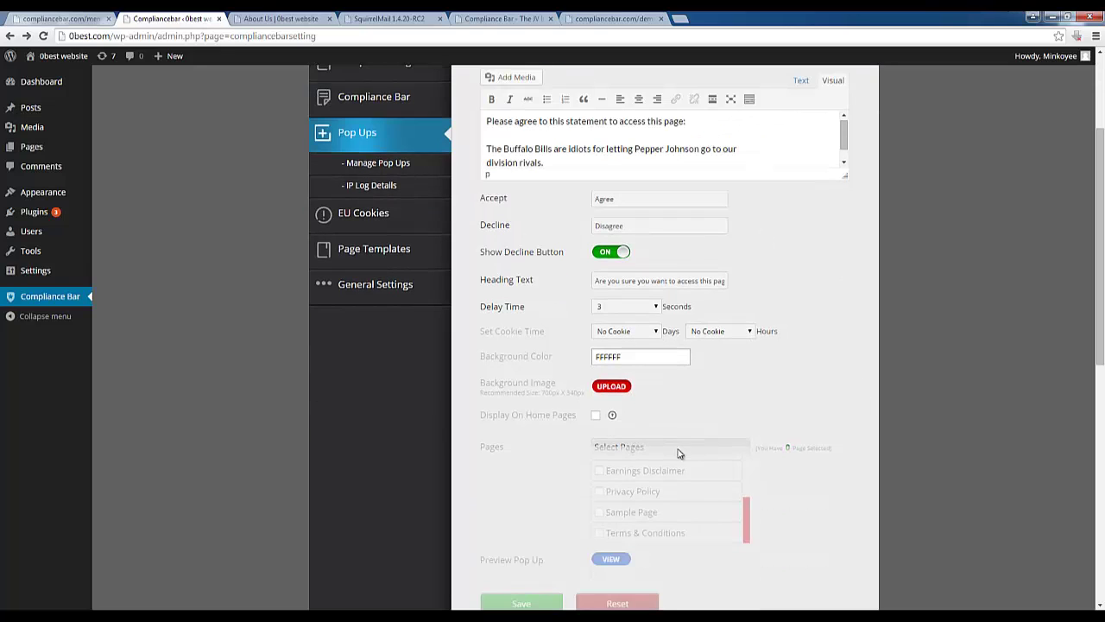
{"action": "left_click", "coordinate": [596, 417]}
{"action": "scroll", "coordinate": [682, 457], "scroll_direction": "down", "scroll_amount": 2}
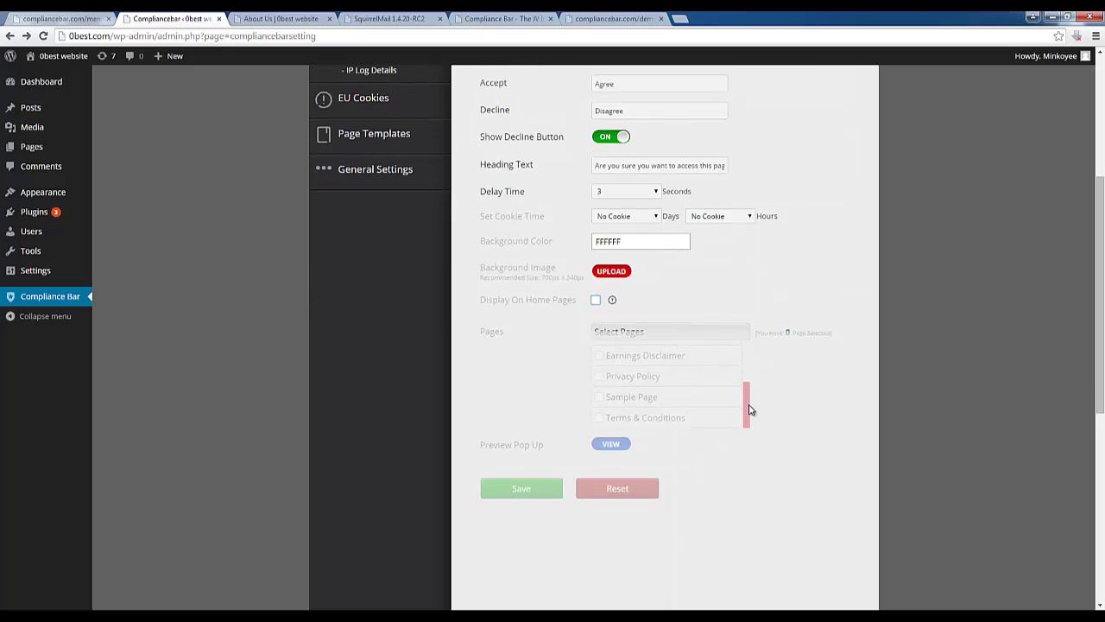
Select all seven default pages for the pop up and save it
{"action": "mouse_move", "coordinate": [749, 410]}
{"action": "left_mouse_down"}
{"action": "mouse_move", "coordinate": [753, 365]}
{"action": "mouse_move", "coordinate": [744, 424]}
{"action": "left_mouse_up"}
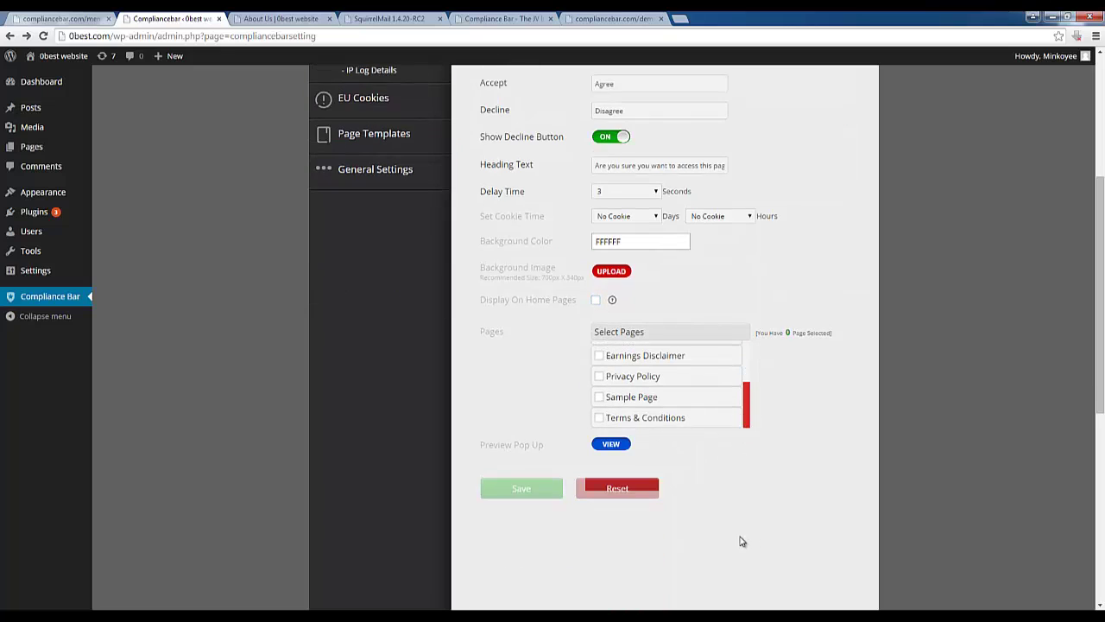
{"action": "left_click_drag", "start_coordinate": [751, 384], "coordinate": [760, 353]}
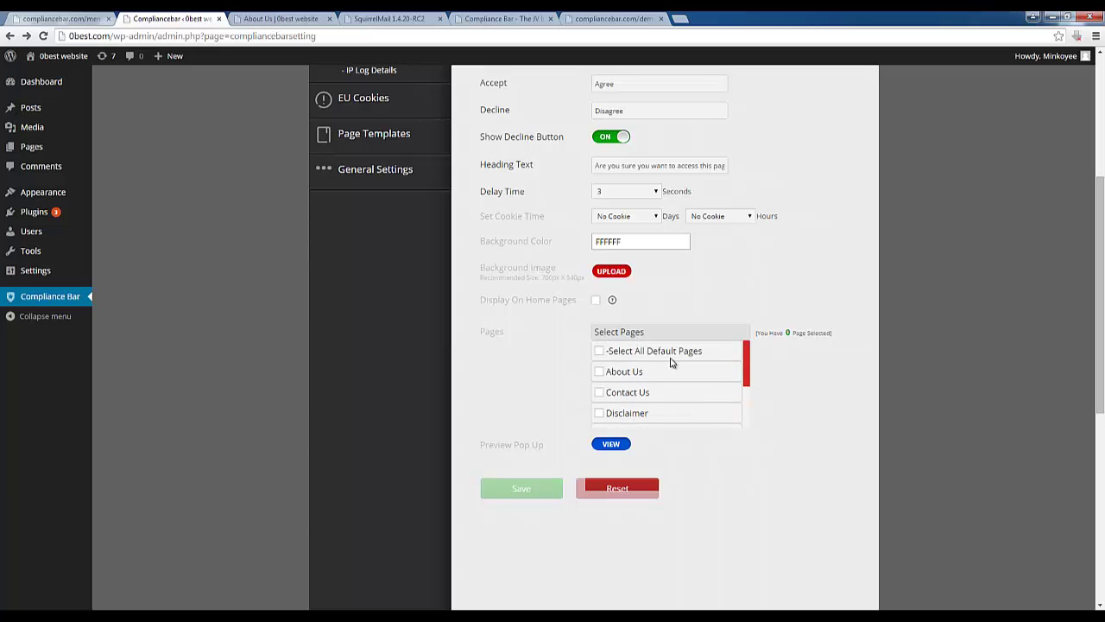
{"action": "left_click", "coordinate": [599, 351]}
{"action": "left_click", "coordinate": [520, 492]}
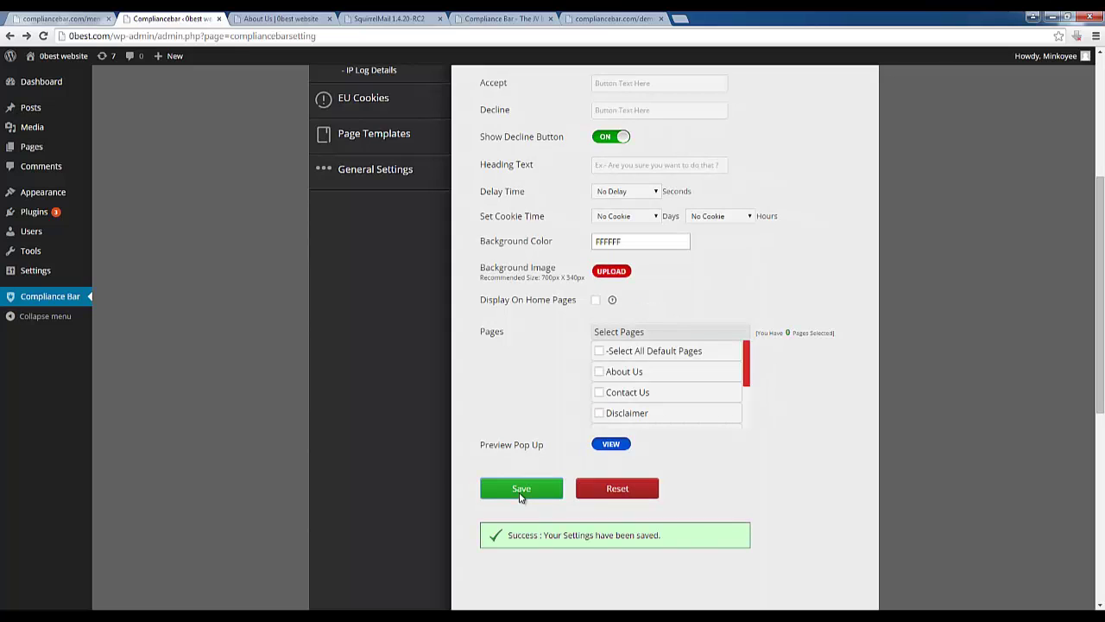
Preview the saved pop up, then close the preview and the home pages info note
{"action": "left_click", "coordinate": [611, 445]}
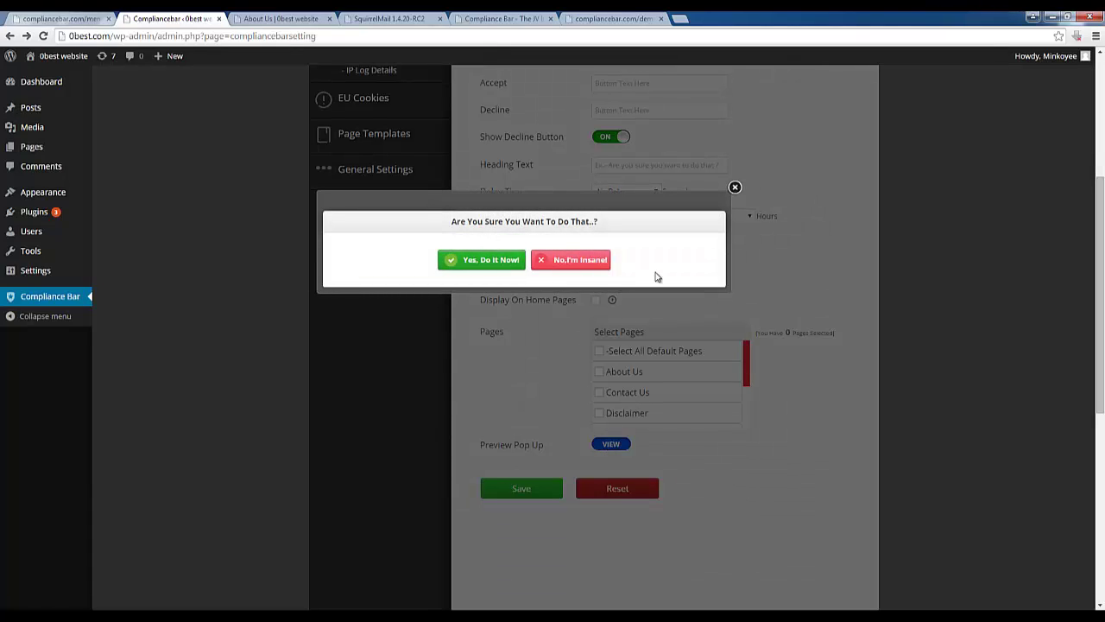
{"action": "left_click", "coordinate": [735, 188]}
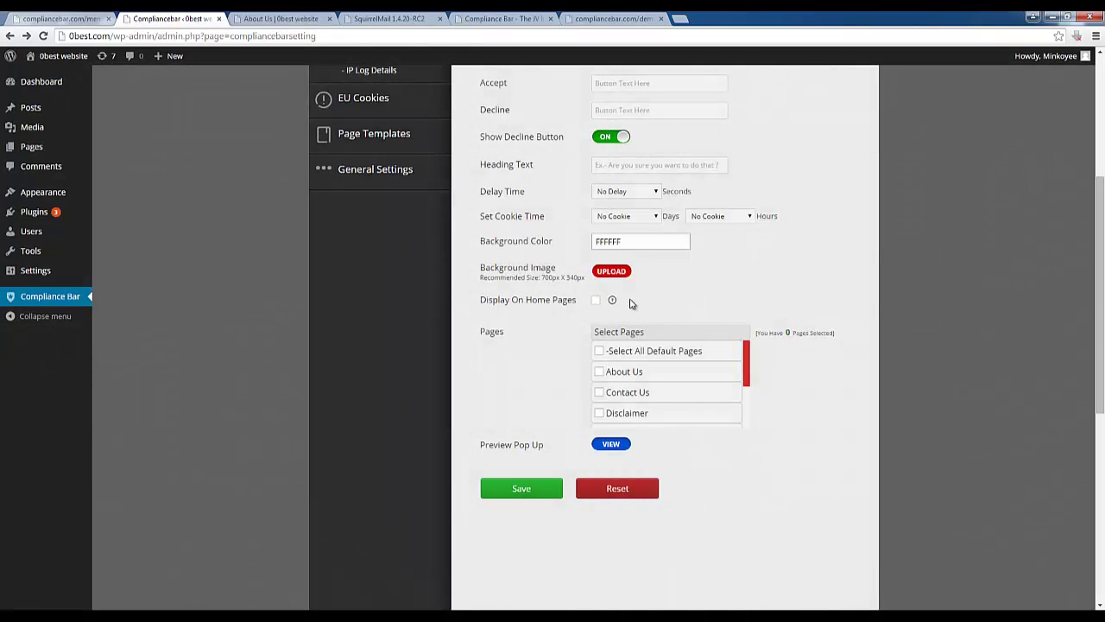
{"action": "scroll", "coordinate": [631, 302], "scroll_direction": "up", "scroll_amount": 2}
{"action": "scroll", "coordinate": [630, 305], "scroll_direction": "up", "scroll_amount": 2}
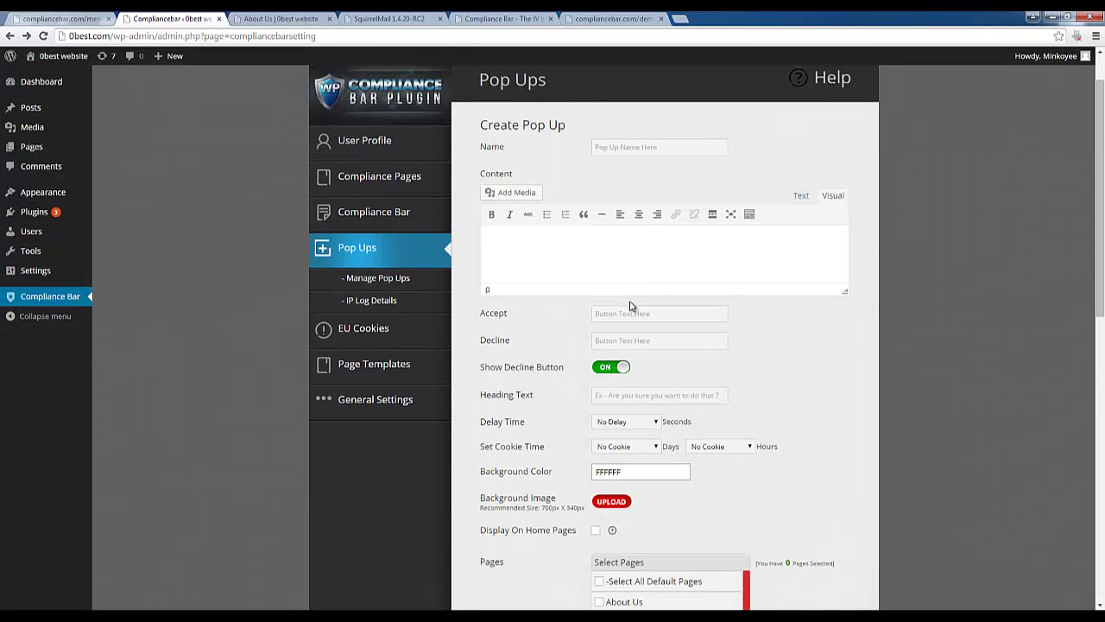
{"action": "scroll", "coordinate": [617, 298], "scroll_direction": "down", "scroll_amount": 4}
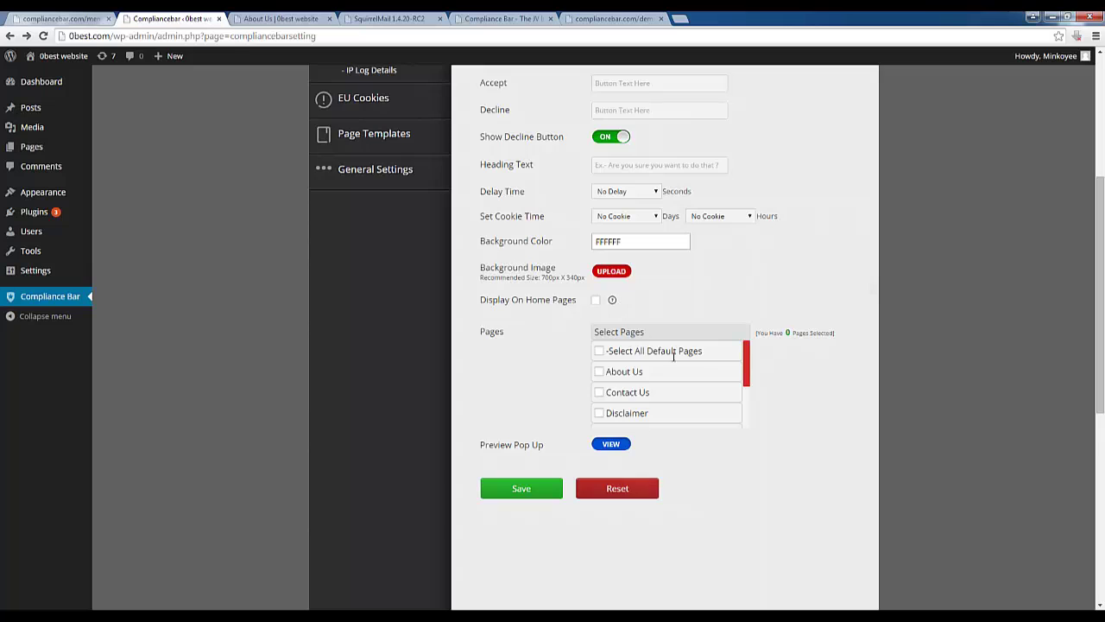
{"action": "scroll", "coordinate": [673, 356], "scroll_direction": "down", "scroll_amount": 2}
{"action": "left_click", "coordinate": [875, 175]}
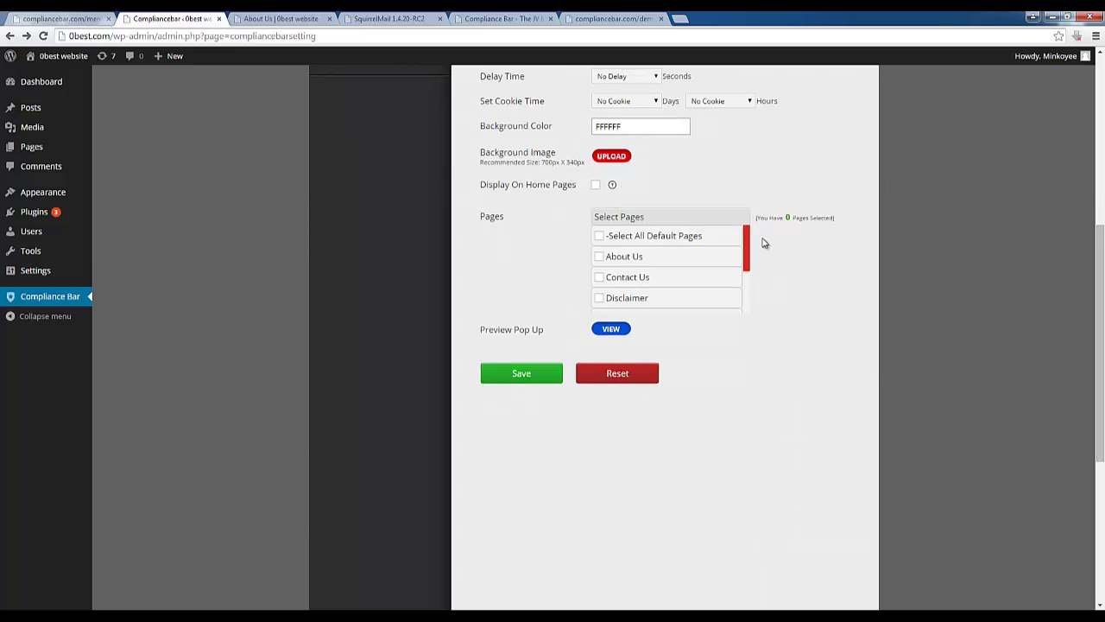
{"action": "scroll", "coordinate": [760, 251], "scroll_direction": "up", "scroll_amount": 3}
{"action": "left_click", "coordinate": [408, 283]}
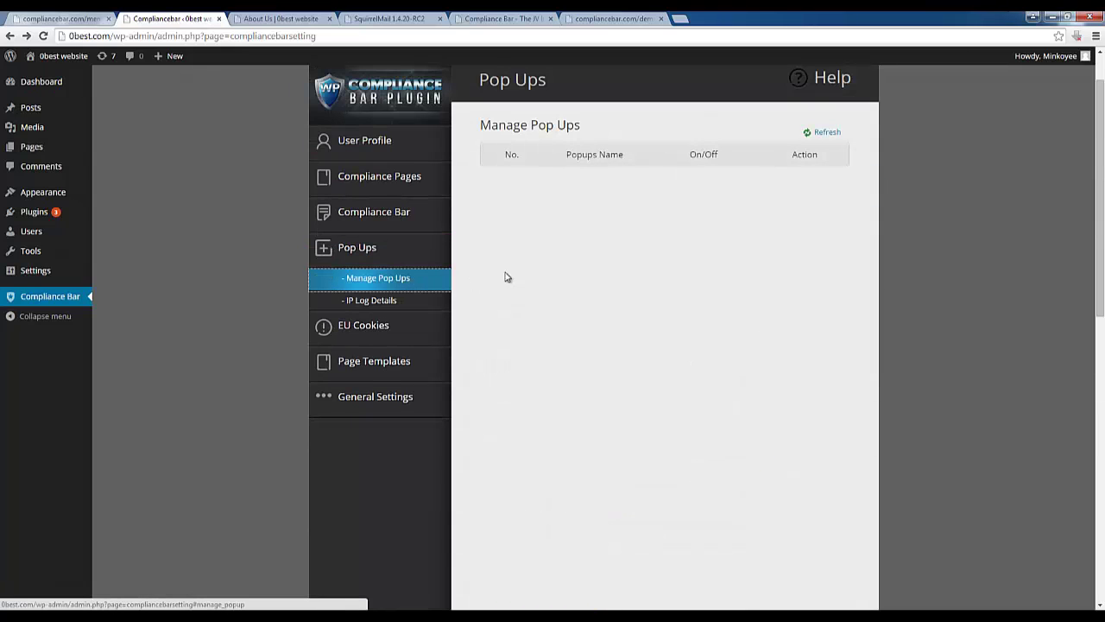
{"action": "left_click", "coordinate": [813, 136]}
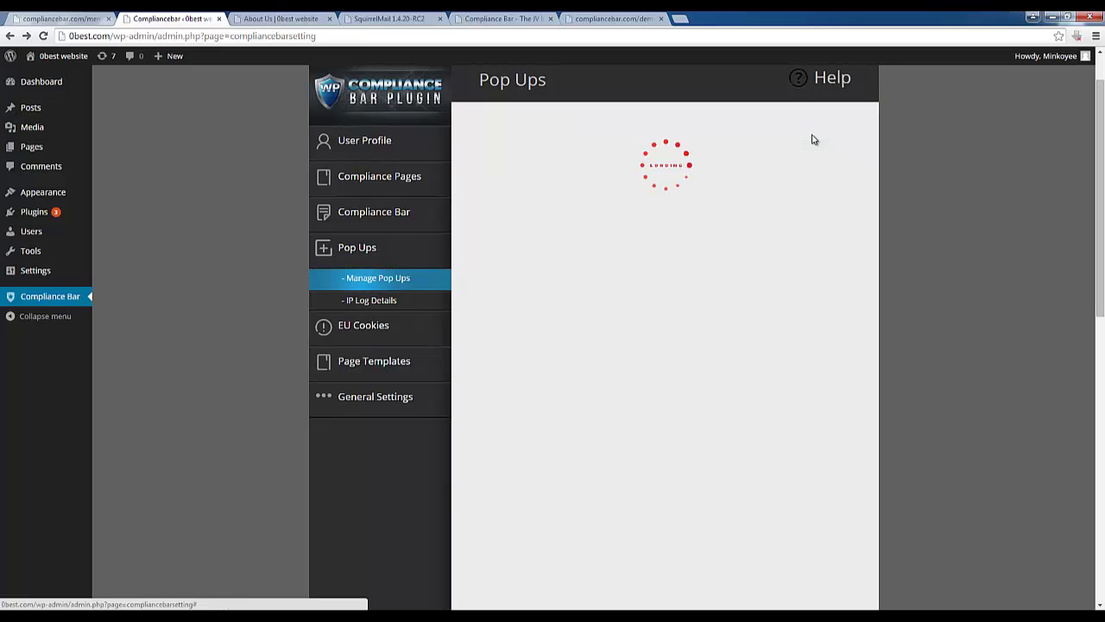
{"action": "left_click", "coordinate": [809, 181]}
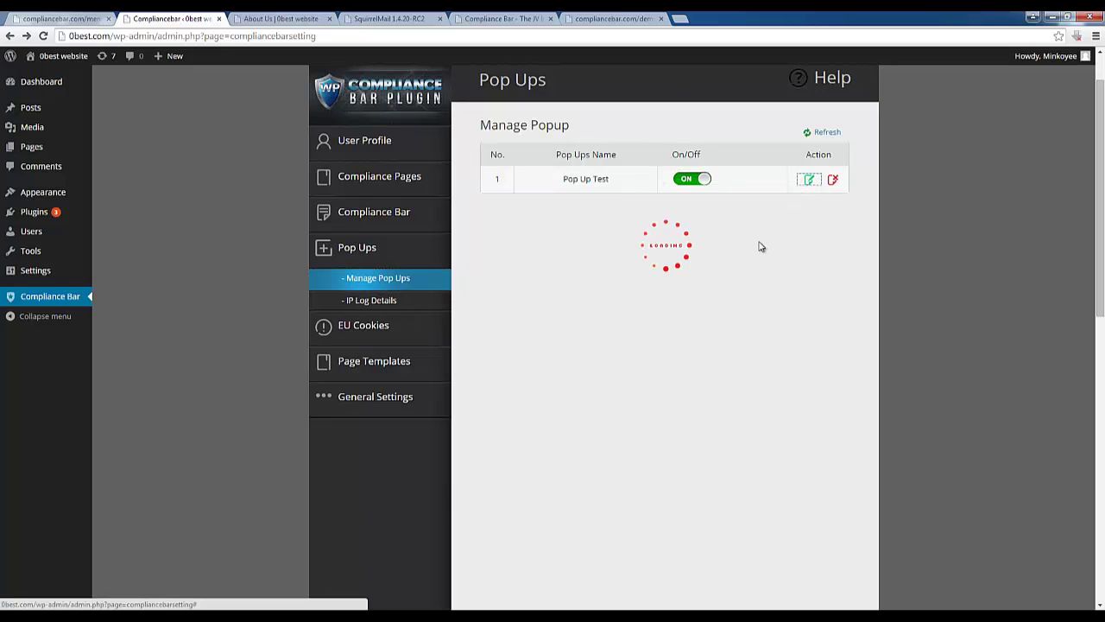
{"action": "scroll", "coordinate": [738, 324], "scroll_direction": "down", "scroll_amount": 3}
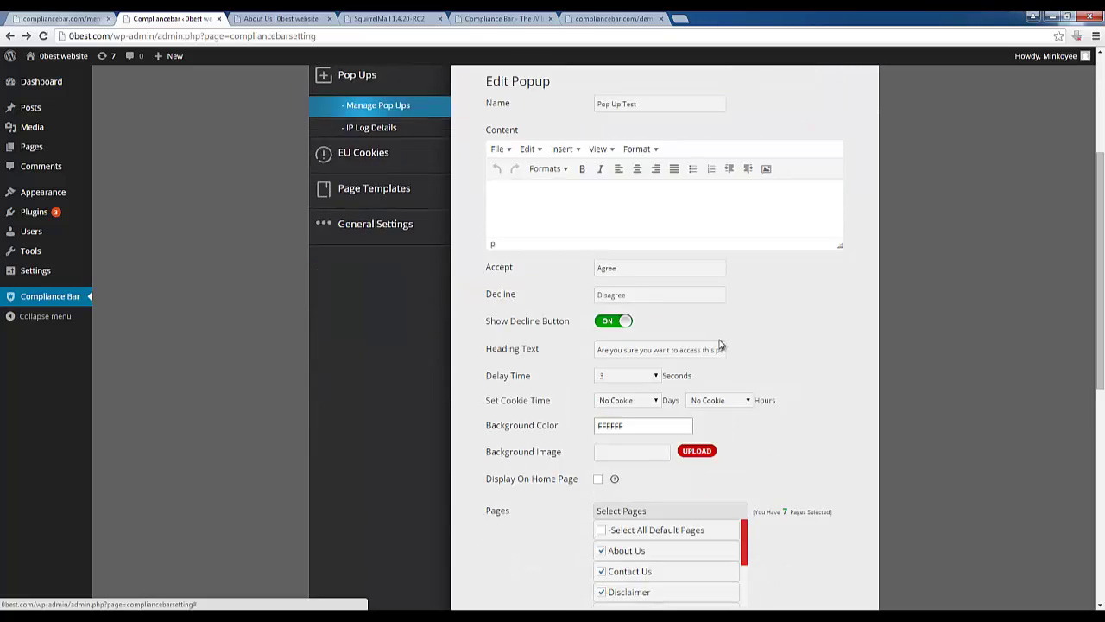
{"action": "scroll", "coordinate": [703, 367], "scroll_direction": "down", "scroll_amount": 2}
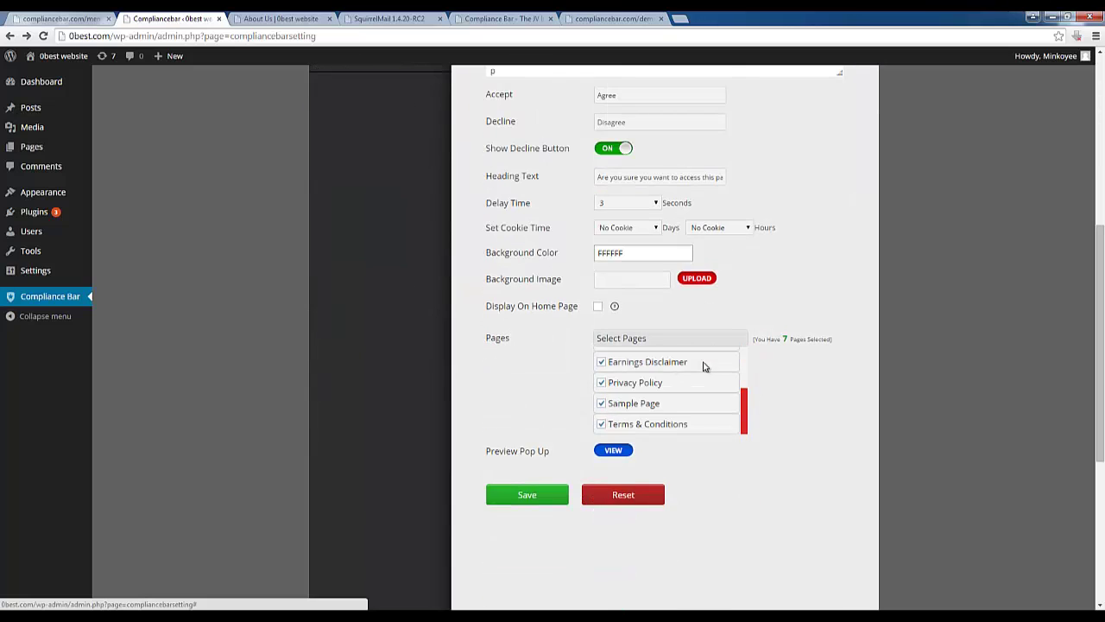
{"action": "scroll", "coordinate": [703, 380], "scroll_direction": "up", "scroll_amount": 5}
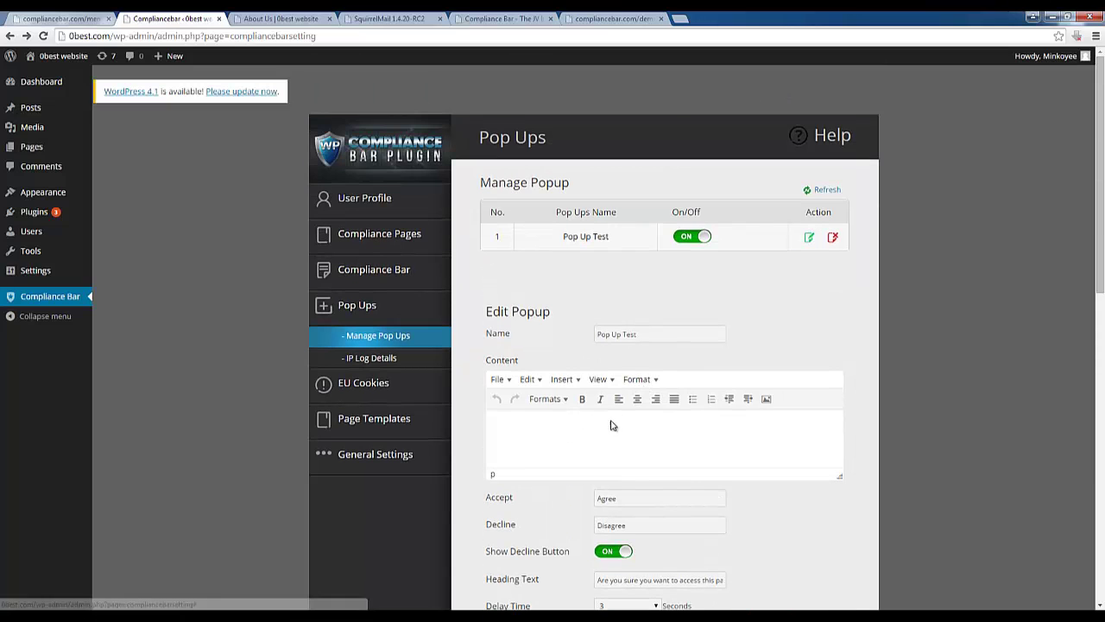
{"action": "left_click", "coordinate": [512, 383]}
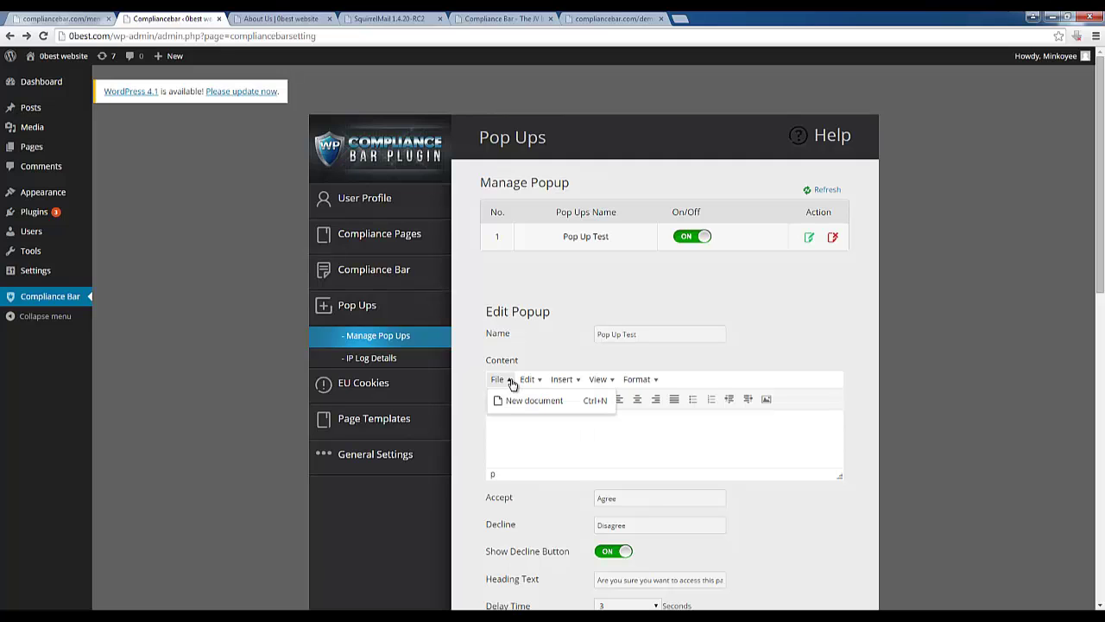
{"action": "scroll", "coordinate": [964, 384], "scroll_direction": "down", "scroll_amount": 2}
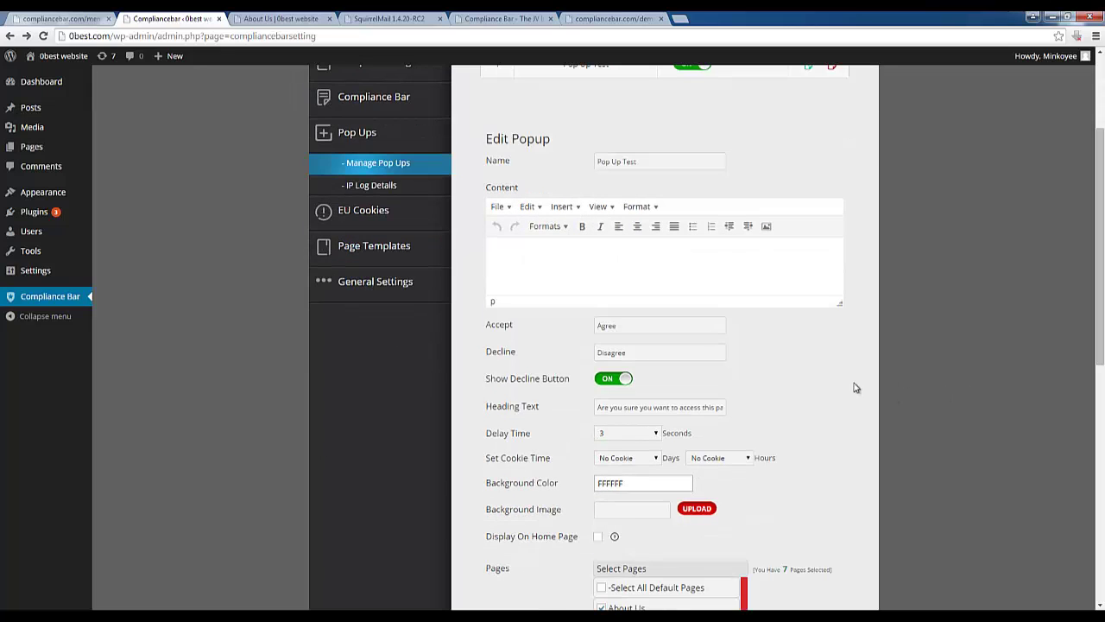
{"action": "triple_click", "coordinate": [688, 407]}
{"action": "left_click", "coordinate": [872, 416]}
{"action": "scroll", "coordinate": [607, 389], "scroll_direction": "down", "scroll_amount": 2}
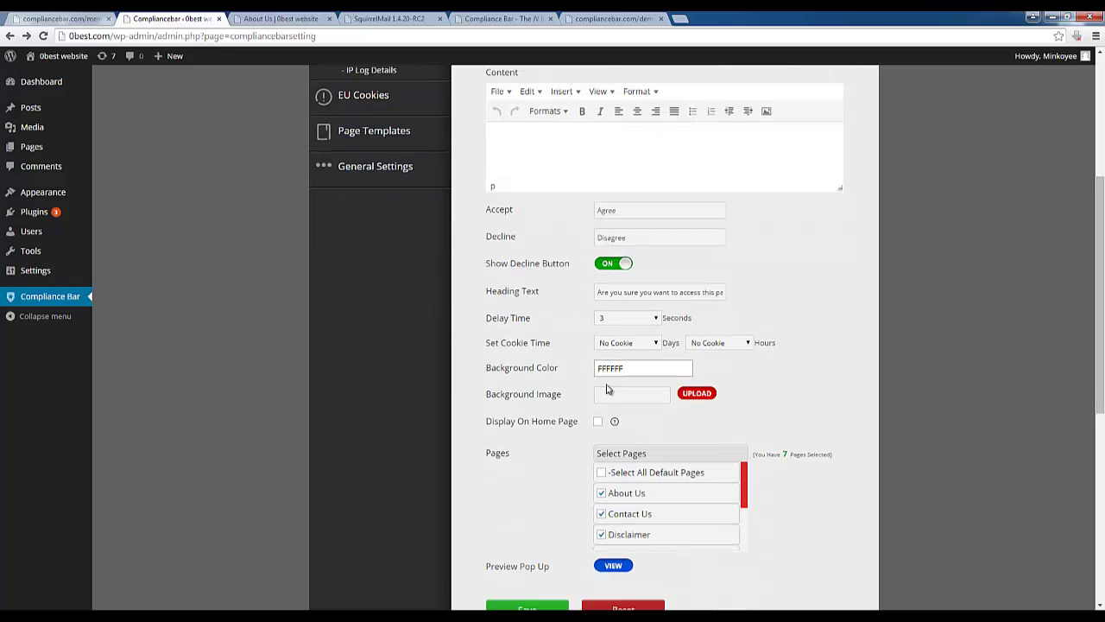
Replace Pop Up Test's Heading Text with 'Testing 1-2-3'
{"action": "scroll", "coordinate": [587, 319], "scroll_direction": "up", "scroll_amount": 4}
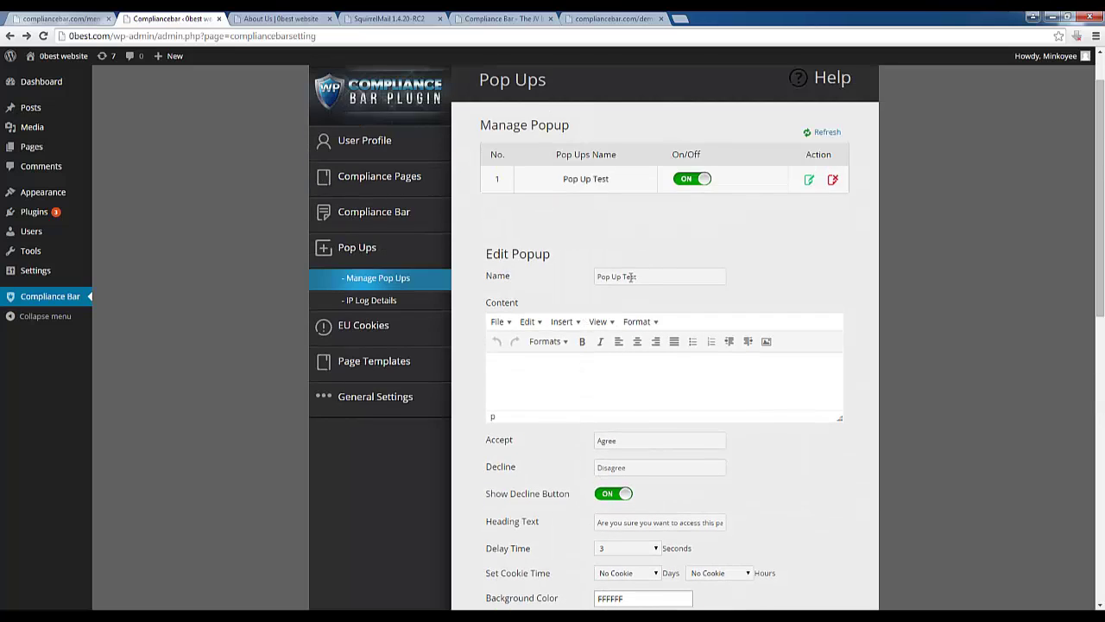
{"action": "scroll", "coordinate": [635, 343], "scroll_direction": "down", "scroll_amount": 3}
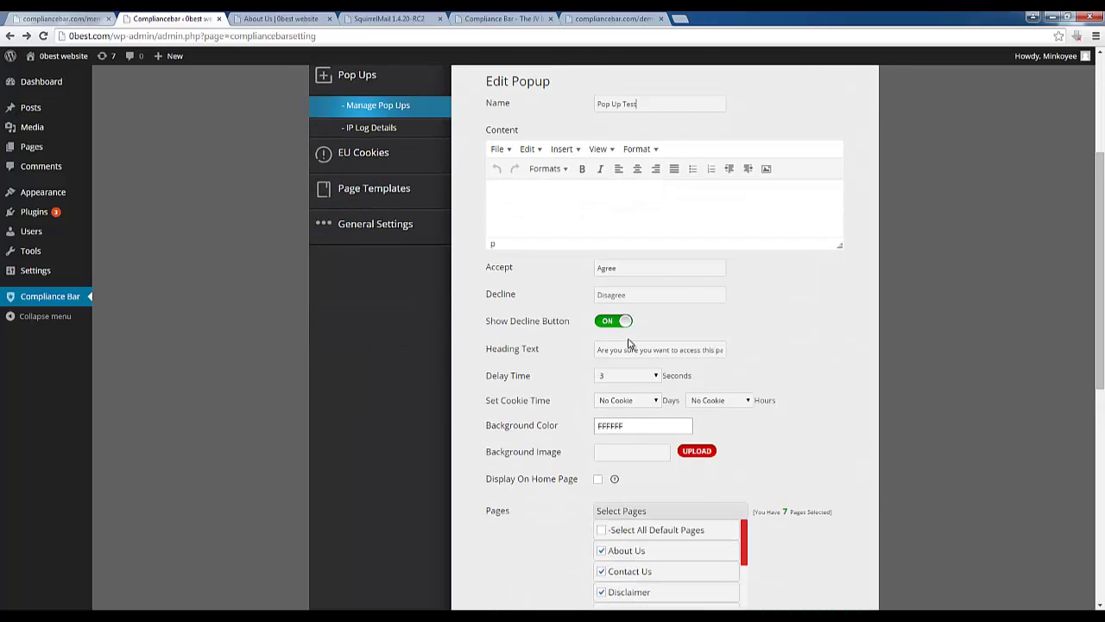
{"action": "triple_click", "coordinate": [622, 350]}
{"action": "key", "text": "BackSpace"}
{"action": "type", "text": "Testing 1-2-3"}
Enlarge the content editor and write new body text starting 'Testing the body area of'
{"action": "scroll", "coordinate": [859, 320], "scroll_direction": "up", "scroll_amount": 2}
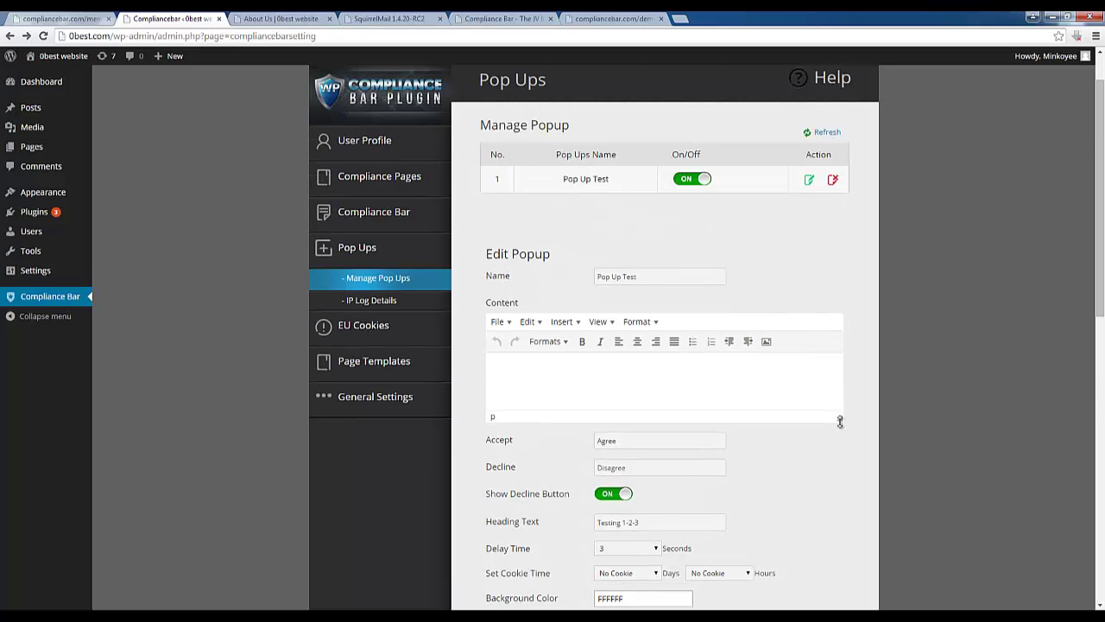
{"action": "left_click_drag", "start_coordinate": [840, 421], "coordinate": [804, 538]}
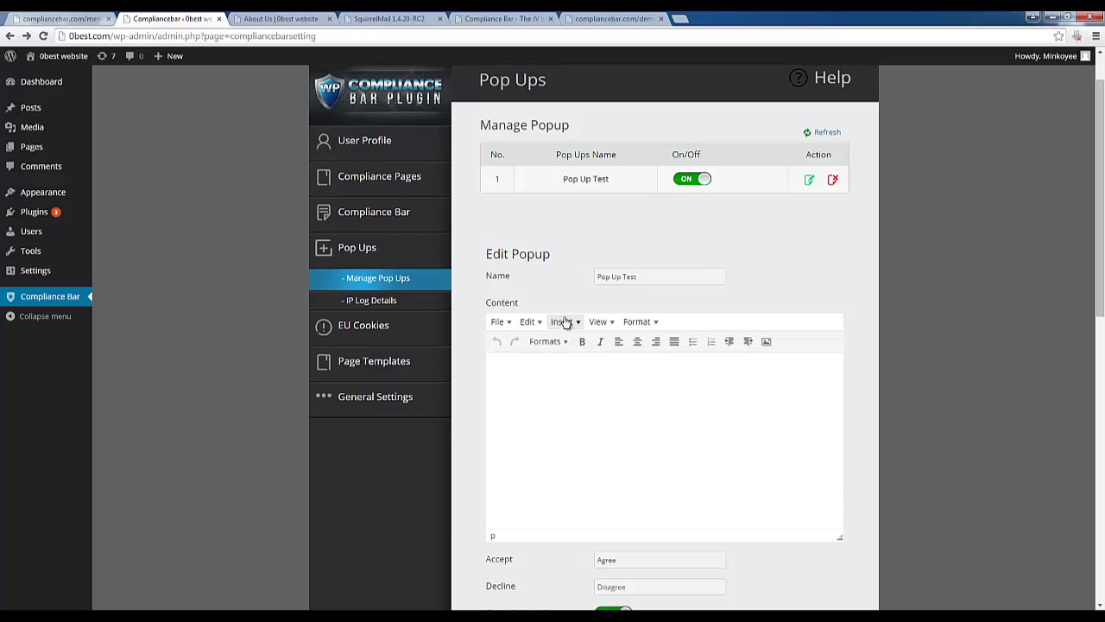
{"action": "left_click", "coordinate": [566, 321]}
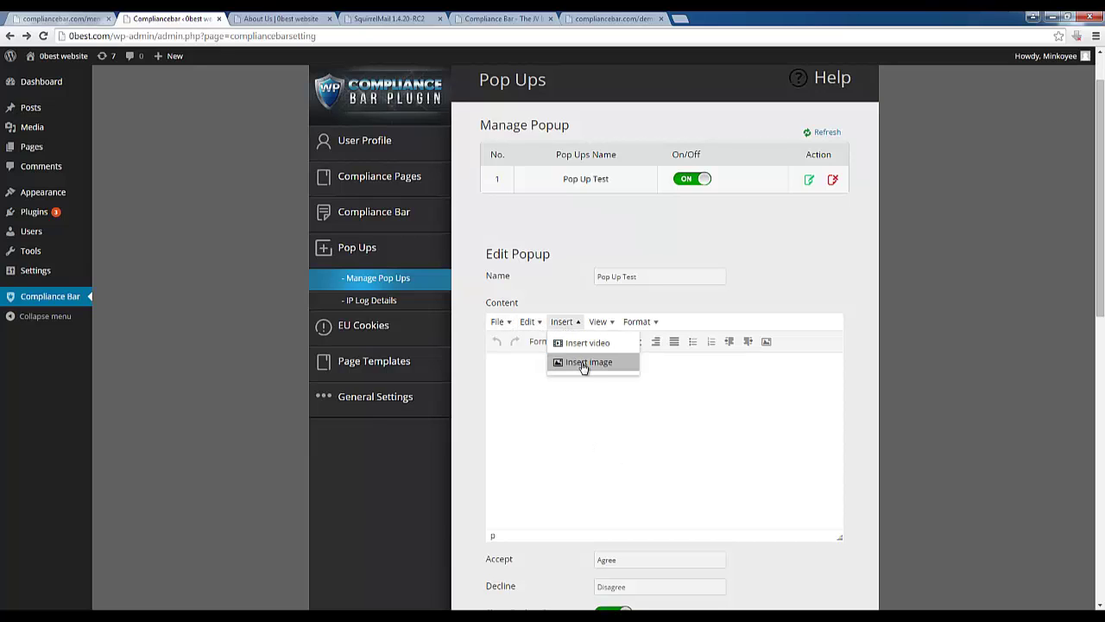
{"action": "mouse_move", "coordinate": [649, 322]}
{"action": "mouse_move", "coordinate": [493, 323]}
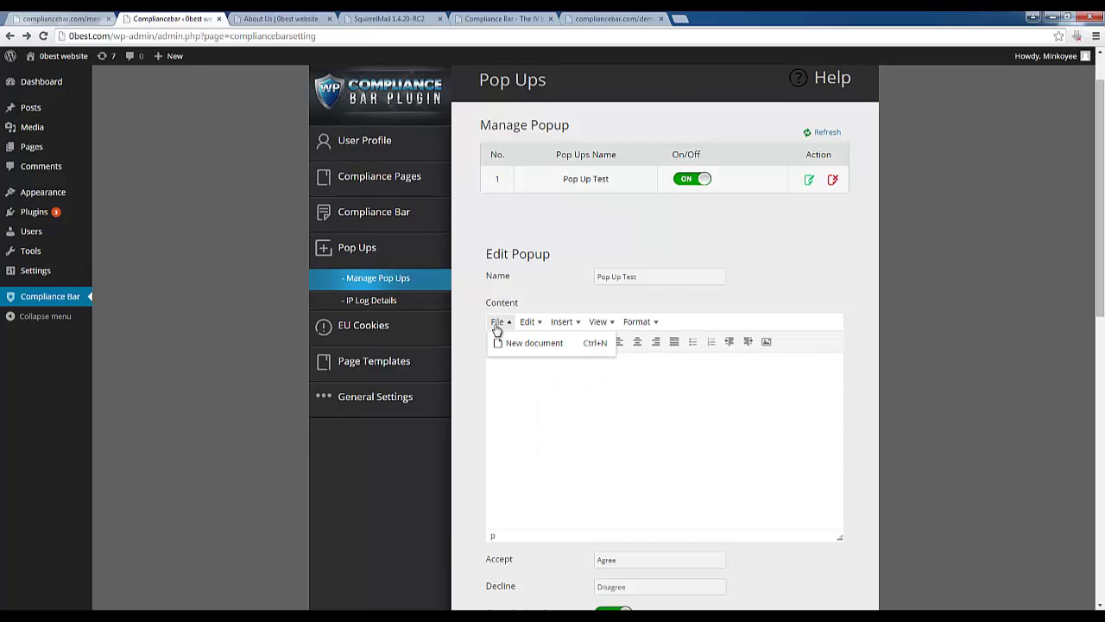
{"action": "left_click", "coordinate": [500, 342]}
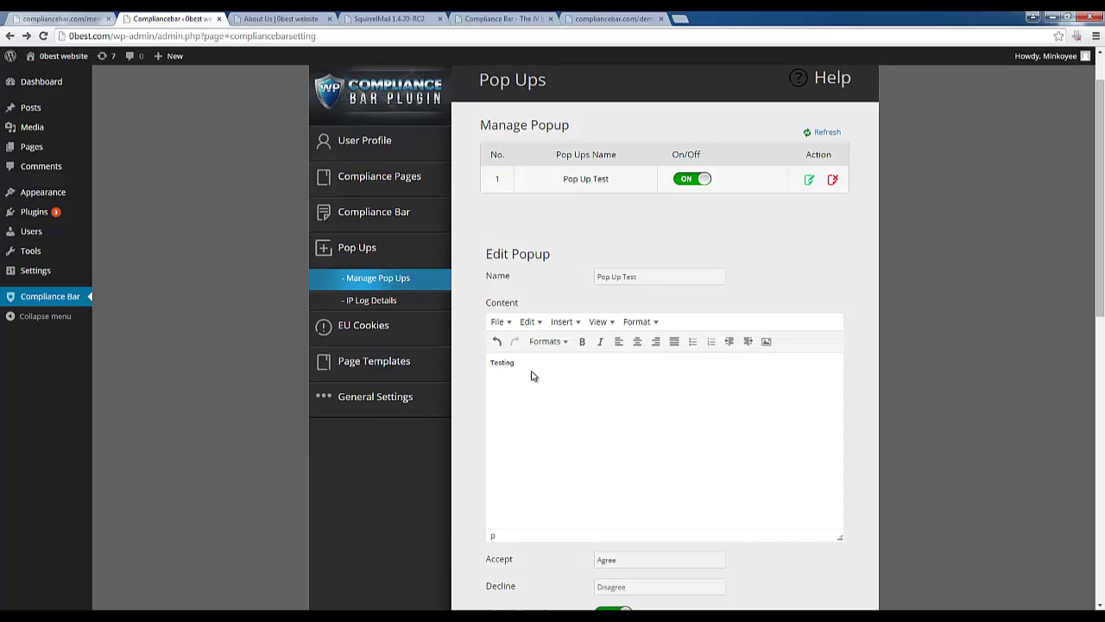
{"action": "type", "text": "Testing the body area of this pop-up."}
Save the edited Pop Up Test and return to the About Us page
{"action": "scroll", "coordinate": [555, 385], "scroll_direction": "down", "scroll_amount": 3}
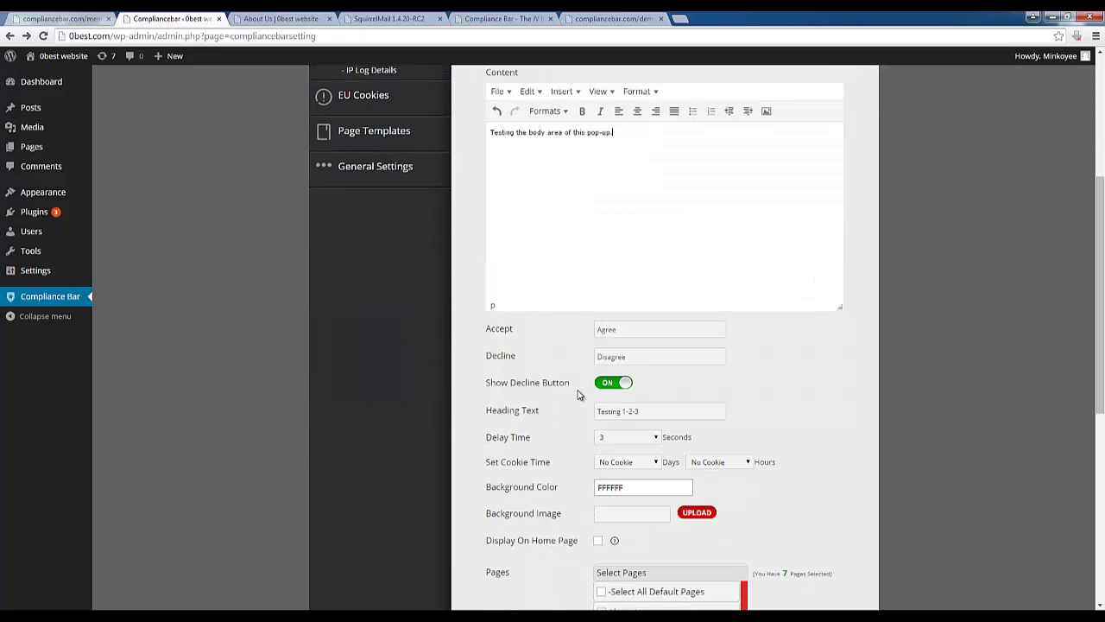
{"action": "scroll", "coordinate": [645, 395], "scroll_direction": "down", "scroll_amount": 2}
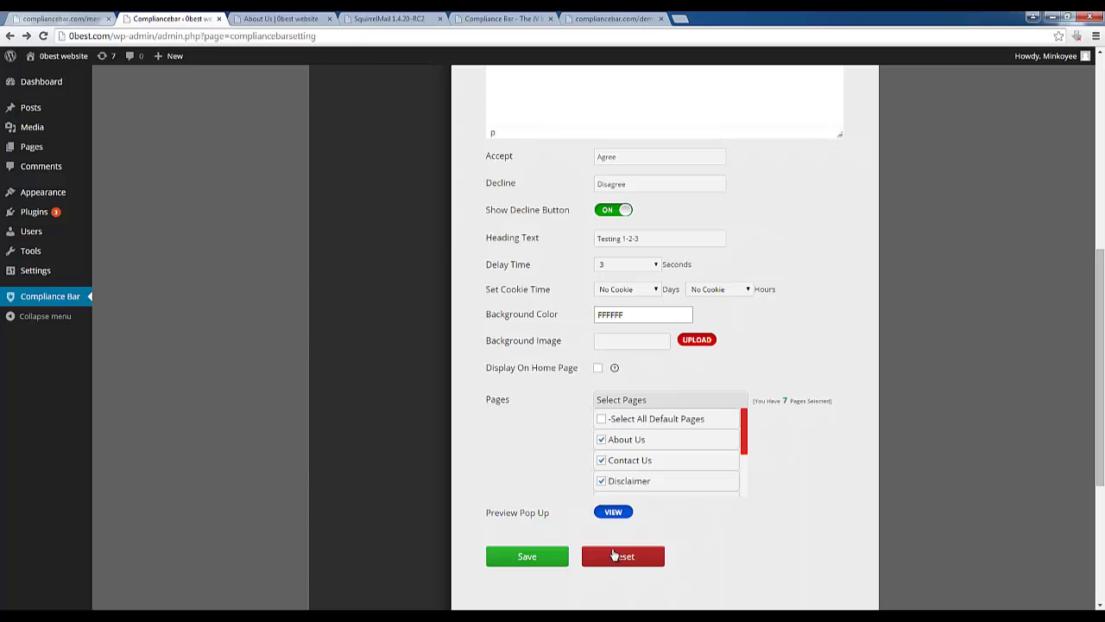
{"action": "left_click", "coordinate": [547, 558]}
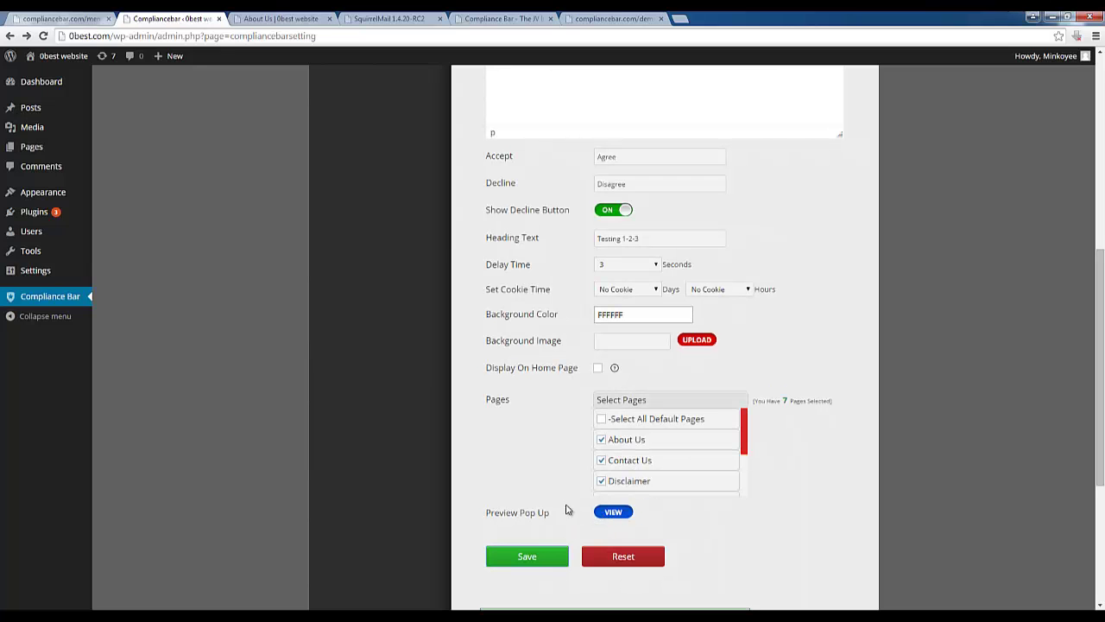
{"action": "left_click", "coordinate": [289, 19]}
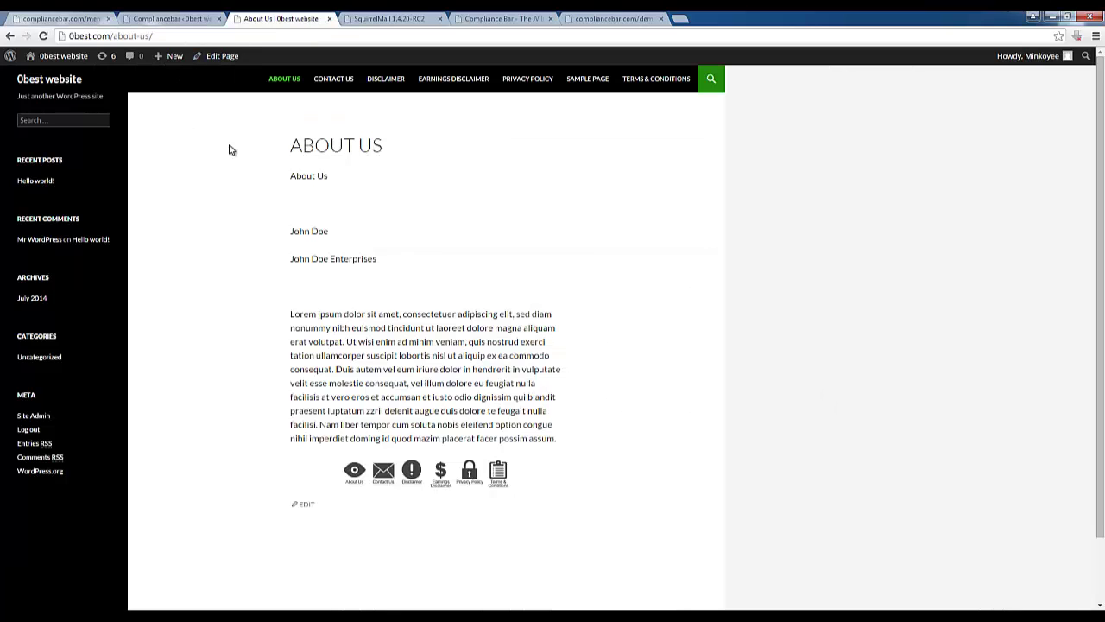
Load the site's home page by removing about-us/ from the address
{"action": "right_click", "coordinate": [191, 167]}
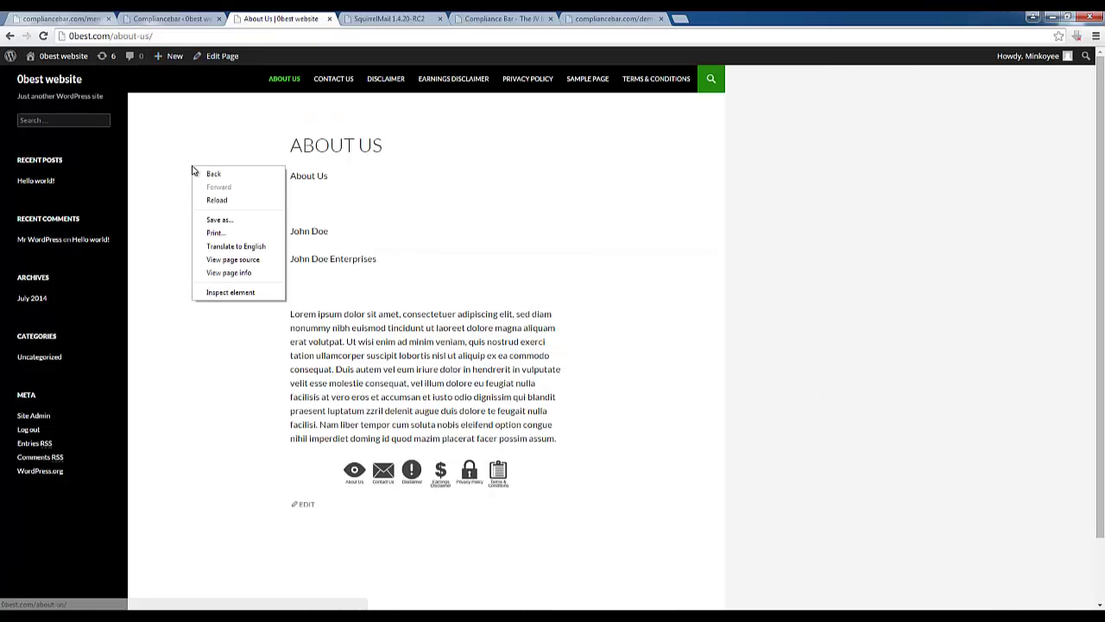
{"action": "left_click", "coordinate": [187, 129]}
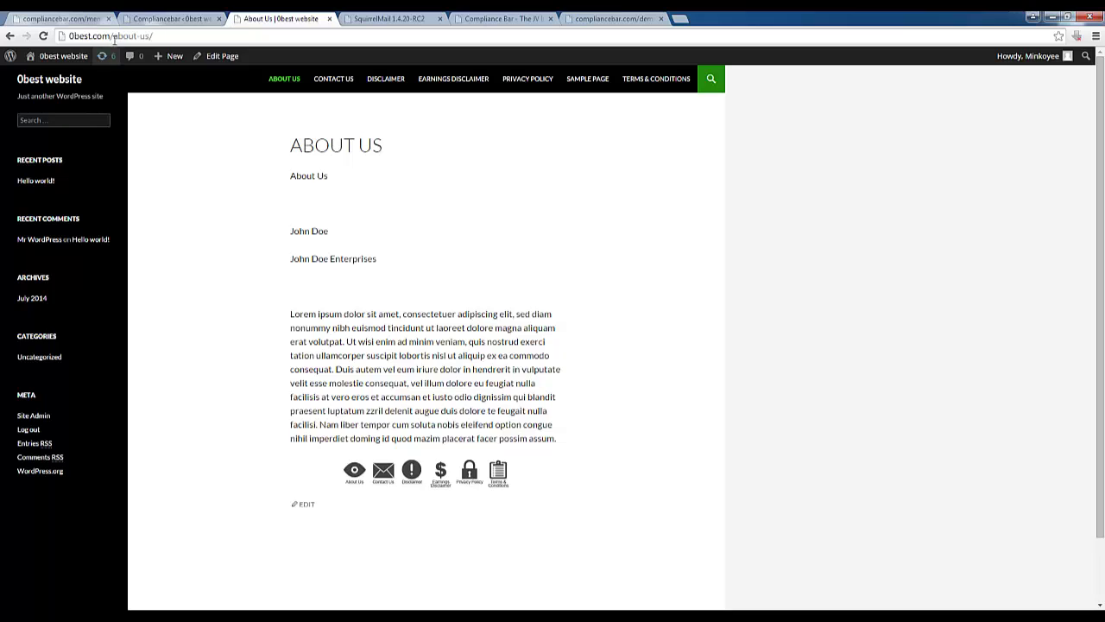
{"action": "left_click_drag", "start_coordinate": [113, 35], "coordinate": [221, 30]}
{"action": "key", "text": "BackSpace"}
{"action": "key", "text": "Return"}
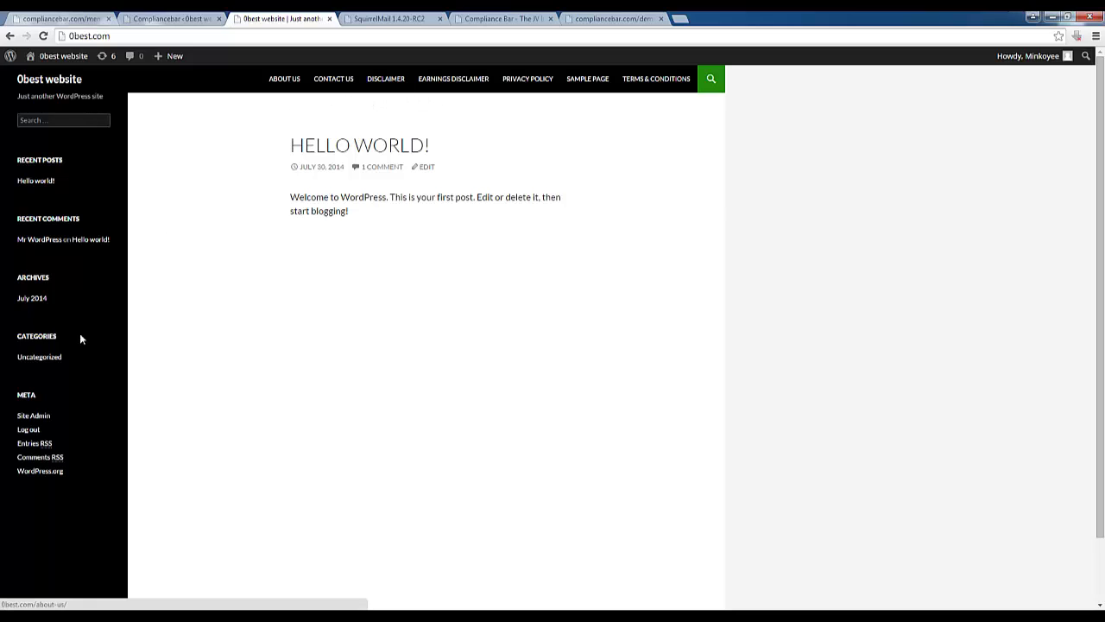
Open Earnings Disclaimer, agree to the Testing 1-2-3 pop-up, and check the recorded IP
{"action": "left_click", "coordinate": [452, 90]}
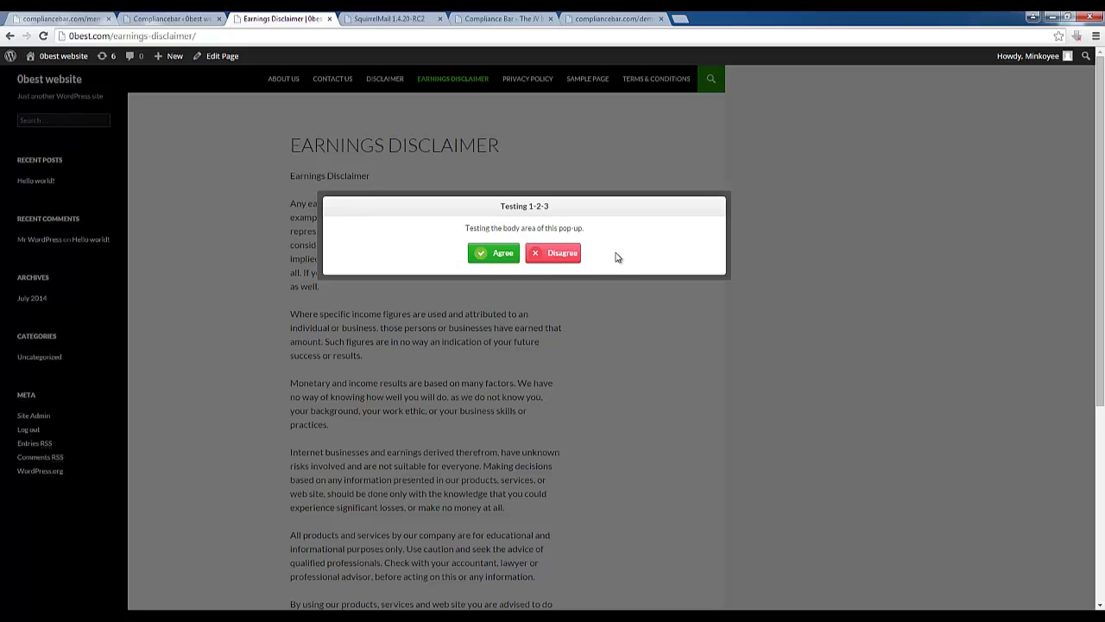
{"action": "left_click", "coordinate": [501, 253]}
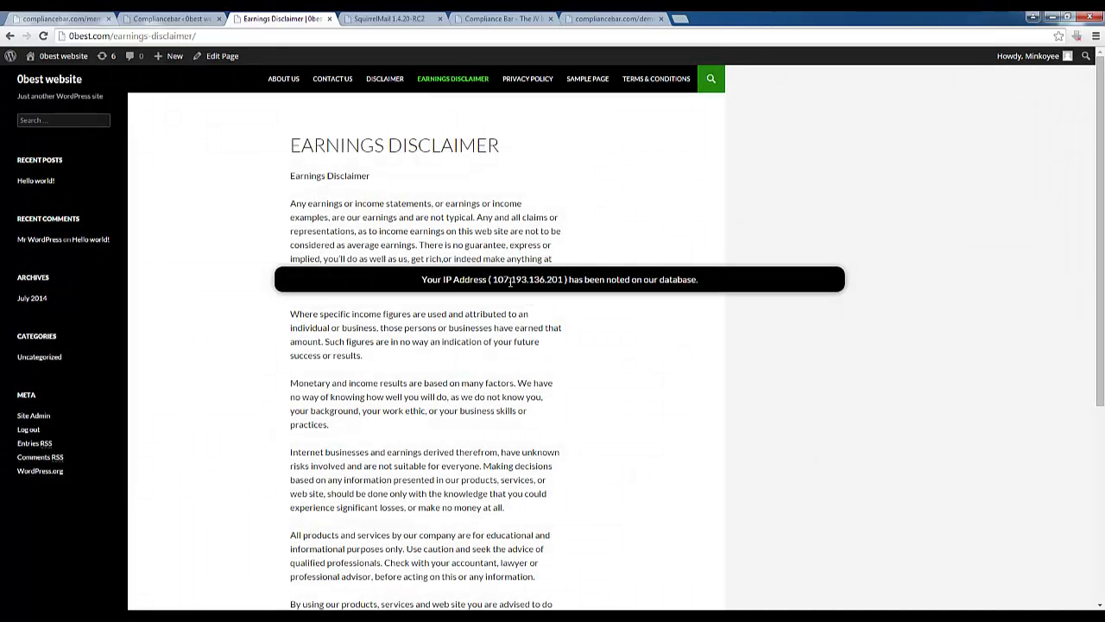
{"action": "left_click_drag", "start_coordinate": [494, 281], "coordinate": [565, 280]}
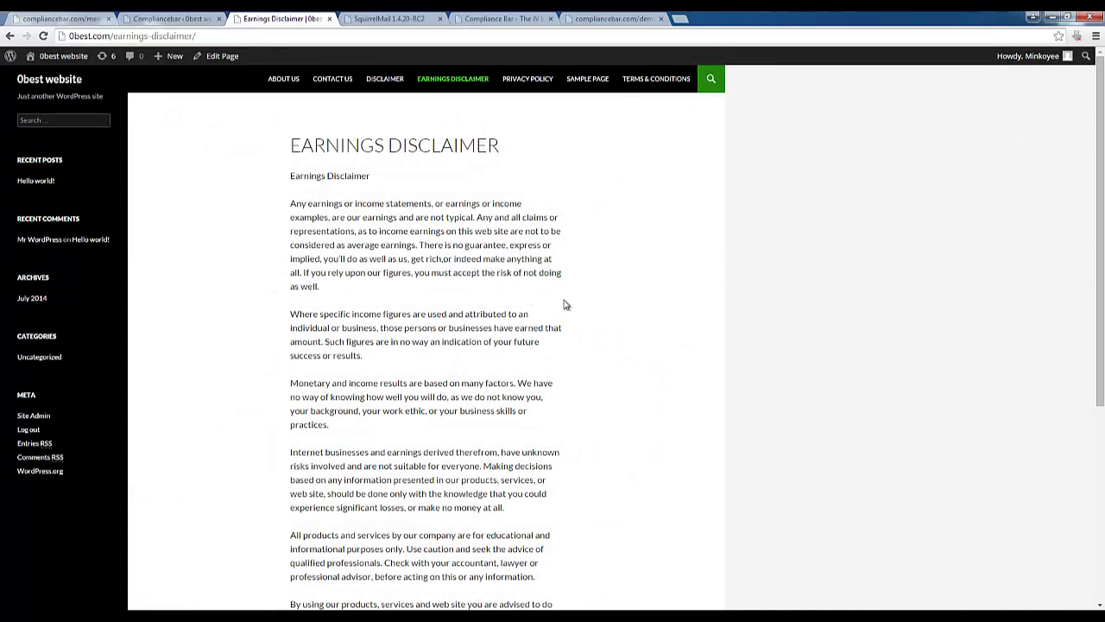
{"action": "scroll", "coordinate": [467, 361], "scroll_direction": "down", "scroll_amount": 4}
{"action": "scroll", "coordinate": [466, 361], "scroll_direction": "up", "scroll_amount": 4}
Return to the Compliance Bar Manage Pop Ups page and highlight its Pop Ups and Manage Popup headings
{"action": "left_click", "coordinate": [173, 18]}
{"action": "scroll", "coordinate": [457, 204], "scroll_direction": "up", "scroll_amount": 10}
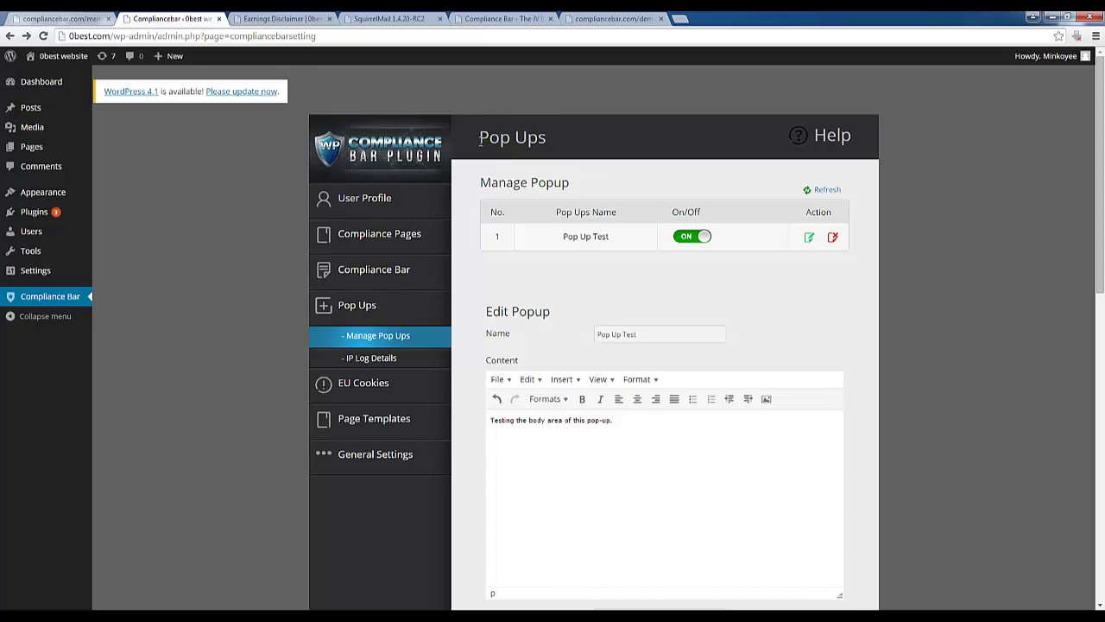
{"action": "left_click_drag", "start_coordinate": [480, 141], "coordinate": [557, 141]}
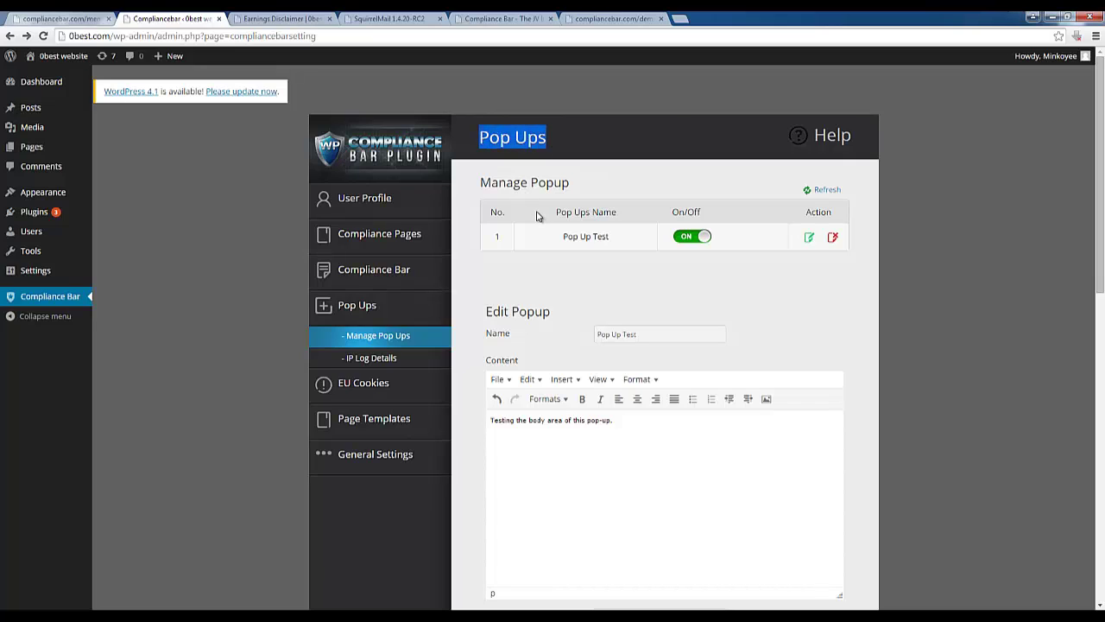
{"action": "left_click_drag", "start_coordinate": [480, 183], "coordinate": [572, 188]}
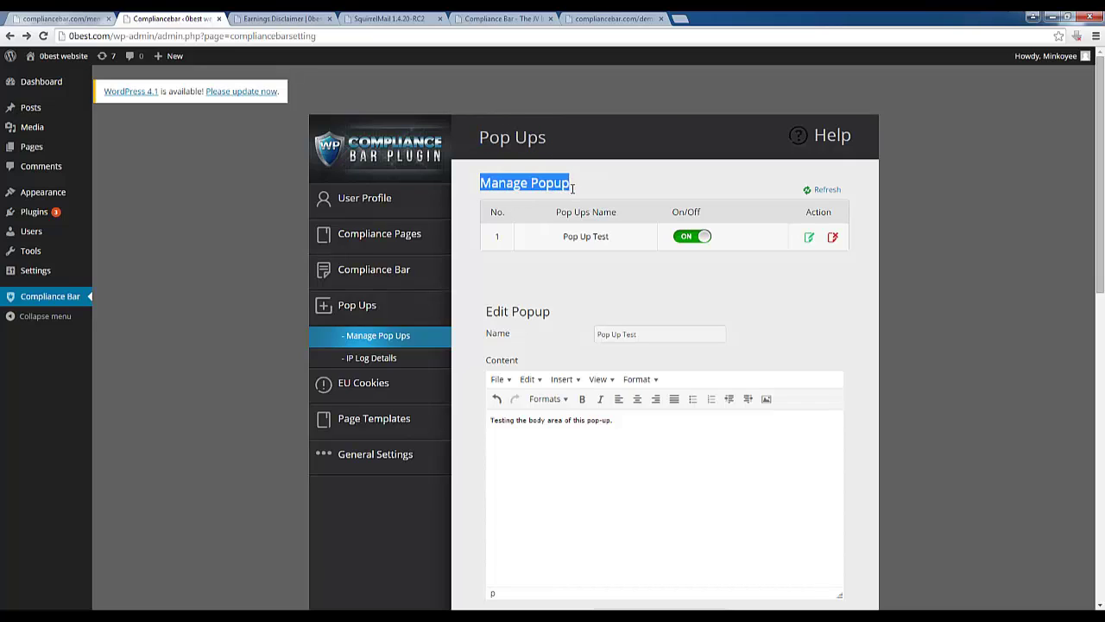
{"action": "left_click", "coordinate": [584, 186]}
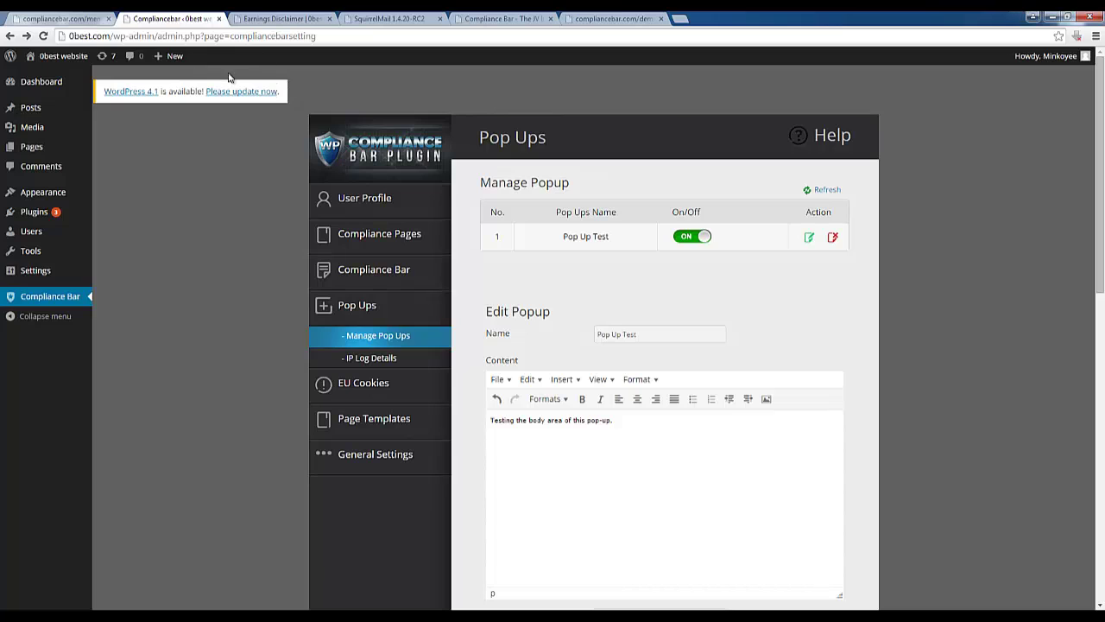
Visit mecanto.com, go back to the Compliance Bar settings, and dismiss the Windows colour-scheme prompt
{"action": "left_click", "coordinate": [225, 40]}
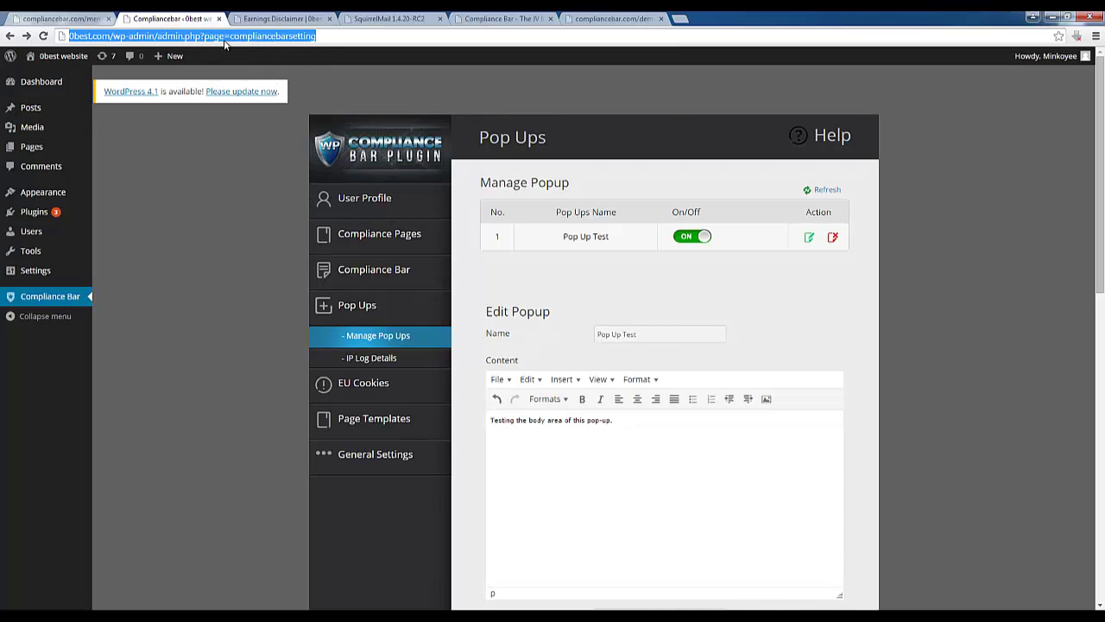
{"action": "type", "text": "mecanto.com"}
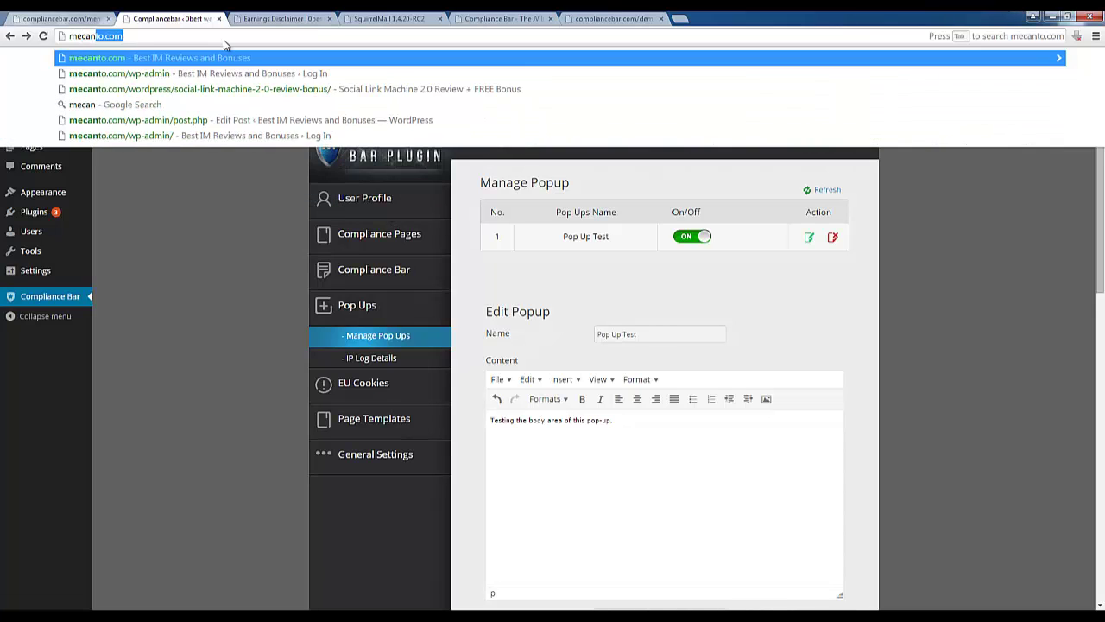
{"action": "key", "text": "Return"}
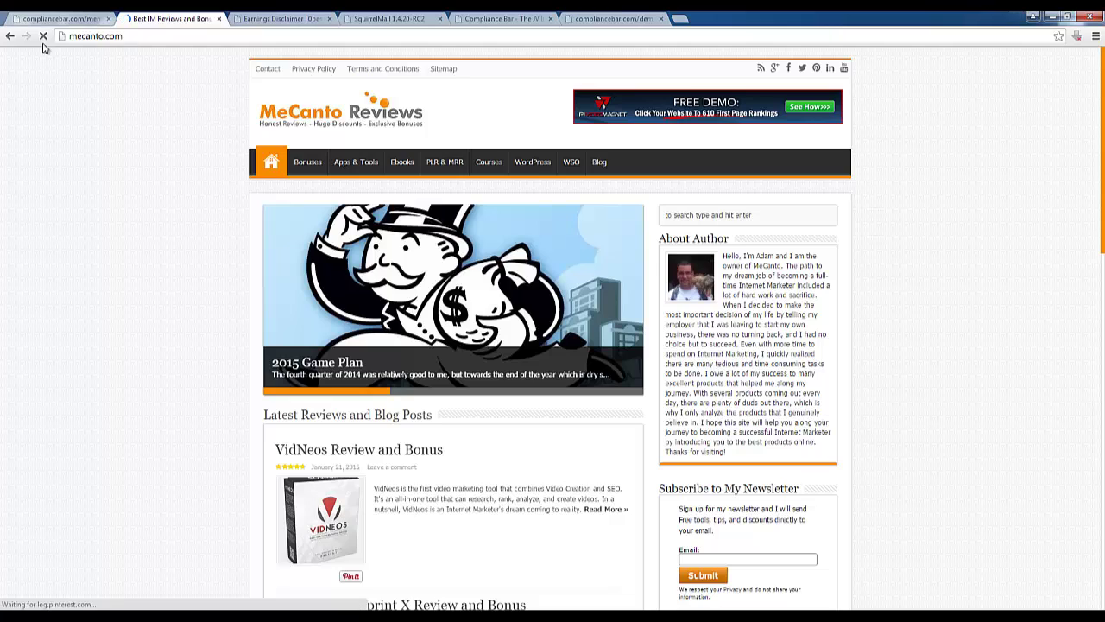
{"action": "key", "text": "alt+Left"}
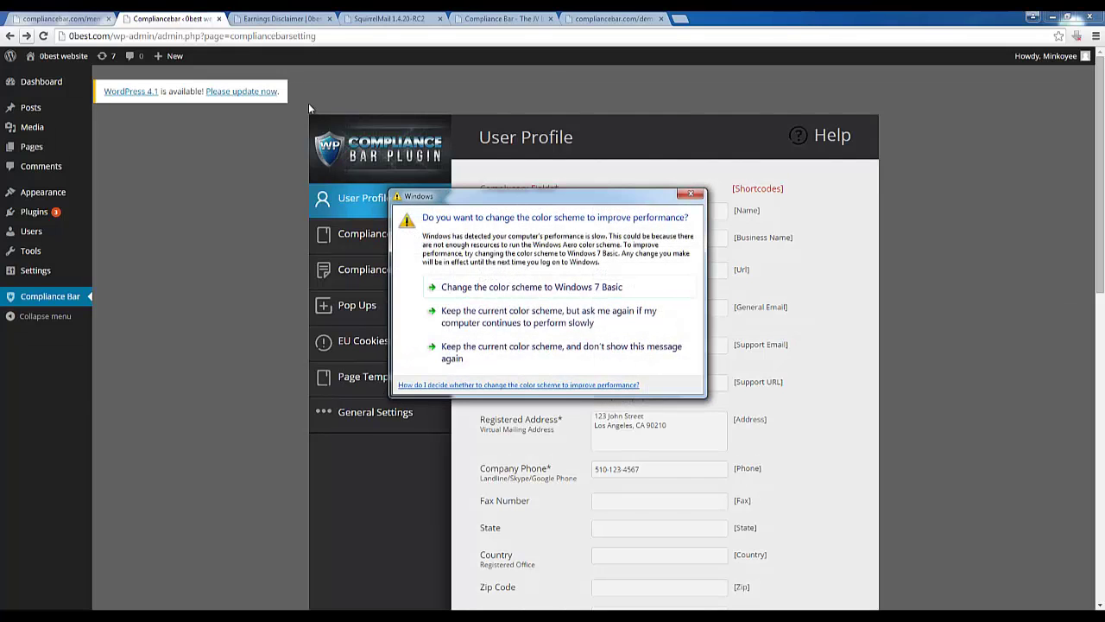
{"action": "left_click", "coordinate": [696, 194]}
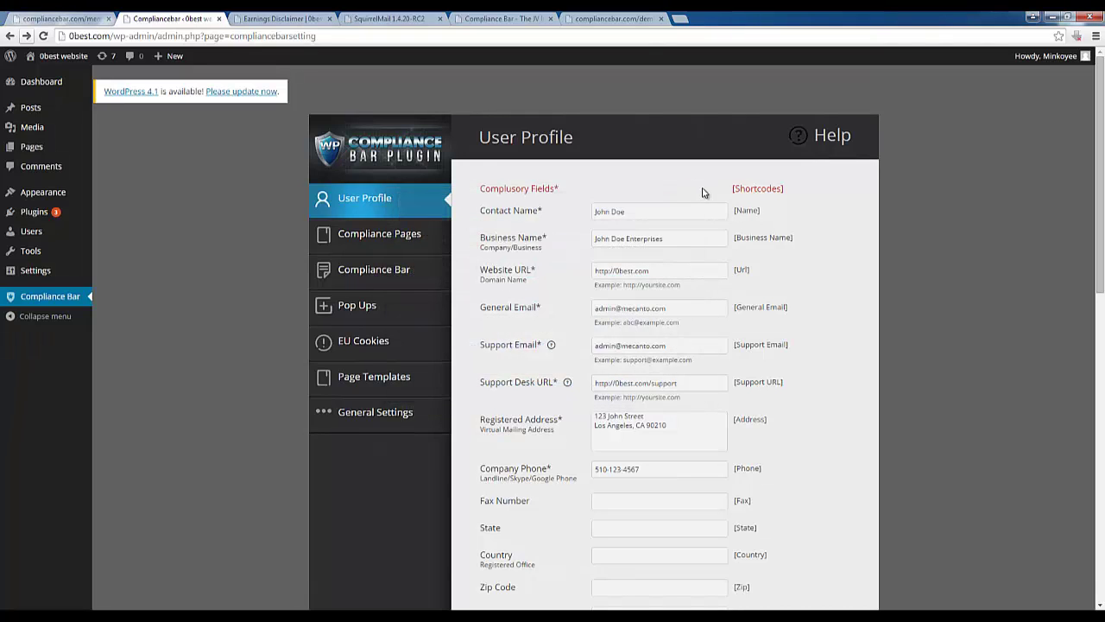